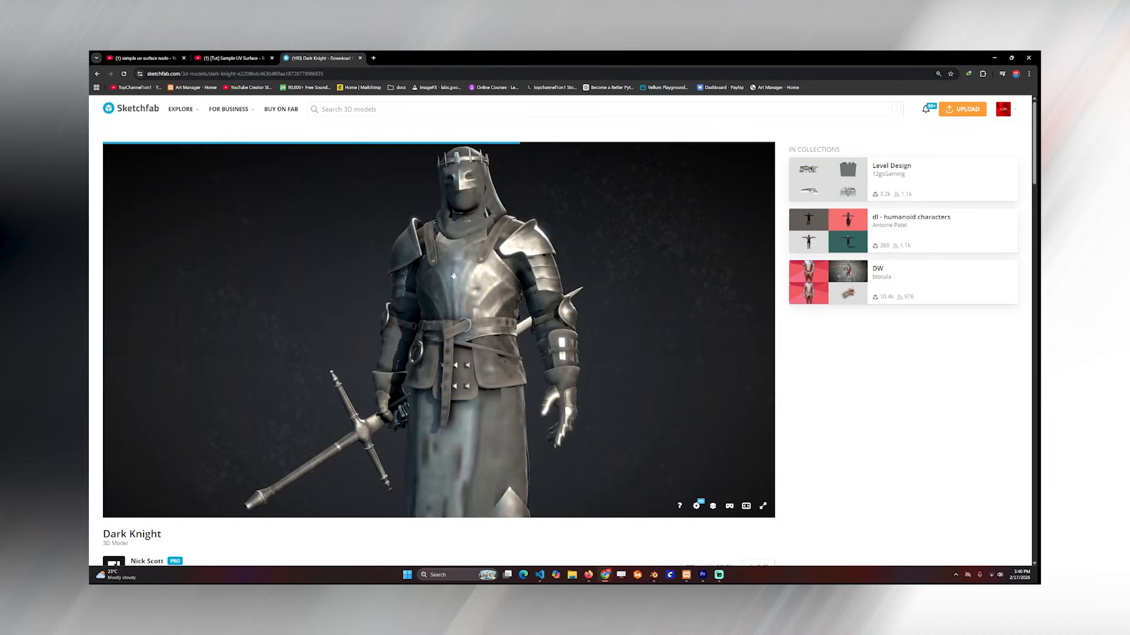
# - Look over the Dark Knight model page, including its download option, description and licence details
pyautogui.scroll(-4, 801, 408)
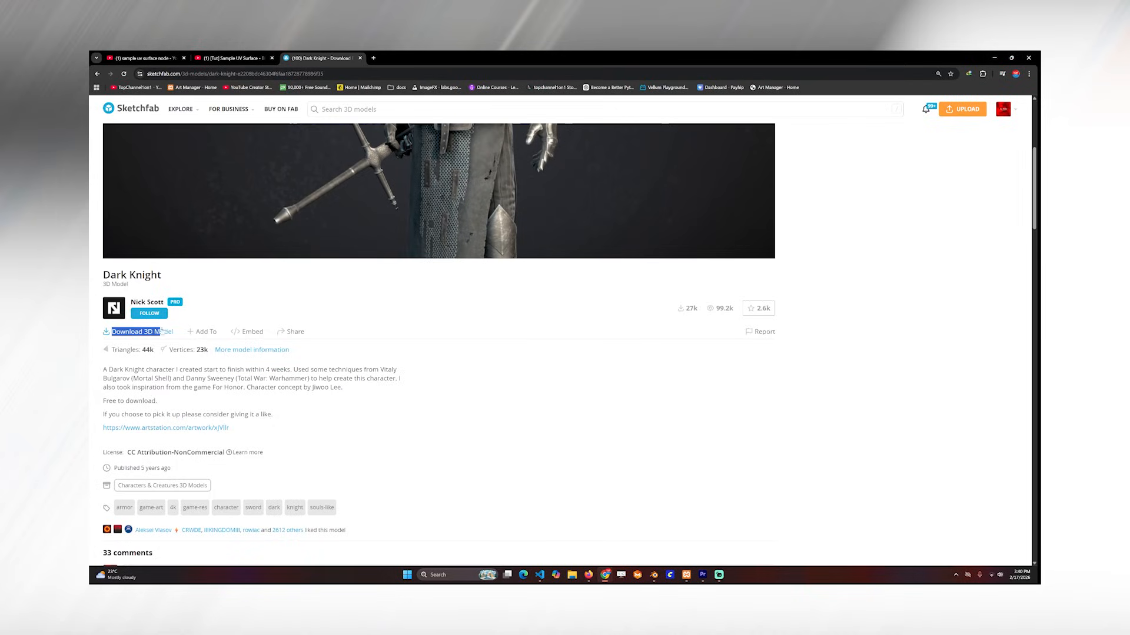
pyautogui.click(436, 335)
pyautogui.scroll(4, 436, 336)
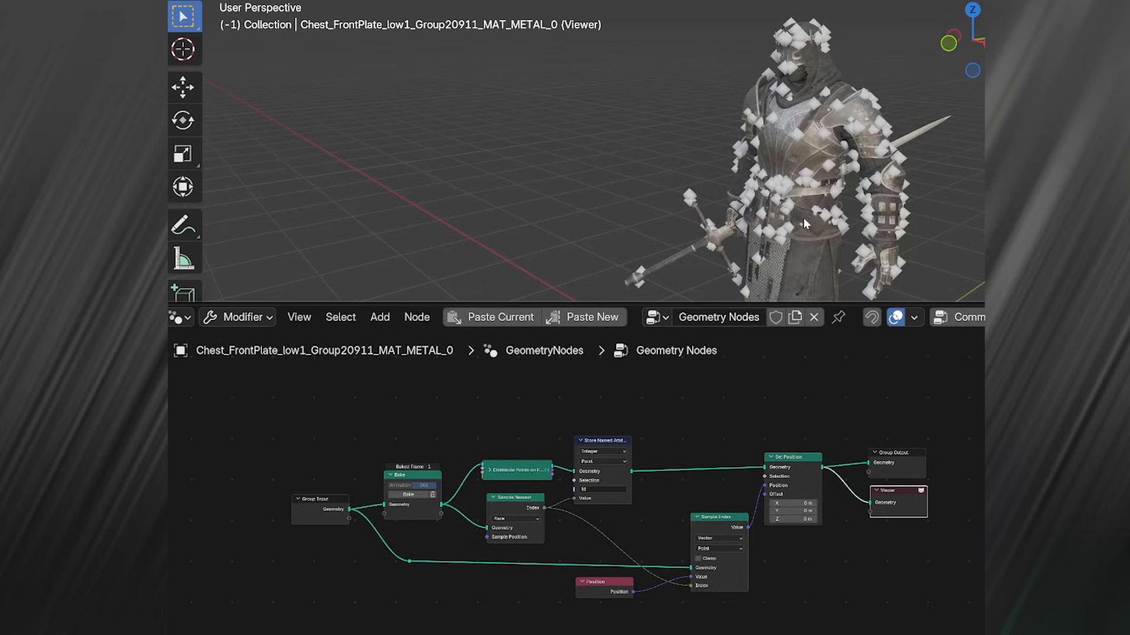
# - Temporarily mute the Set Position node to compare how the points follow the animated knight, and re-enable it
pyautogui.scroll(2, 617, 540)
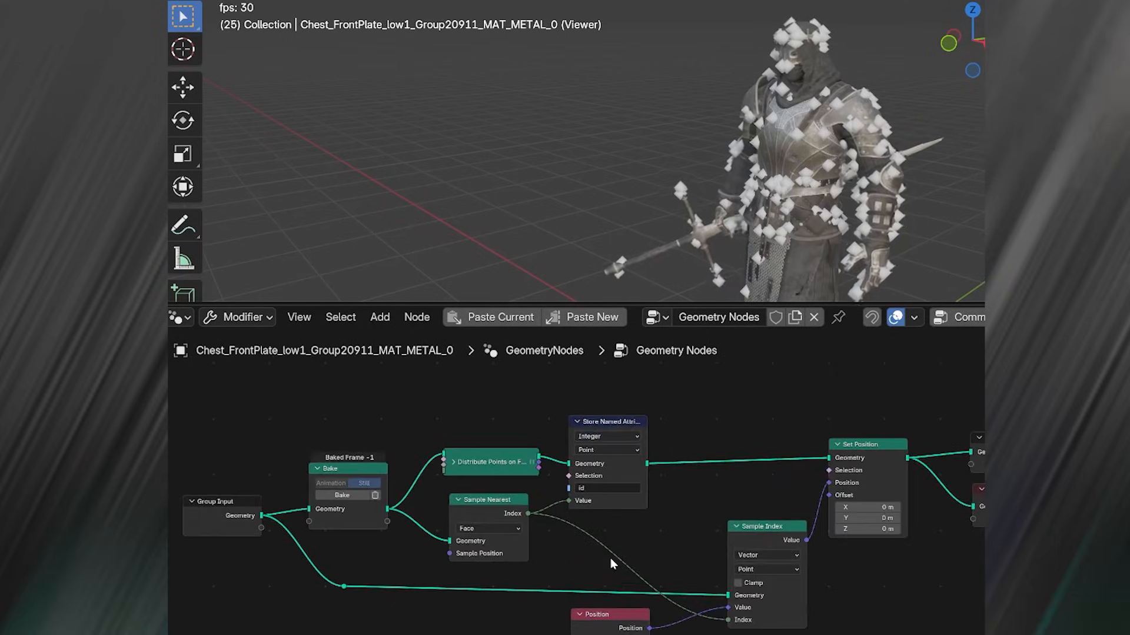
pyautogui.moveTo(784, 482); pyautogui.dragTo(768, 508, button='middle')
pyautogui.click(789, 461)
pyautogui.press('m')
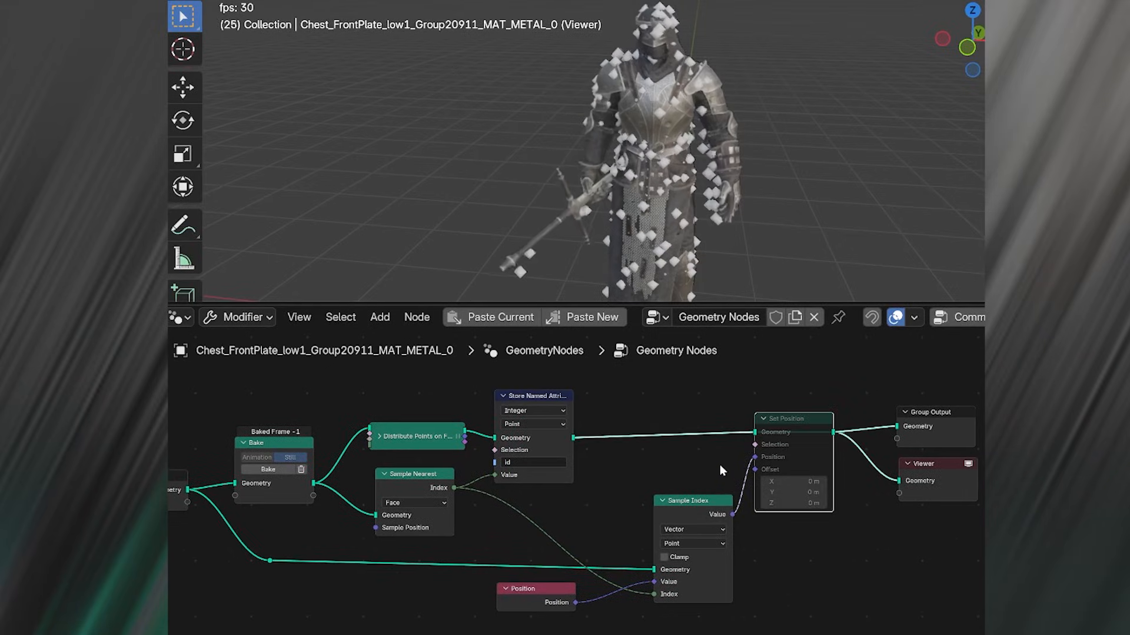
pyautogui.moveTo(660, 196); pyautogui.dragTo(549, 179, button='middle')
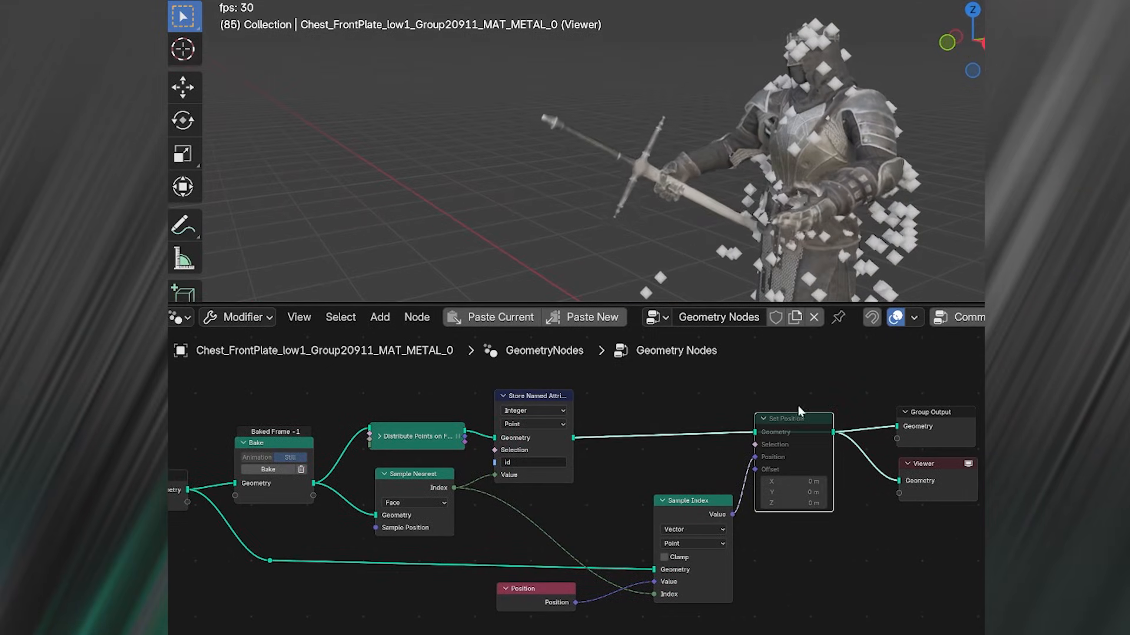
pyautogui.press('m')
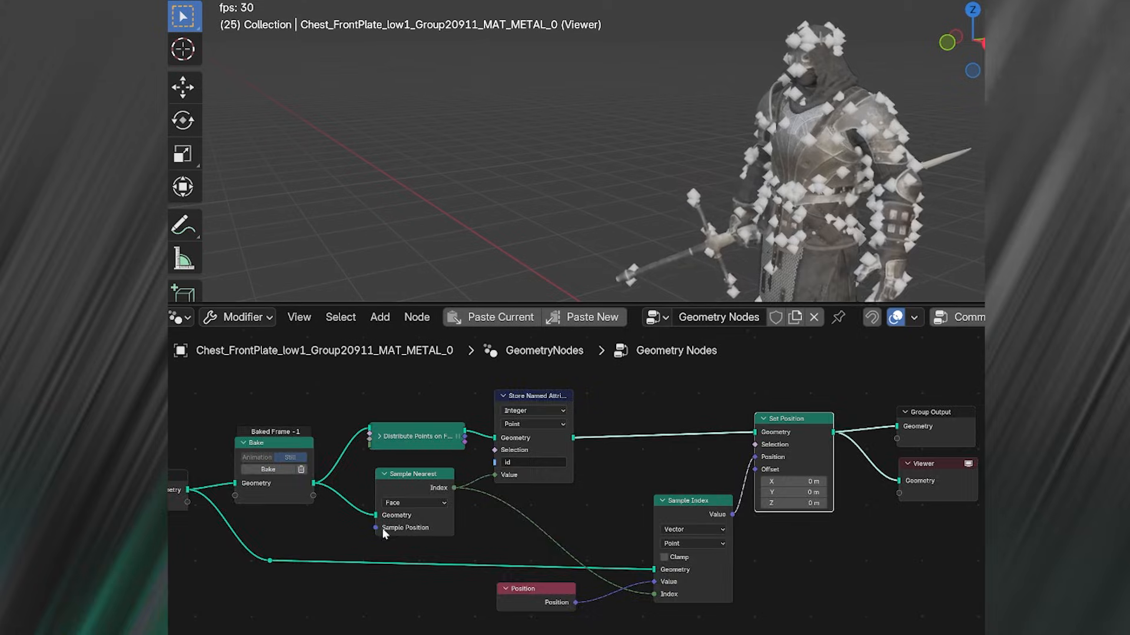
pyautogui.moveTo(382, 528); pyautogui.dragTo(576, 501, button='middle')
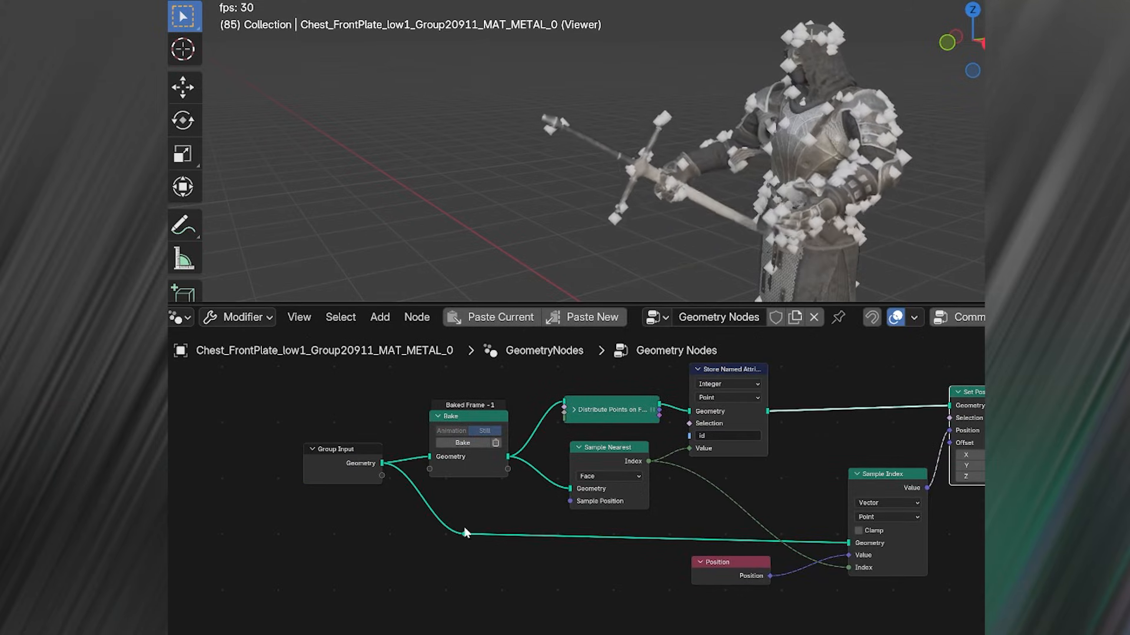
pyautogui.moveTo(325, 445); pyautogui.dragTo(297, 446, button='middle')
pyautogui.click(309, 457)
pyautogui.moveTo(308, 458)
pyautogui.mouseDown()
pyautogui.moveTo(302, 444)
pyautogui.moveTo(311, 459)
pyautogui.mouseUp()
pyautogui.click(588, 532)
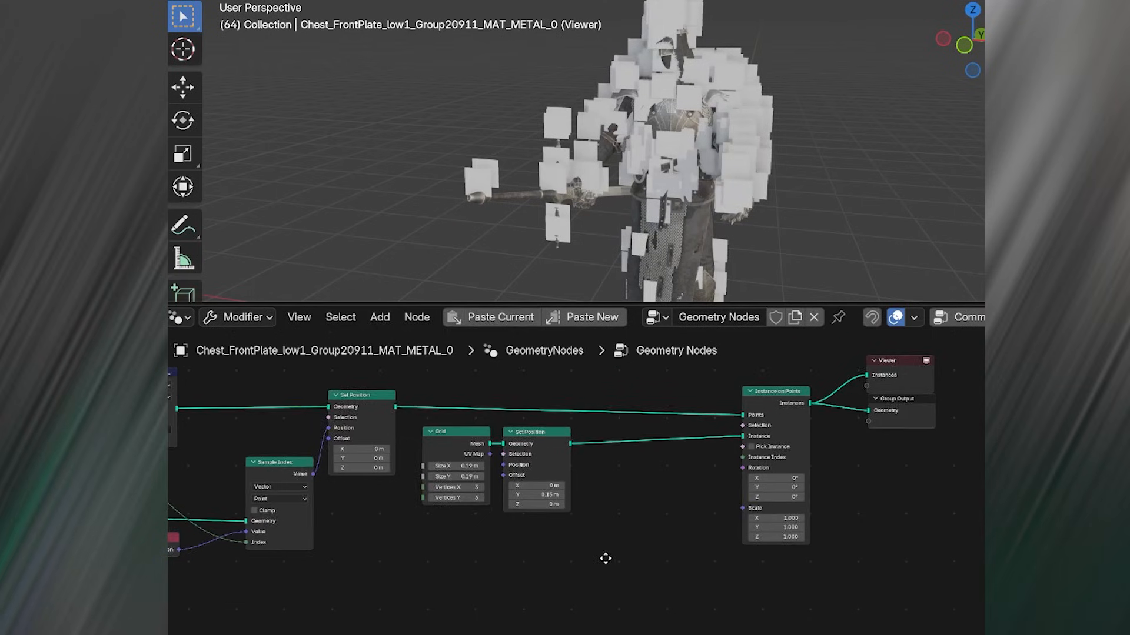
# - Add an Active Camera node and connect it to the Object input of a new Object Info node
pyautogui.moveTo(605, 559); pyautogui.dragTo(603, 520, button='middle')
pyautogui.hotkey('shift', 'a')
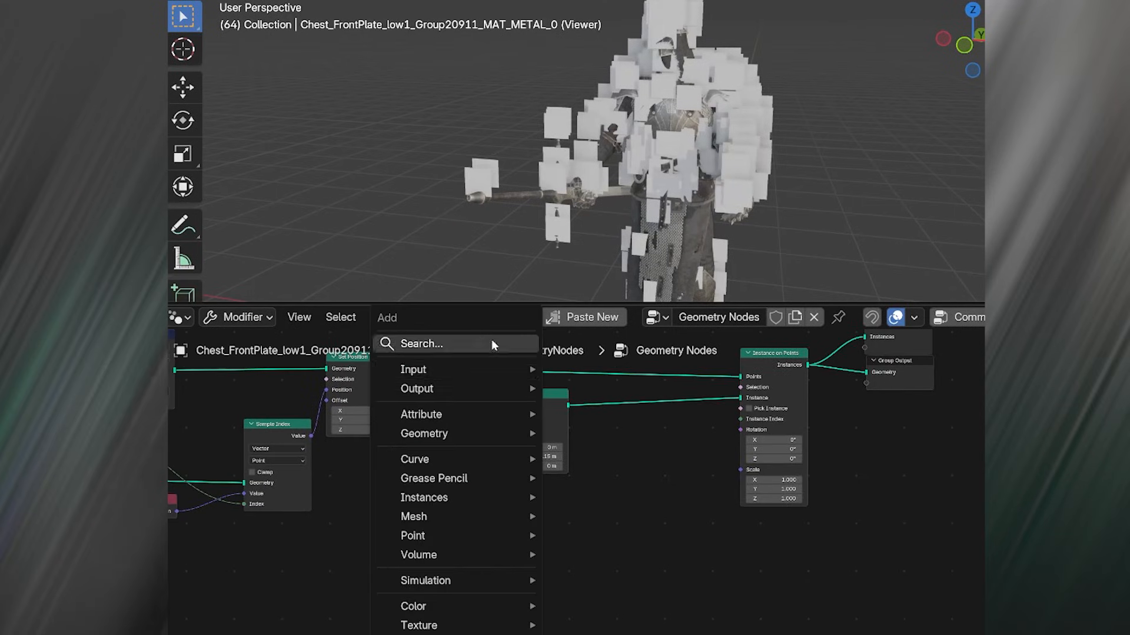
pyautogui.write('active')
pyautogui.press('Return')
pyautogui.click(403, 539)
pyautogui.moveTo(428, 540); pyautogui.dragTo(472, 539)
pyautogui.write('object')
pyautogui.press('Return')
# - Feed the Object Info node's Location into a new Vector Math node and set its operation to Subtract
pyautogui.moveTo(550, 527); pyautogui.dragTo(612, 500)
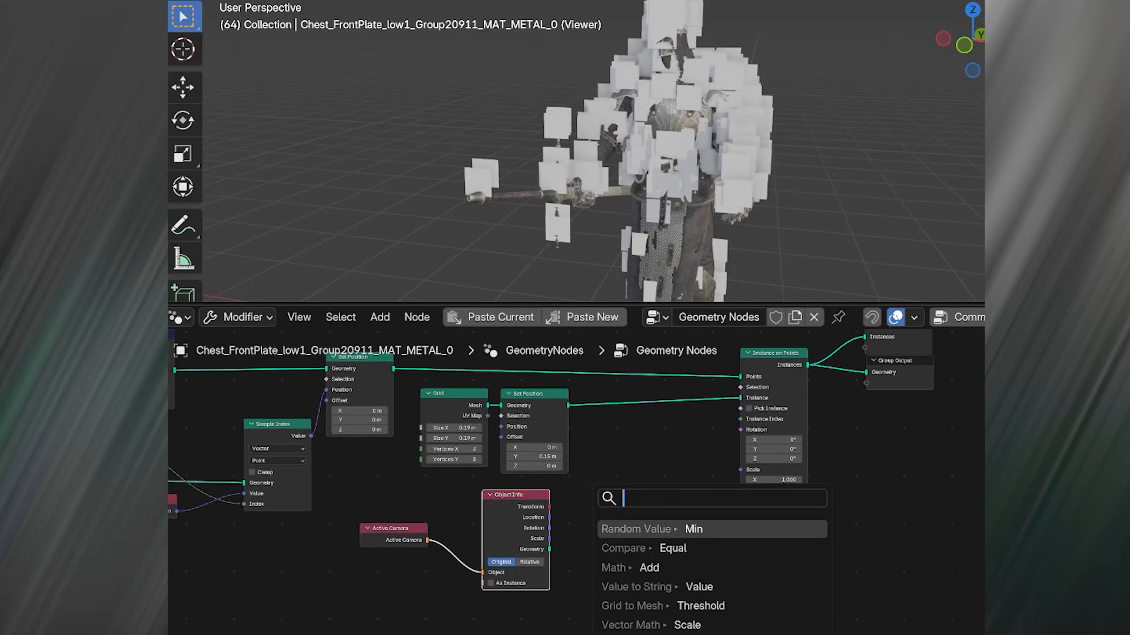
pyautogui.write('ve')
pyautogui.click(647, 547)
pyautogui.click(662, 505)
pyautogui.click(618, 471)
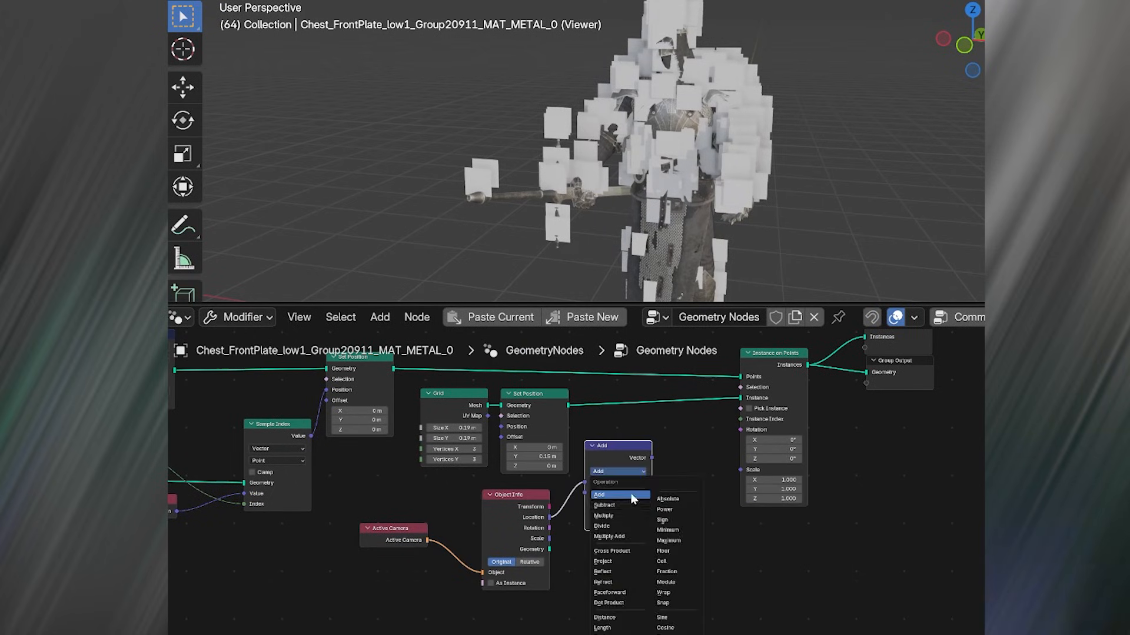
# - Connect a Position node to the Subtract node's second vector and wire the result into the Rotation of Instance on Points
pyautogui.write('pos')
pyautogui.press('Return')
pyautogui.click(606, 465)
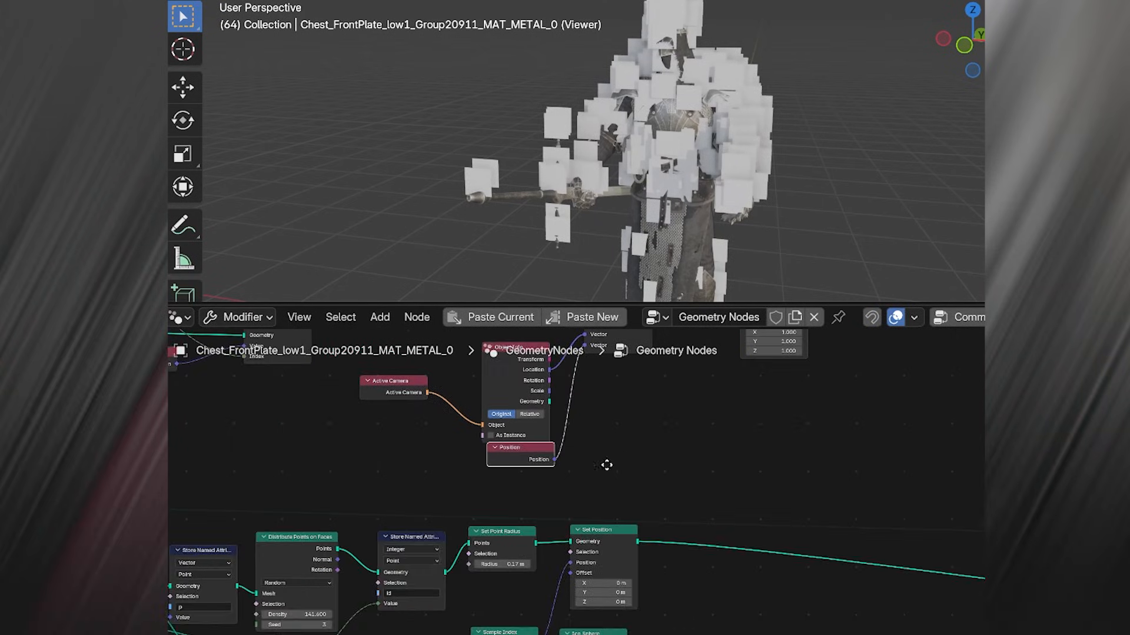
pyautogui.moveTo(606, 465); pyautogui.dragTo(566, 579, button='middle')
pyautogui.scroll(2, 566, 571)
pyautogui.moveTo(574, 455); pyautogui.dragTo(545, 510)
pyautogui.moveTo(595, 477); pyautogui.dragTo(720, 389)
pyautogui.moveTo(719, 406); pyautogui.dragTo(683, 442, button='middle')
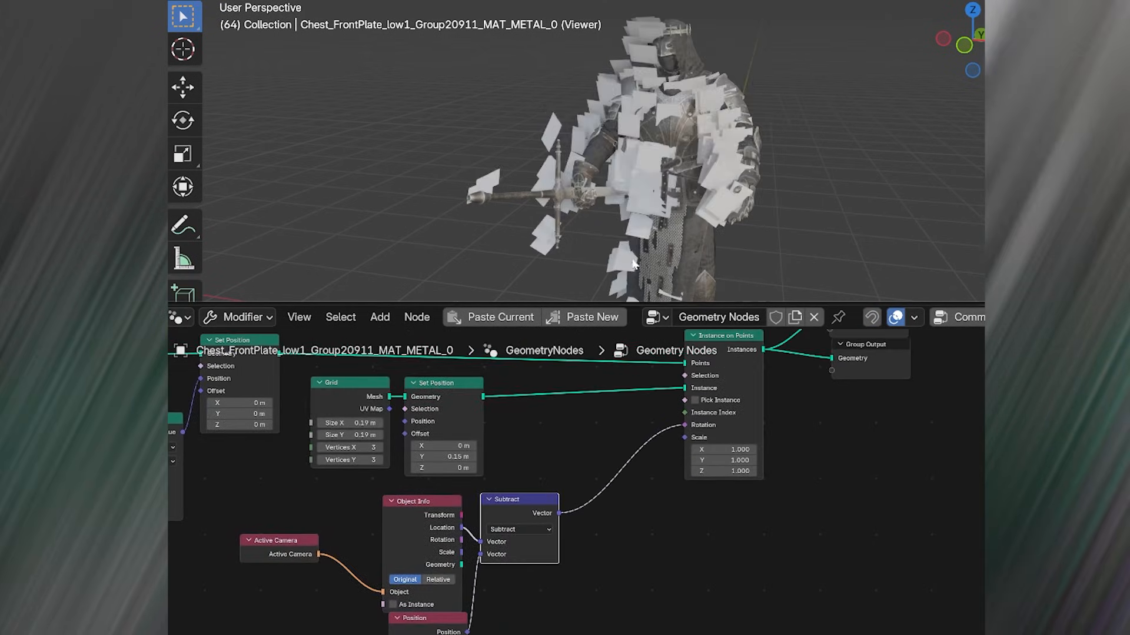
# - Try moving the camera to test how the grid instances turn towards it
pyautogui.moveTo(589, 235); pyautogui.dragTo(431, 250, button='middle')
pyautogui.moveTo(682, 521); pyautogui.dragTo(673, 532, button='middle')
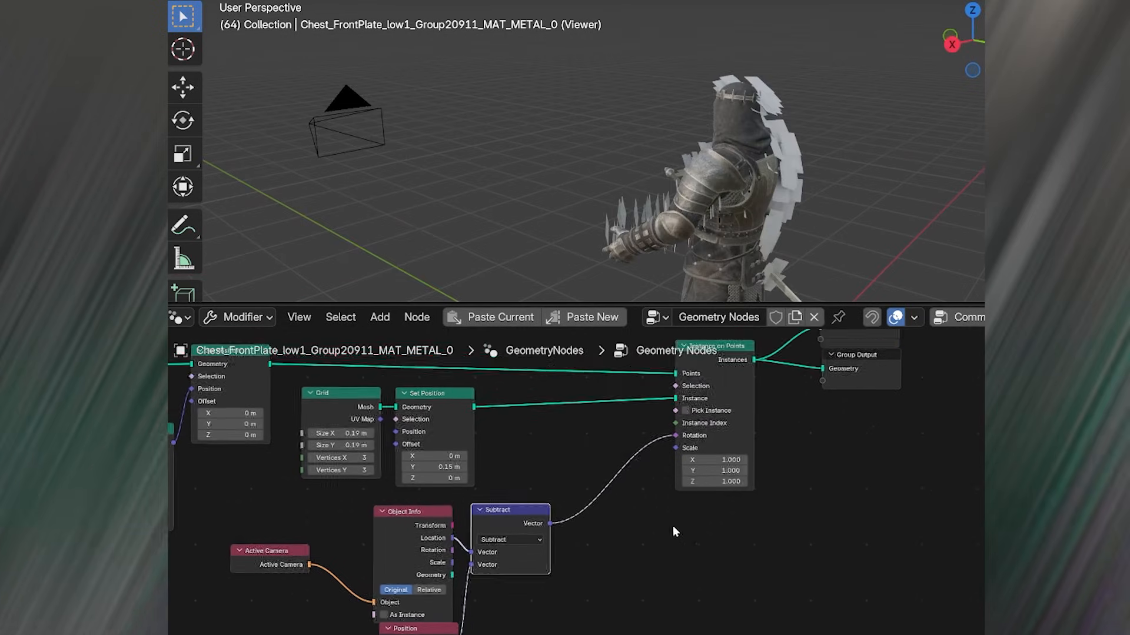
pyautogui.click(355, 111)
pyautogui.press('g')
pyautogui.rightClick(743, 172)
# - Reselect the grid instances' object and insert an Align Rotation to Vector node, fed through its Vector input, between Subtract and Rotation
pyautogui.click(741, 120)
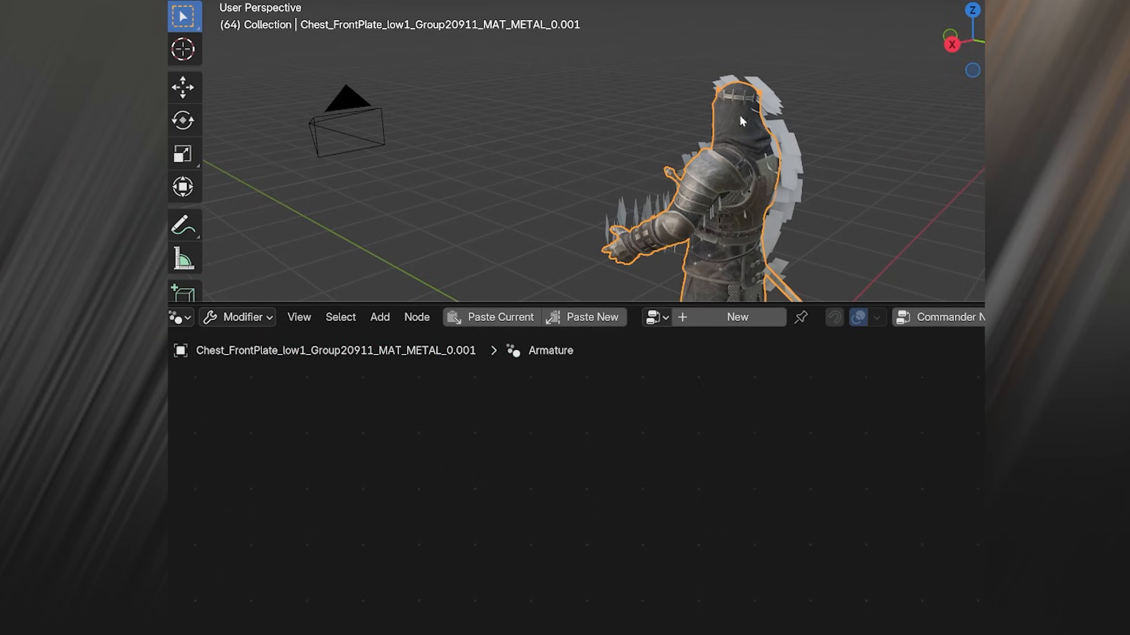
pyautogui.click(759, 97)
pyautogui.hotkey('shift', 'a')
pyautogui.write('a')
pyautogui.click(647, 444)
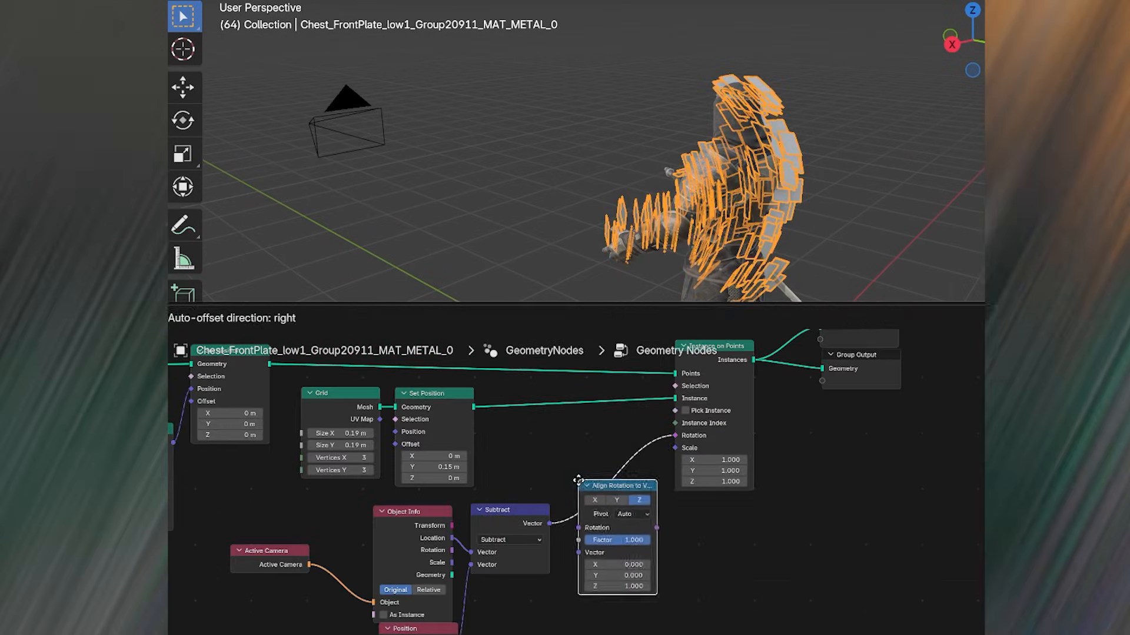
pyautogui.click(576, 518)
pyautogui.moveTo(576, 517); pyautogui.dragTo(575, 542)
# - Try moving the camera again to test the instances' aligned rotation on the Z axis
pyautogui.moveTo(670, 190); pyautogui.dragTo(519, 203, button='middle')
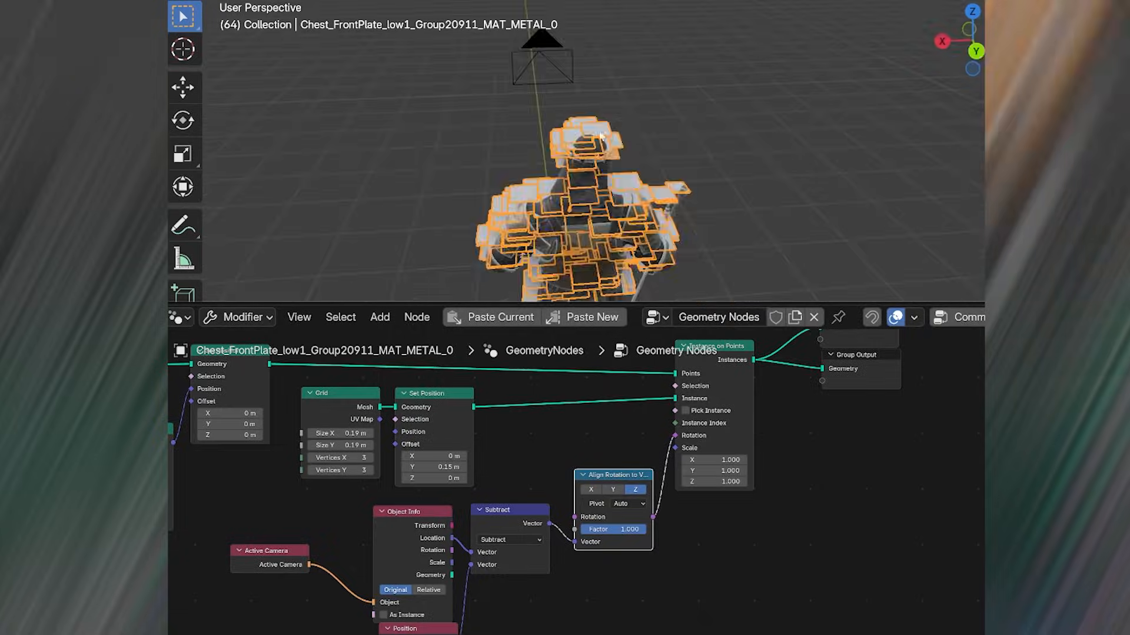
pyautogui.click(515, 55)
pyautogui.press('g')
pyautogui.rightClick(792, 76)
pyautogui.hotkey('ctrl', 'z')
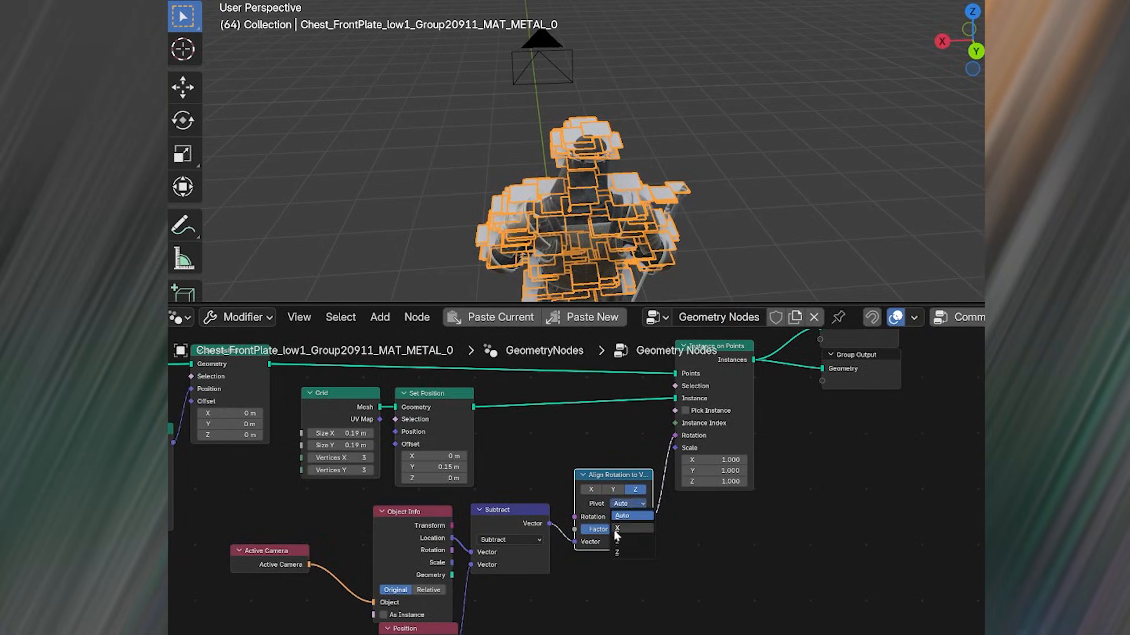
# - Set the Align Rotation to Vector node's pivot to Y and test the facing with a temporary camera move
pyautogui.click(616, 540)
pyautogui.click(556, 58)
pyautogui.press('g')
pyautogui.rightClick(583, 64)
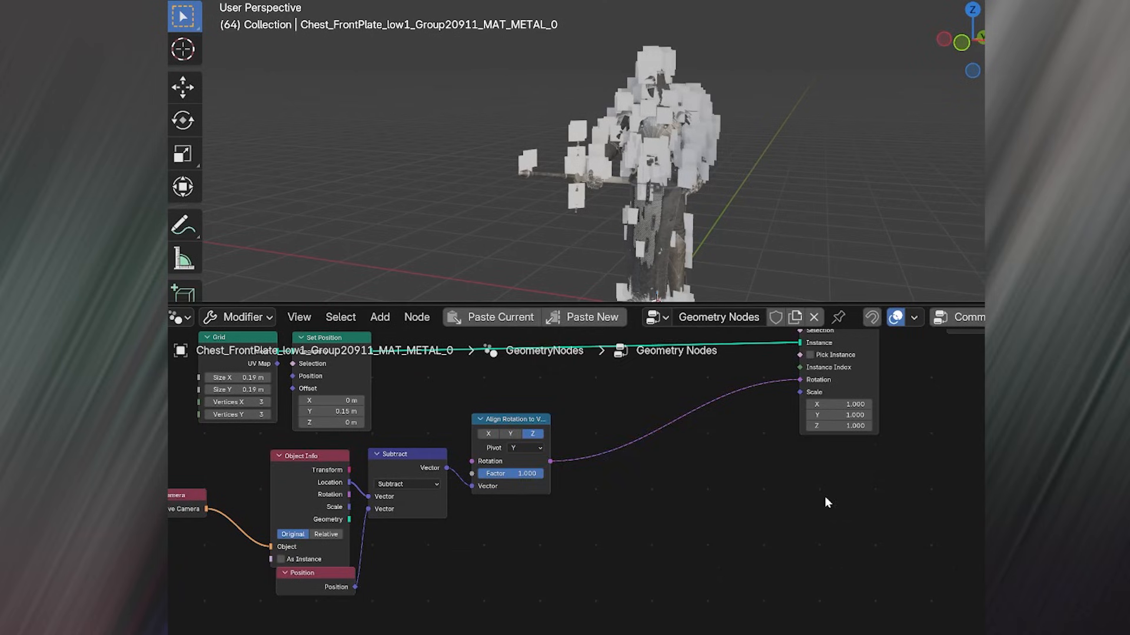
# - Try driving the Instance on Points Scale with a Random Value node whose maximum is 1.1
pyautogui.hotkey('shift', 'a')
pyautogui.write('rando')
pyautogui.press('Return')
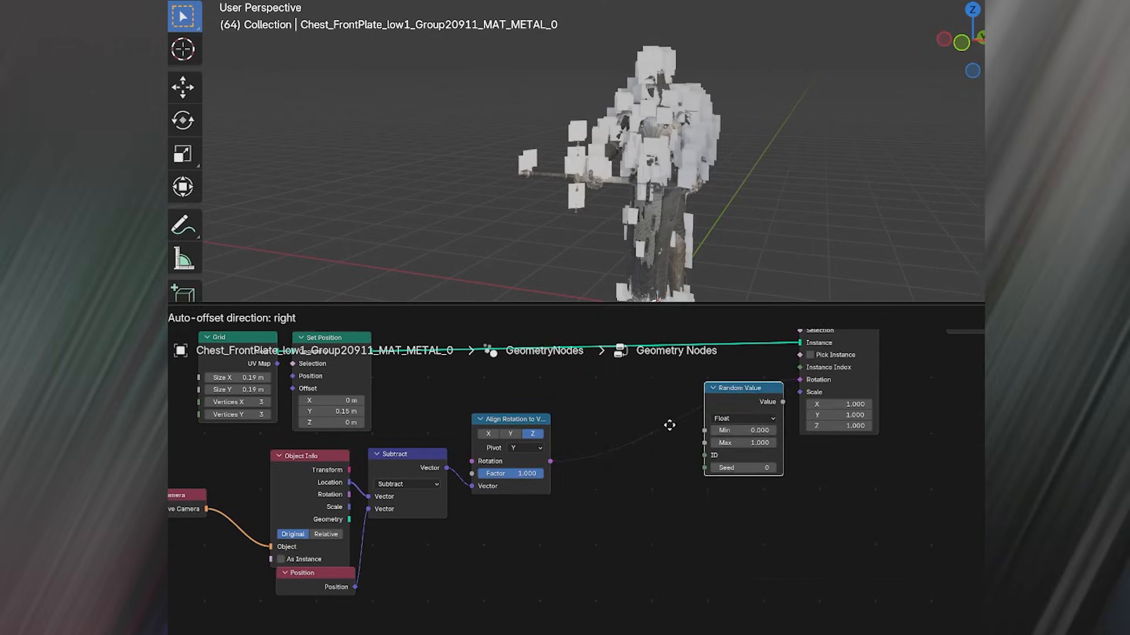
pyautogui.click(545, 534)
pyautogui.moveTo(658, 511); pyautogui.dragTo(800, 392)
pyautogui.moveTo(618, 551)
pyautogui.mouseDown()
pyautogui.moveTo(641, 552)
pyautogui.moveTo(623, 552)
pyautogui.mouseUp()
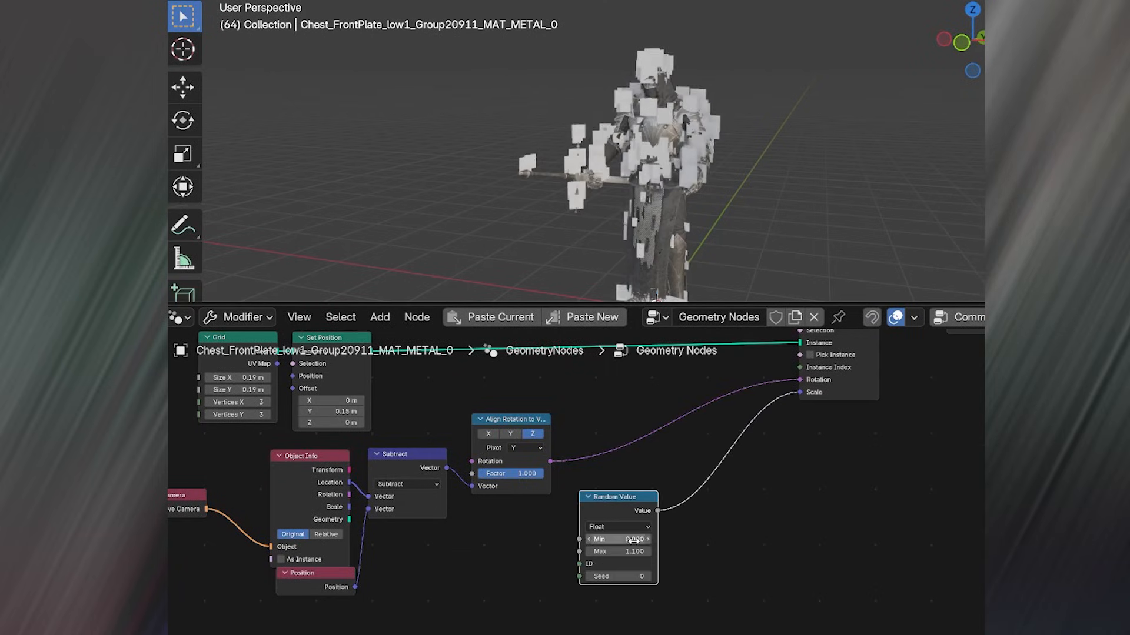
pyautogui.press('x')
# - Connect a new Noise Texture's Factor to the Instance on Points Scale and set the texture's scale to 1
pyautogui.hotkey('shift', 'a')
pyautogui.write('noise')
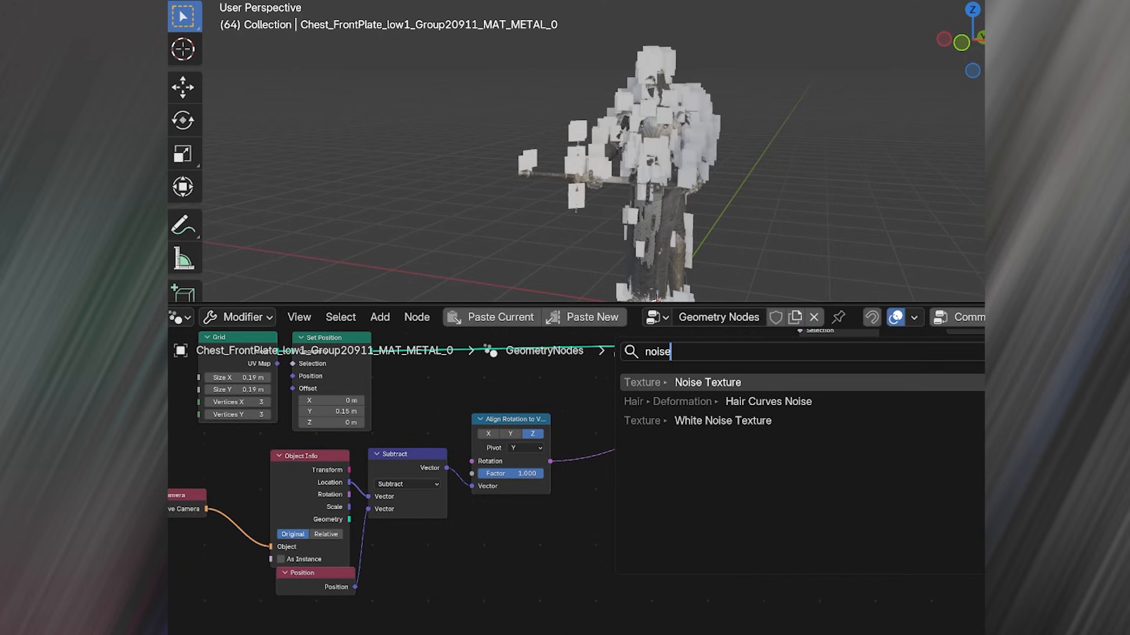
pyautogui.press('Return')
pyautogui.click(533, 511)
pyautogui.moveTo(620, 527); pyautogui.dragTo(802, 393)
pyautogui.moveTo(711, 475); pyautogui.dragTo(721, 433, button='middle')
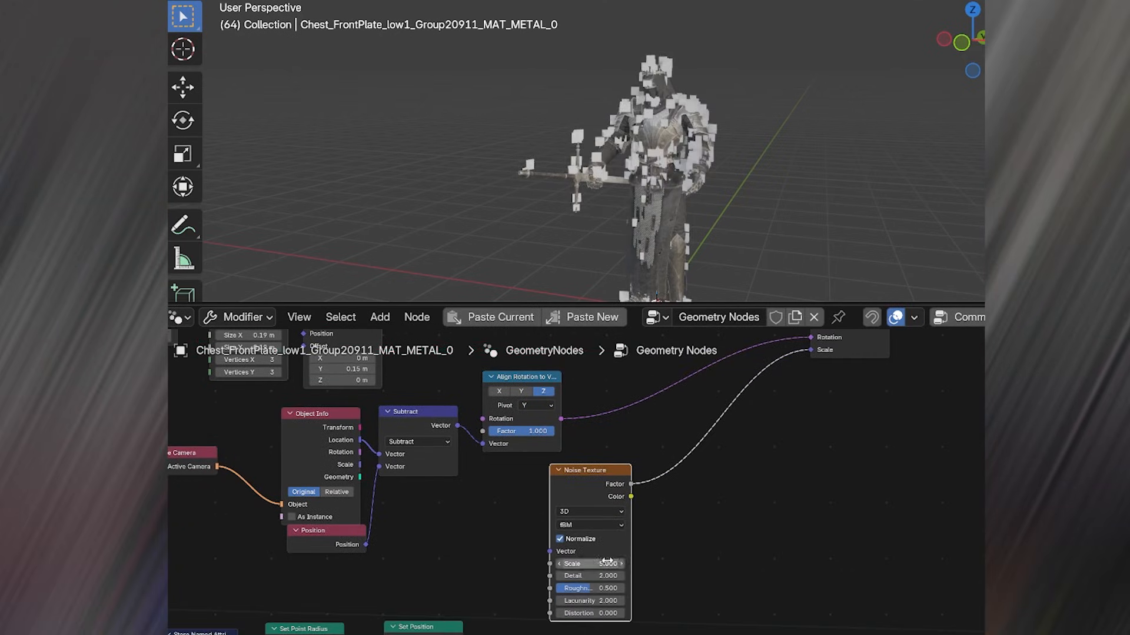
pyautogui.press('Return')
# - Insert a Color Ramp with tightened black and white stops after the Noise Texture and set the noise scale to 0.6
pyautogui.hotkey('shift', 'a')
pyautogui.write('ramp')
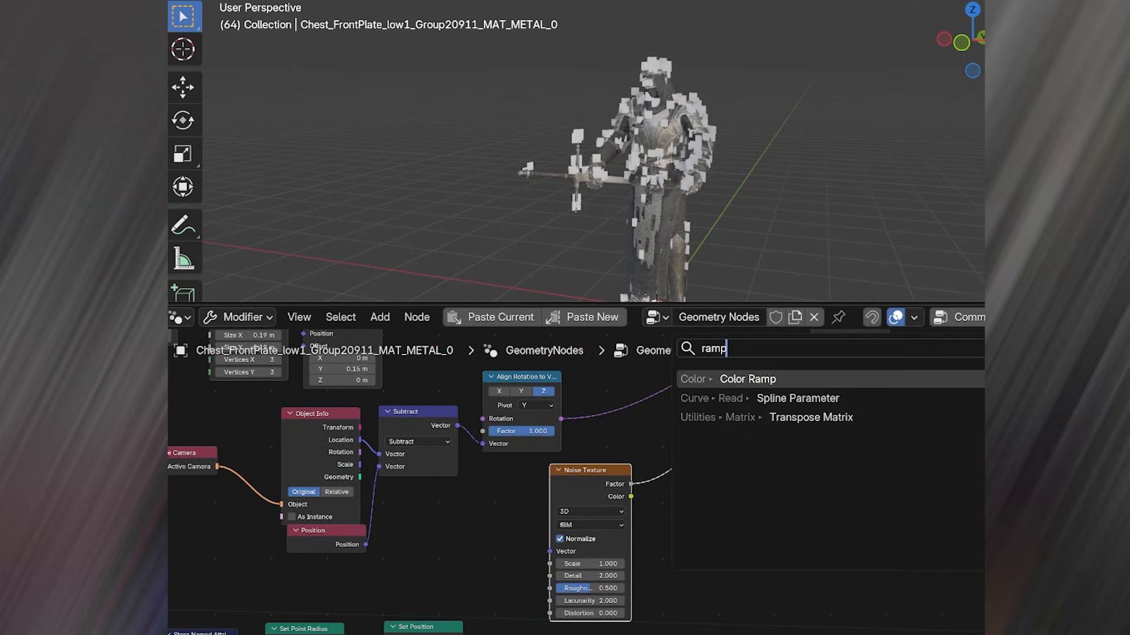
pyautogui.press('Return')
pyautogui.click(676, 493)
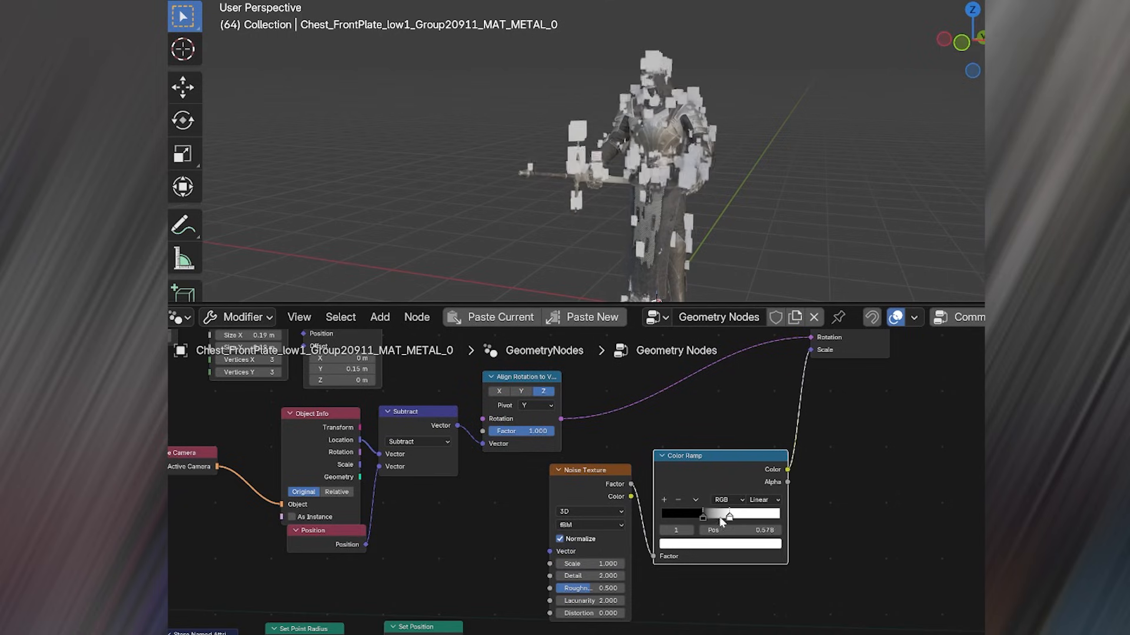
pyautogui.moveTo(588, 564); pyautogui.dragTo(595, 563)
# - Insert a Math node set to Multiply by 1.3 between the Color Ramp and the instance scale, and play the animation
pyautogui.hotkey('shift', 'a')
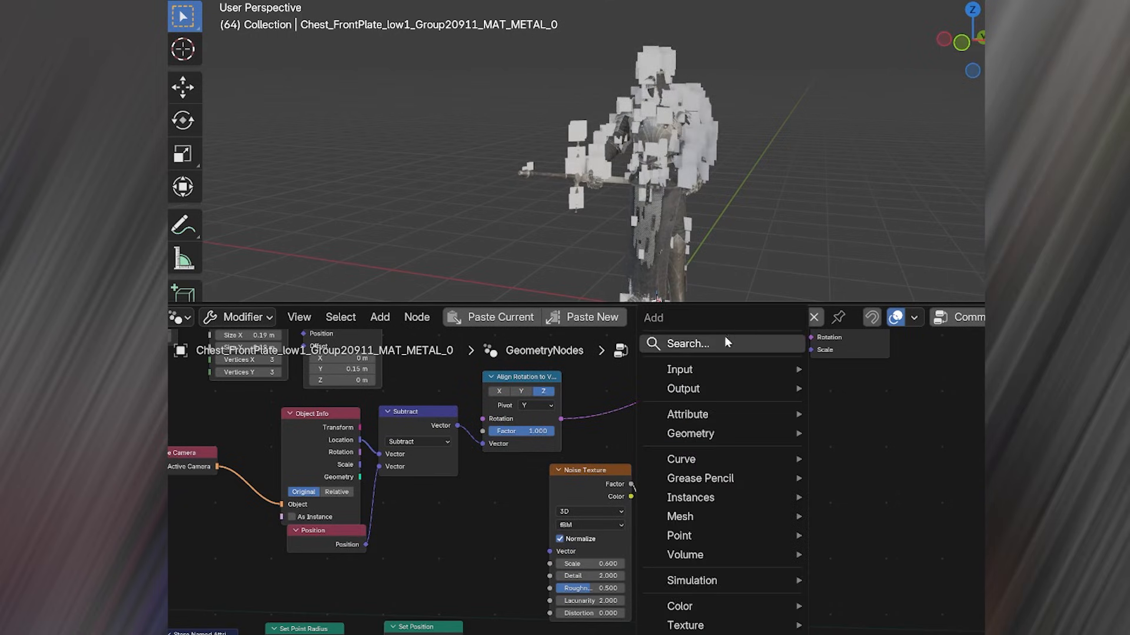
pyautogui.write('math')
pyautogui.press('Return')
pyautogui.click(860, 440)
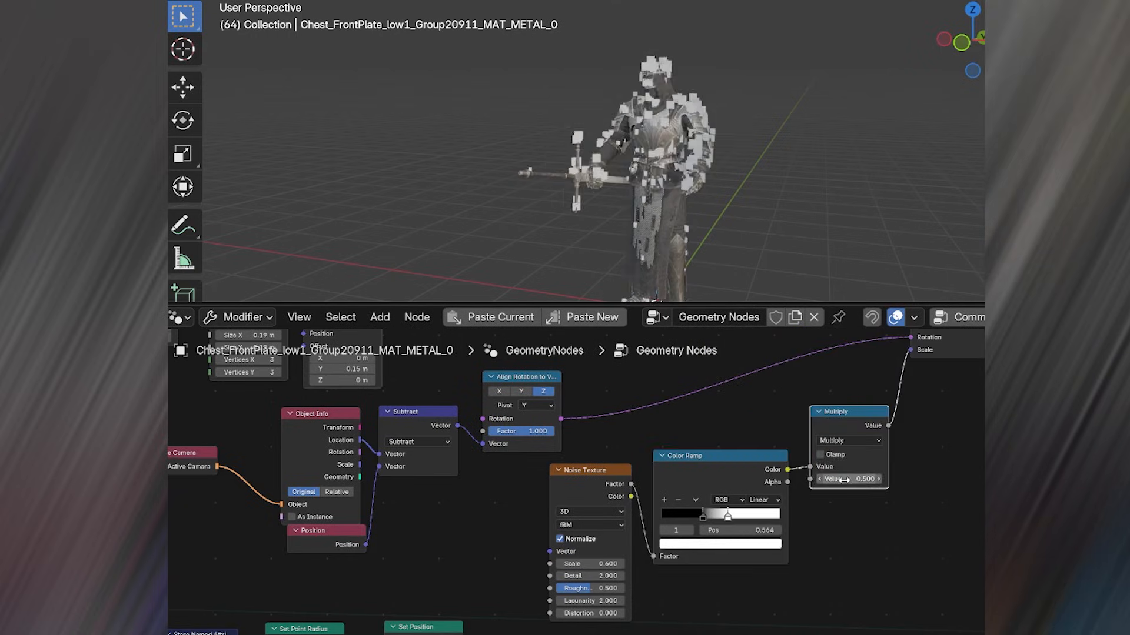
pyautogui.moveTo(843, 481); pyautogui.dragTo(871, 480)
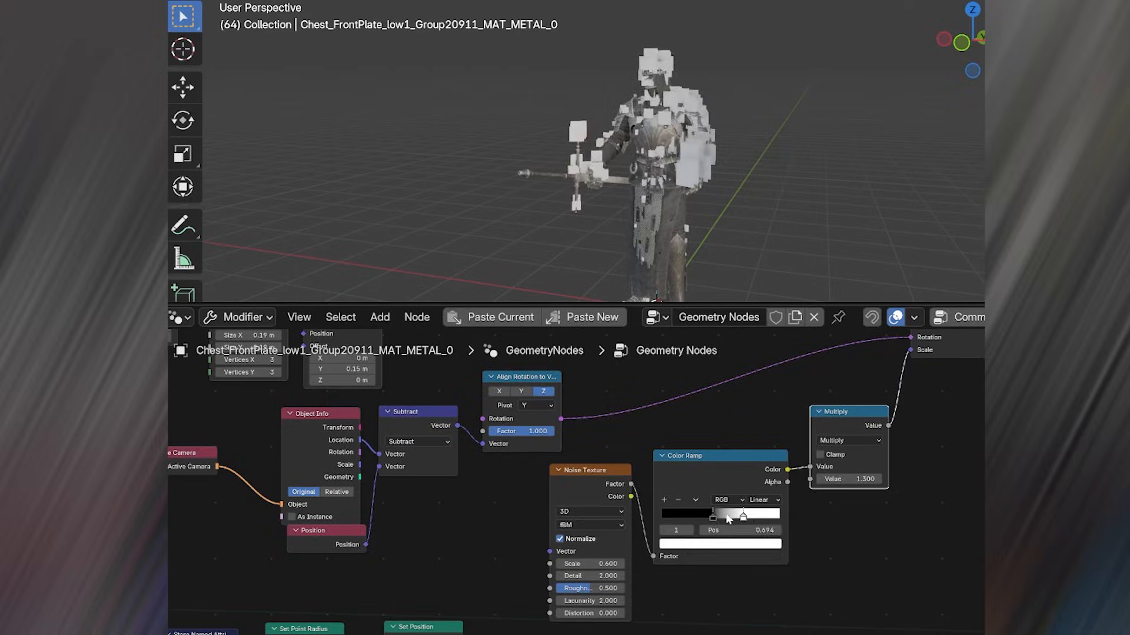
pyautogui.press('space')
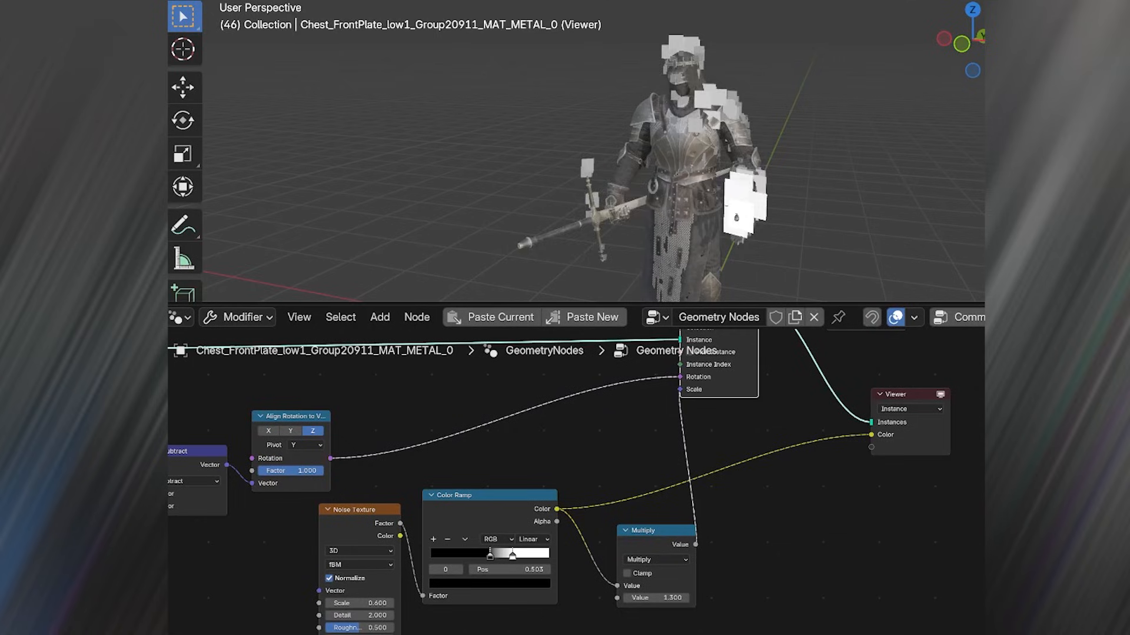
# - Disconnect the instance Scale to preview the ramp colours during playback, and raise the noise scale to 6.4
pyautogui.press('space')
pyautogui.moveTo(680, 389); pyautogui.dragTo(709, 447)
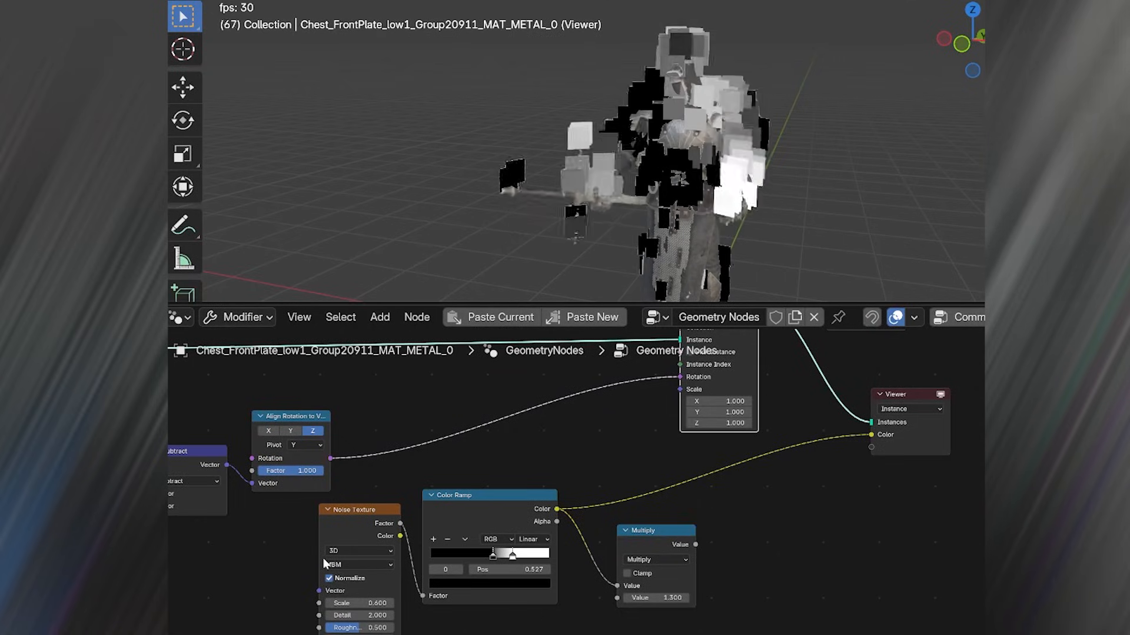
pyautogui.press('space')
pyautogui.hotkey('shift', 'Left')
pyautogui.moveTo(357, 603); pyautogui.dragTo(400, 604)
pyautogui.press('space')
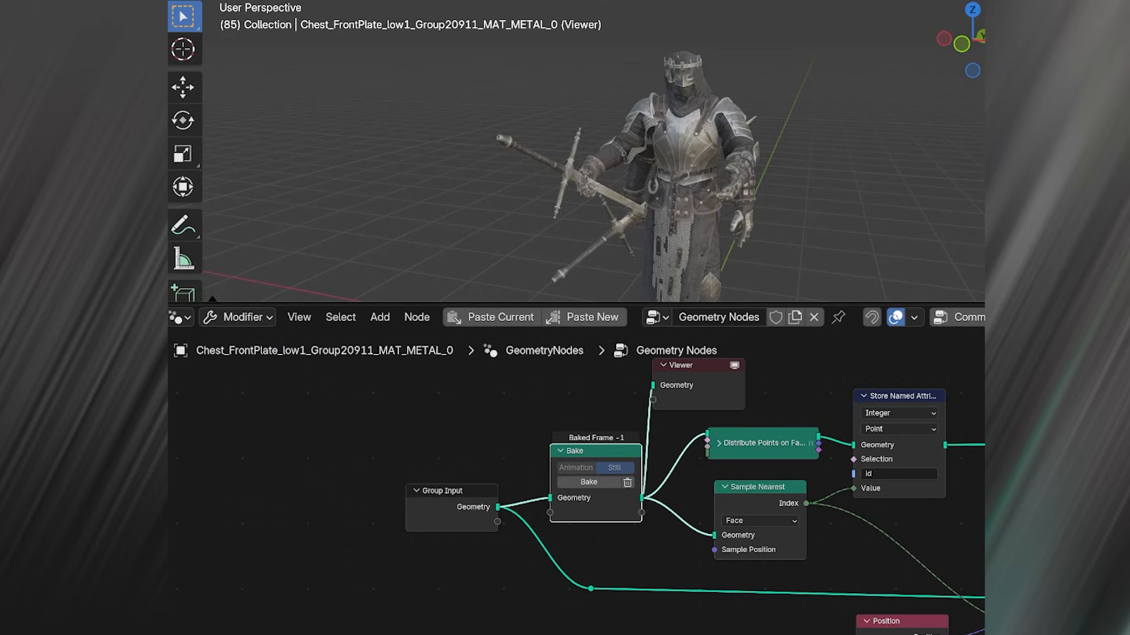
# - Stop playback and shift the Group Input and Bake nodes away from the following nodes to free space after Bake
pyautogui.press('space')
pyautogui.moveTo(573, 422); pyautogui.dragTo(512, 457, button='middle')
pyautogui.moveTo(512, 457); pyautogui.dragTo(425, 538)
pyautogui.press('g')
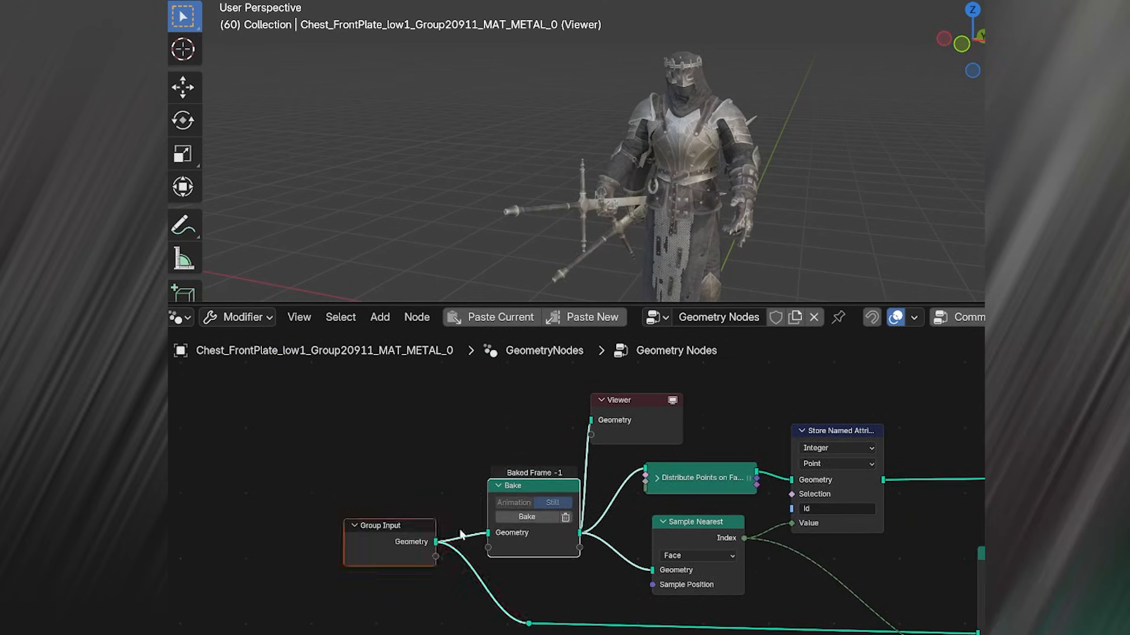
pyautogui.click(285, 544)
pyautogui.click(434, 417)
# - Add a Position node in the area around the Bake node
pyautogui.hotkey('shift', 'a')
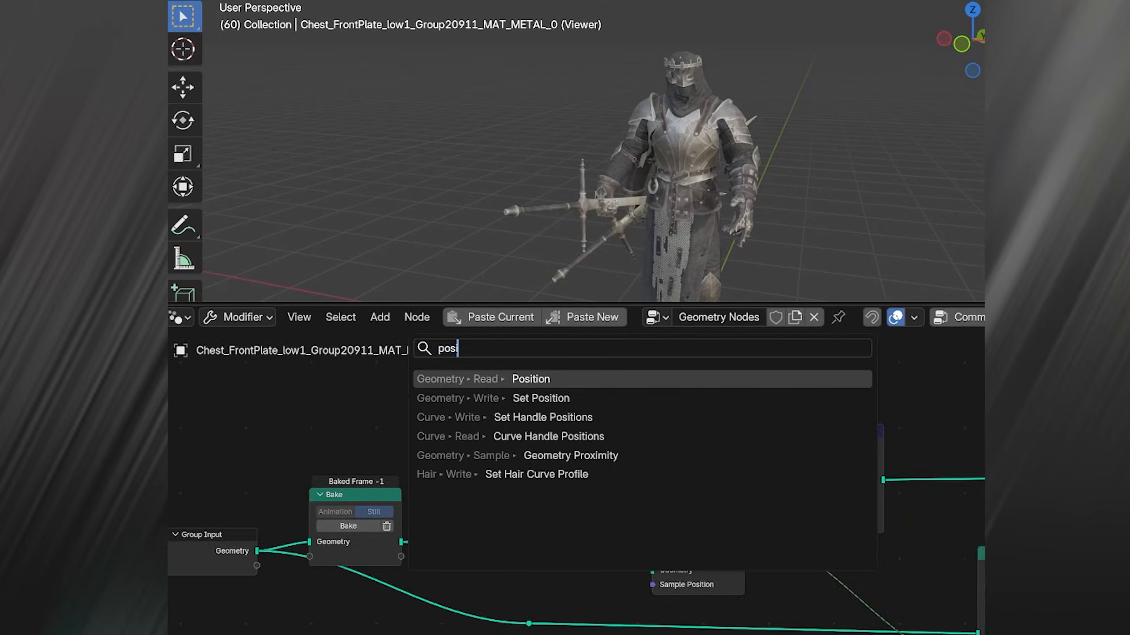
pyautogui.press('Return')
pyautogui.click(332, 400)
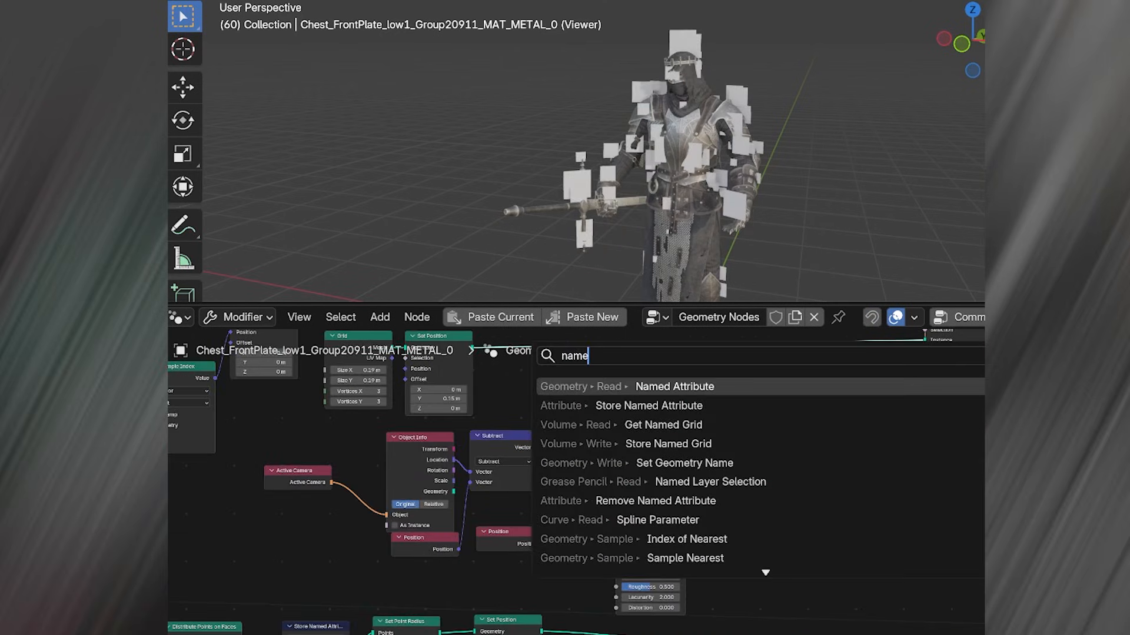
# - Add a Named Attribute node reading the vector attribute pos, feed it into the Noise Texture's Vector, and play the animation
pyautogui.press('Return')
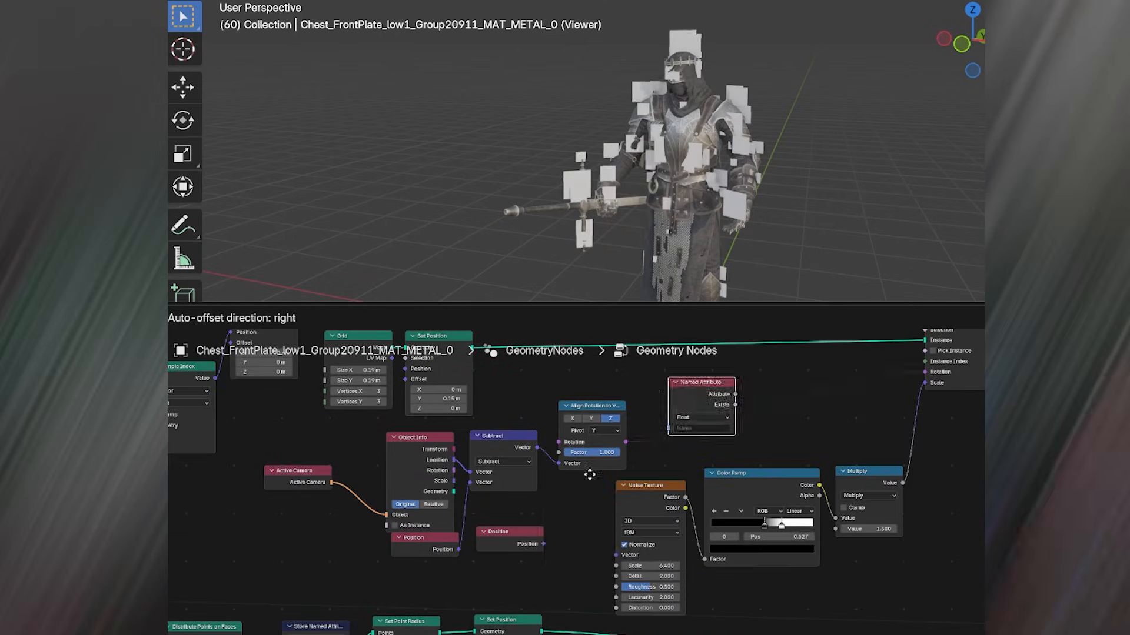
pyautogui.click(568, 547)
pyautogui.press('space')
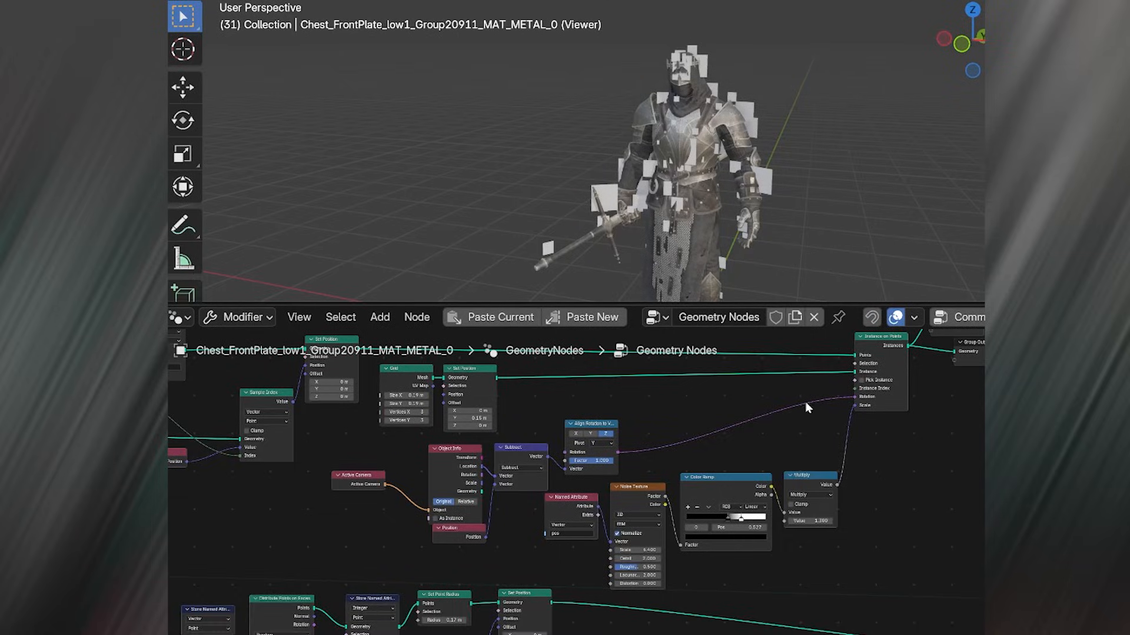
# - Add a UV Unwrap node beside the Set Position node that follows the Grid
pyautogui.scroll(2, 698, 436)
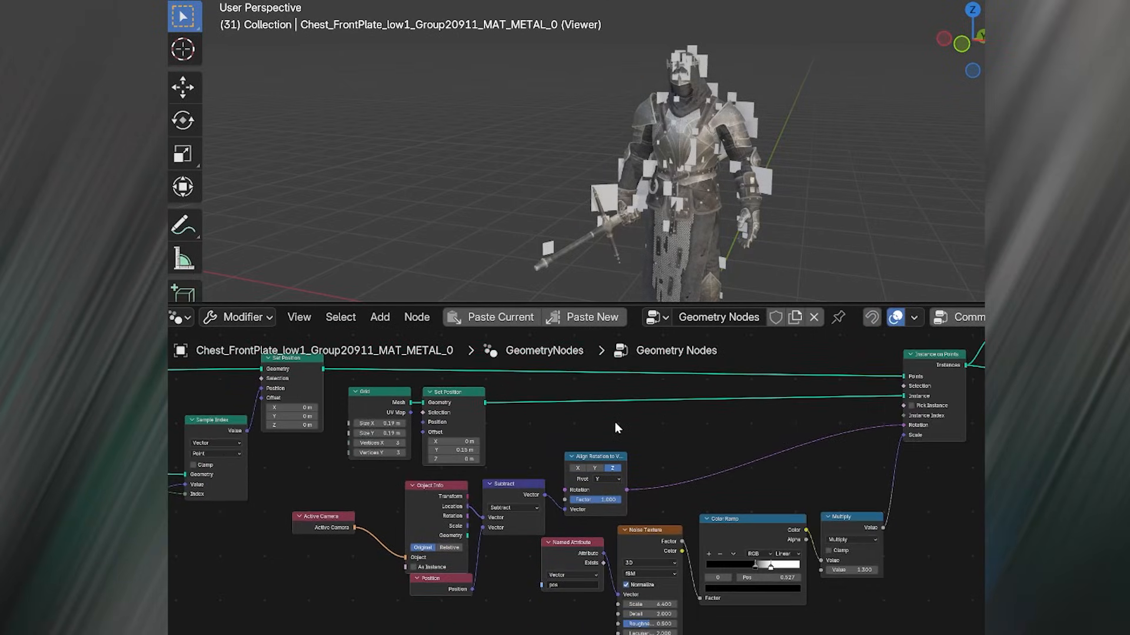
pyautogui.scroll(3, 600, 471)
pyautogui.hotkey('shift', 'a')
pyautogui.write('uv')
pyautogui.press('Return')
pyautogui.click(467, 469)
# - Insert a 2D Vector, Face Corner Store Named Attribute node after the grid's Set Position, storing the UV Unwrap output as uv
pyautogui.hotkey('shift', 'a')
pyautogui.write('sto')
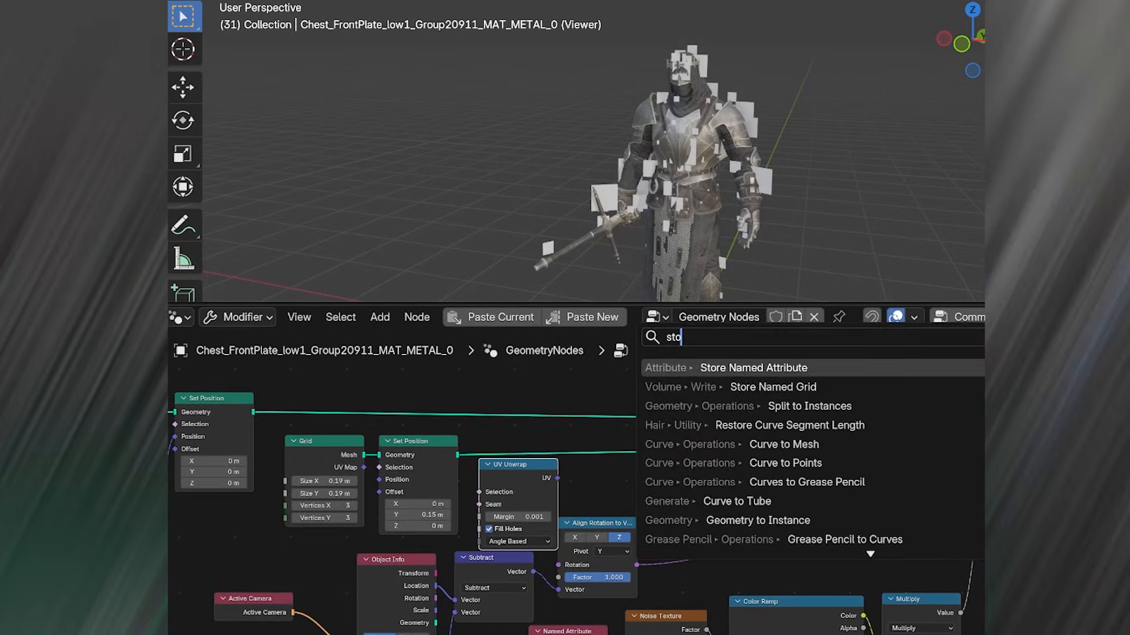
pyautogui.press('Return')
pyautogui.click(677, 505)
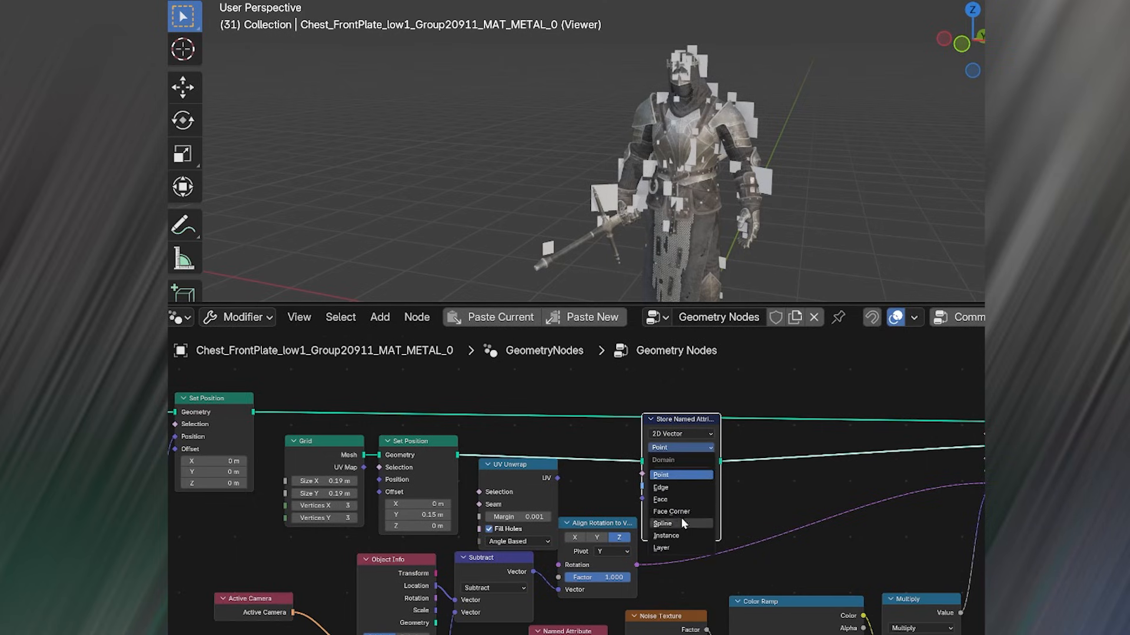
pyautogui.click(680, 514)
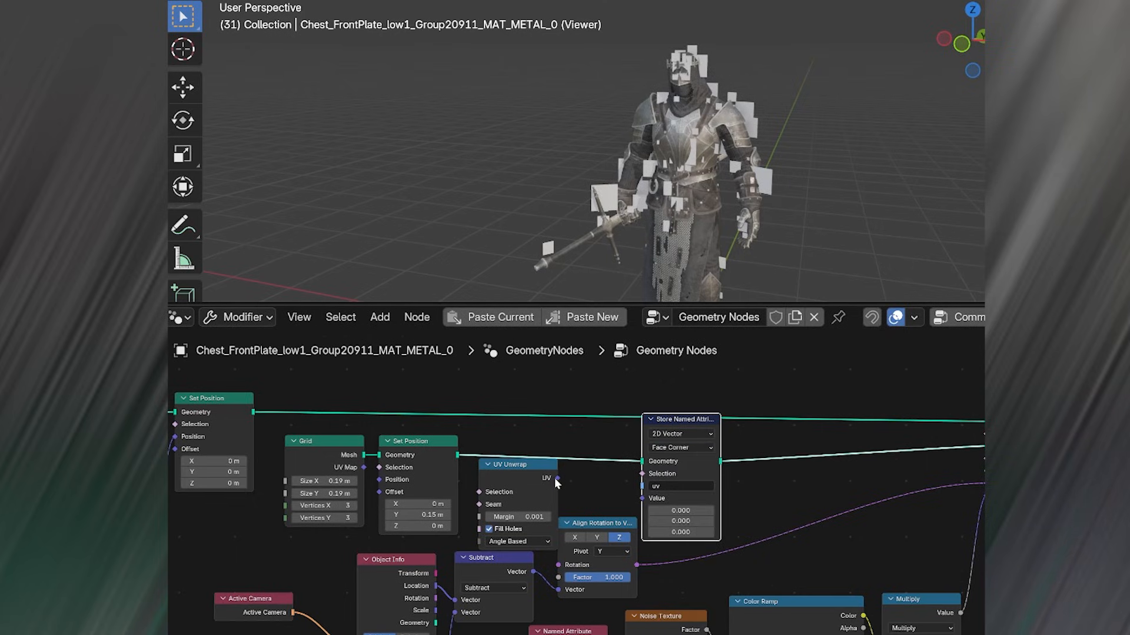
pyautogui.moveTo(556, 479); pyautogui.dragTo(653, 503)
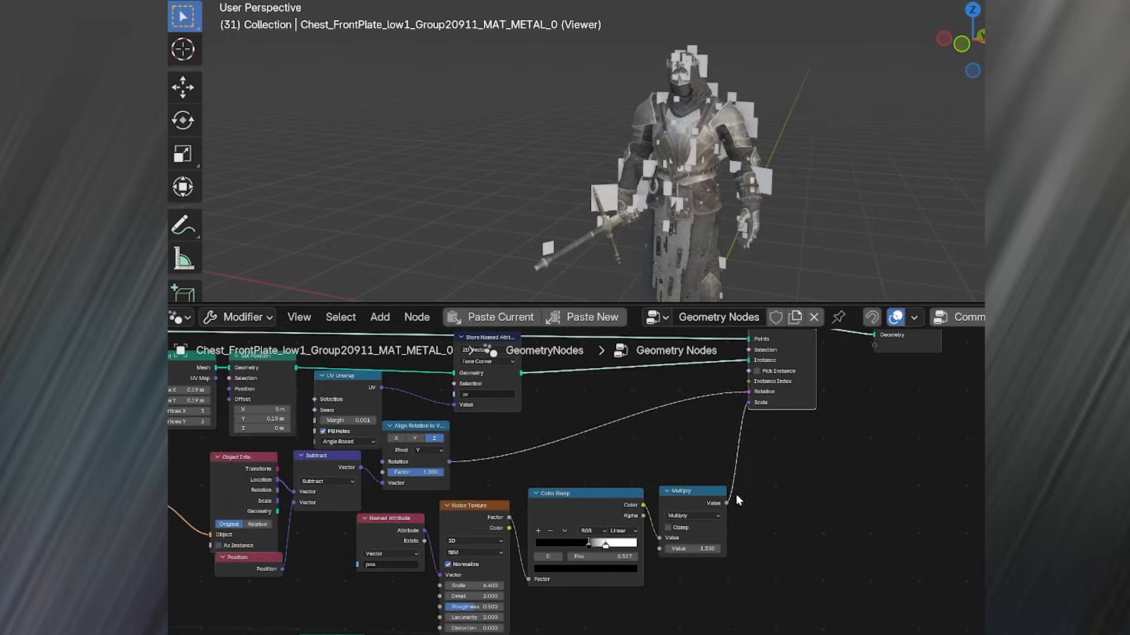
# - Insert a Rotate Rotation node between Align Rotation to Vector and the Rotation input of Instance on Points
pyautogui.scroll(2, 703, 434)
pyautogui.hotkey('shift', 'a')
pyautogui.write('rr')
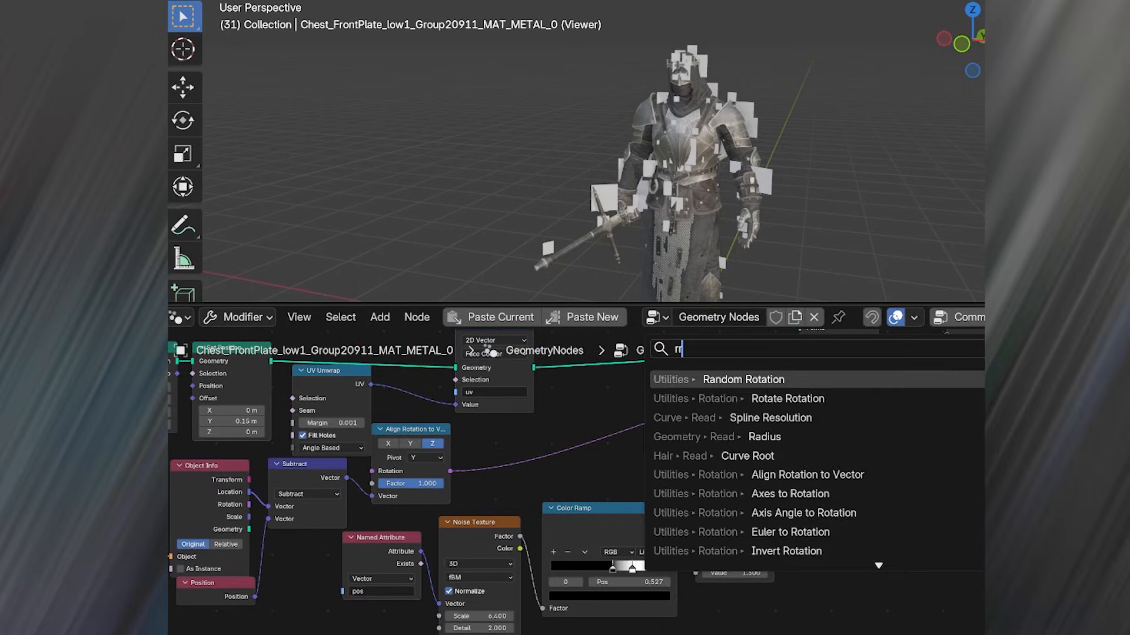
pyautogui.press('Down')
pyautogui.press('Return')
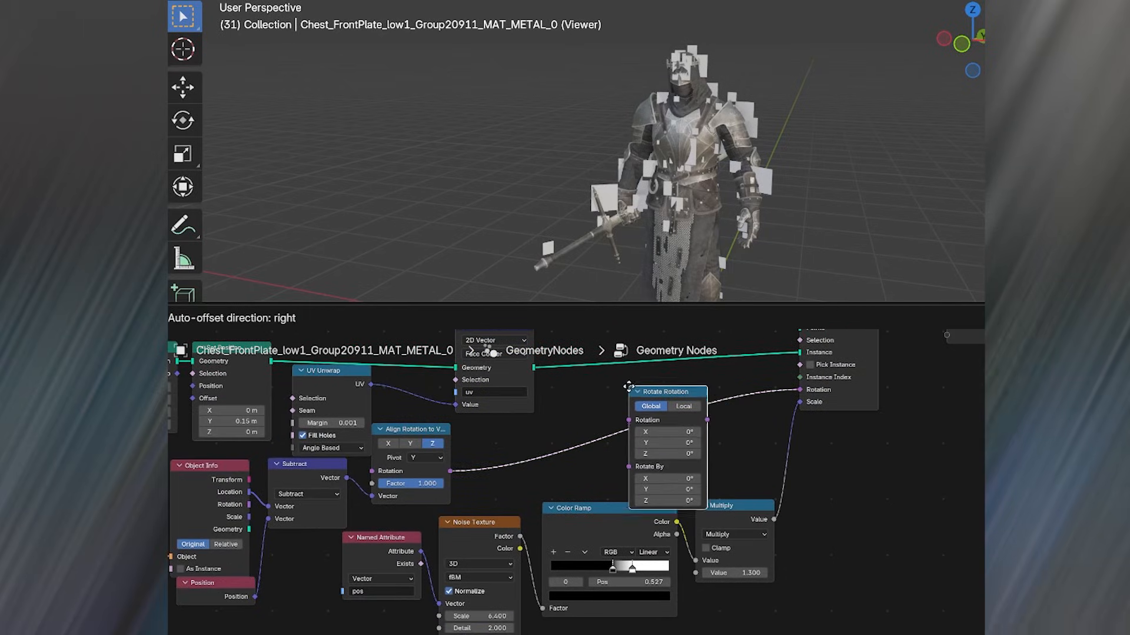
pyautogui.click(627, 385)
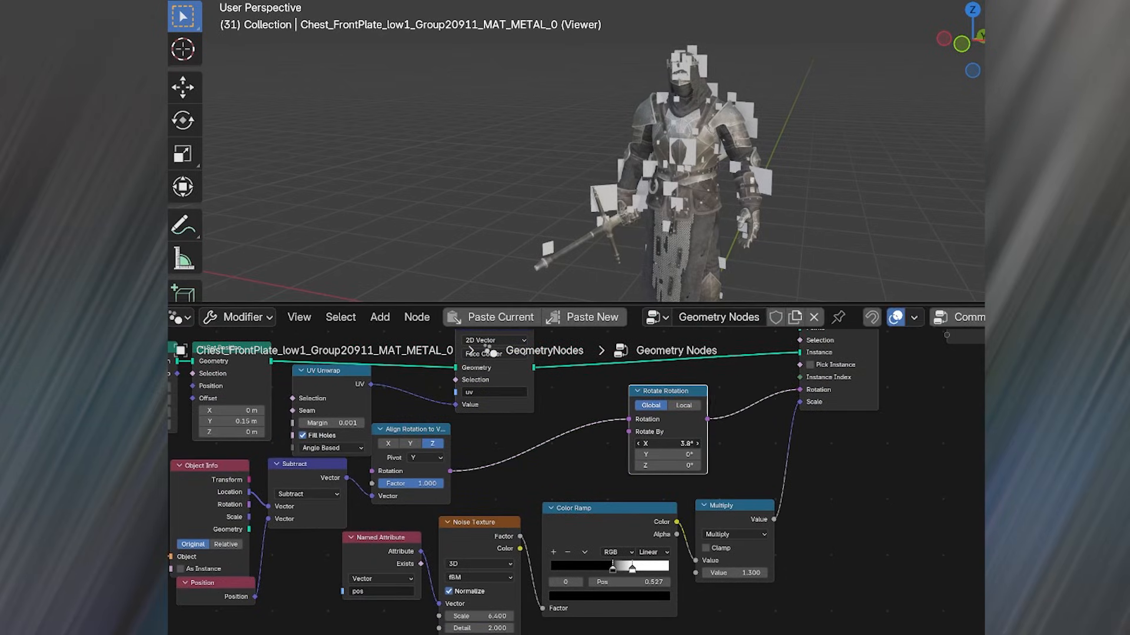
# - Set the Rotate Rotation node's Rotate By values to X -1° and Z 34.4°
pyautogui.scroll(3, 681, 450)
pyautogui.moveTo(683, 432); pyautogui.dragTo(719, 432)
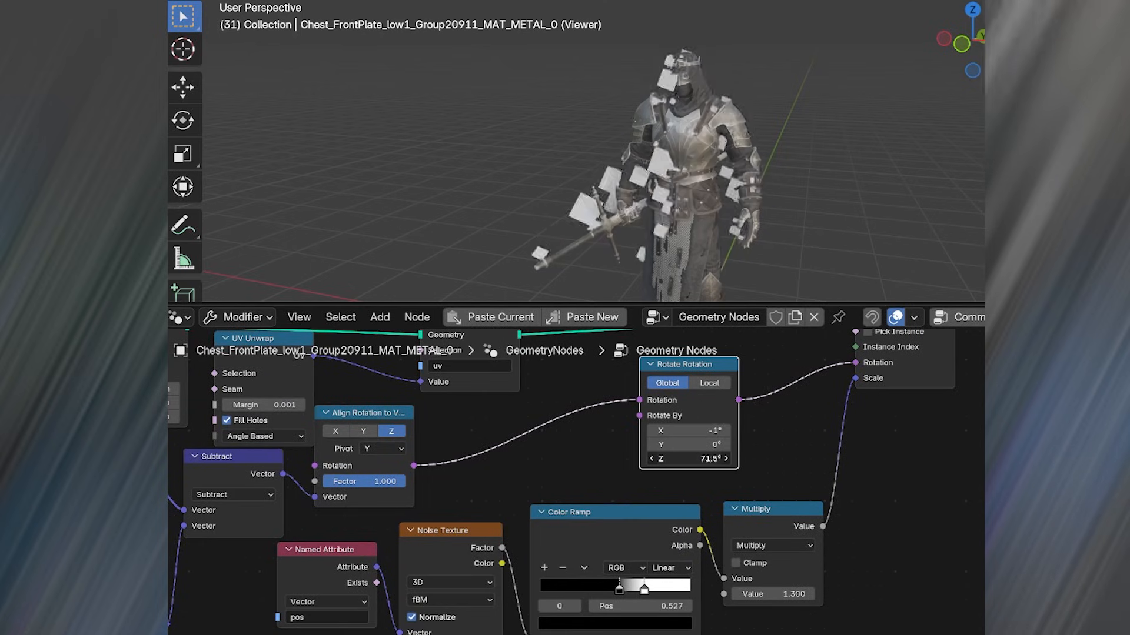
pyautogui.moveTo(701, 459)
pyautogui.mouseDown()
pyautogui.moveTo(654, 459)
pyautogui.moveTo(685, 459)
pyautogui.mouseUp()
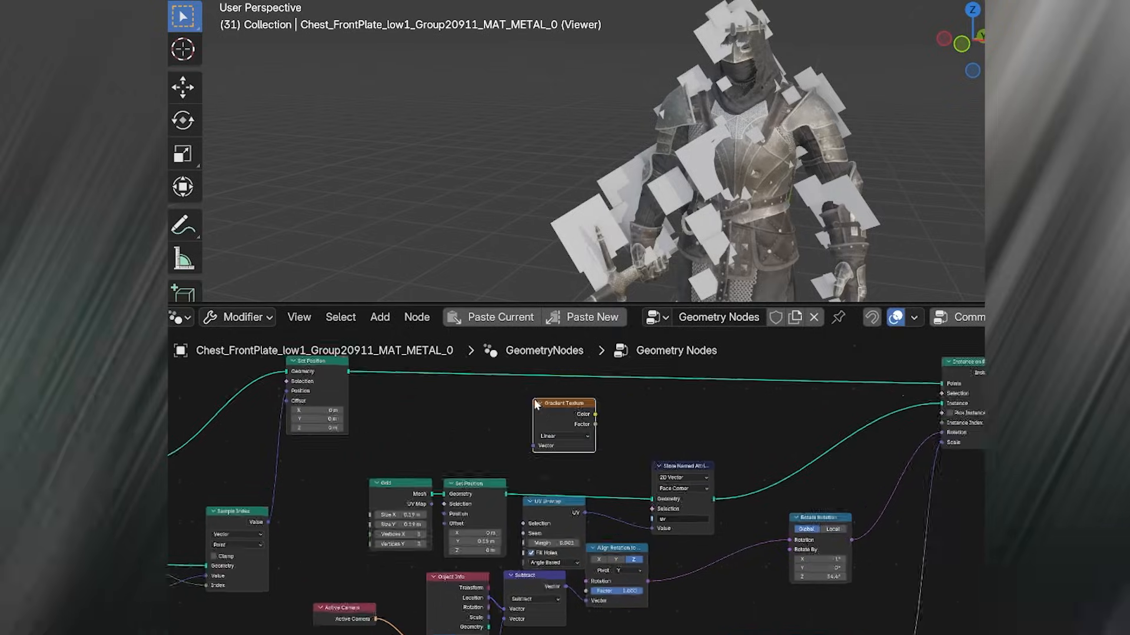
# - Preview the Gradient Texture in the Viewer, set it to Spherical, and feed its Vector from a new Position node
pyautogui.keyDown('ctrl'); pyautogui.keyDown('shift'); pyautogui.click(573, 411); pyautogui.keyUp('shift'); pyautogui.keyUp('ctrl')
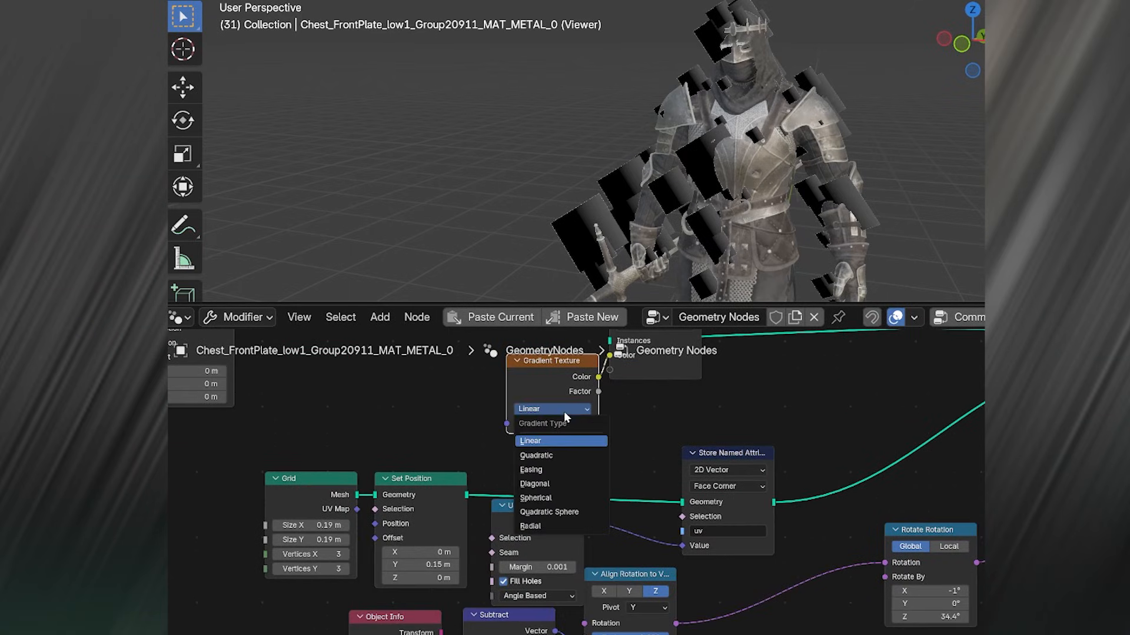
pyautogui.click(536, 498)
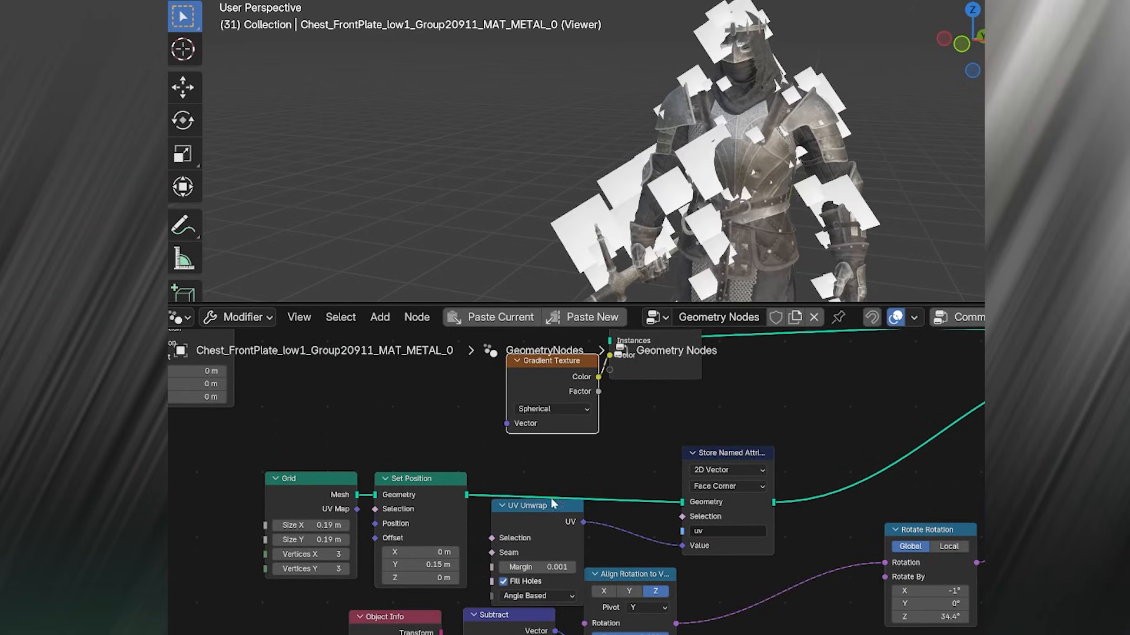
pyautogui.moveTo(563, 430); pyautogui.dragTo(680, 481, button='middle')
pyautogui.hotkey('shift', 'a')
pyautogui.write('po')
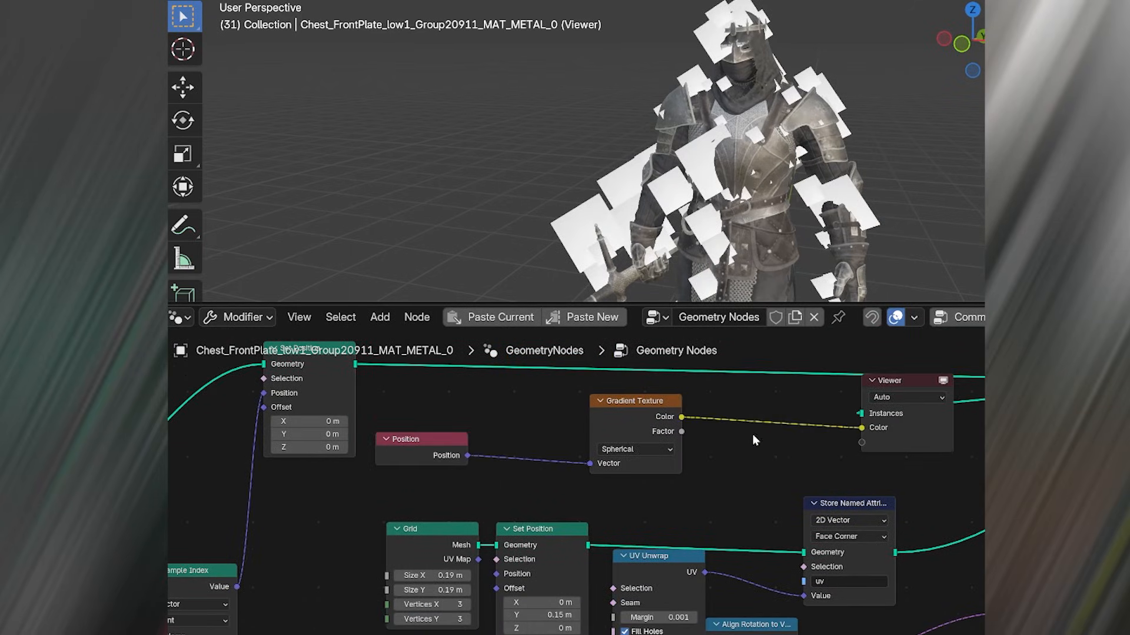
# - Set the Grid node's Vertices X and Vertices Y to 12
pyautogui.scroll(-1, 471, 584)
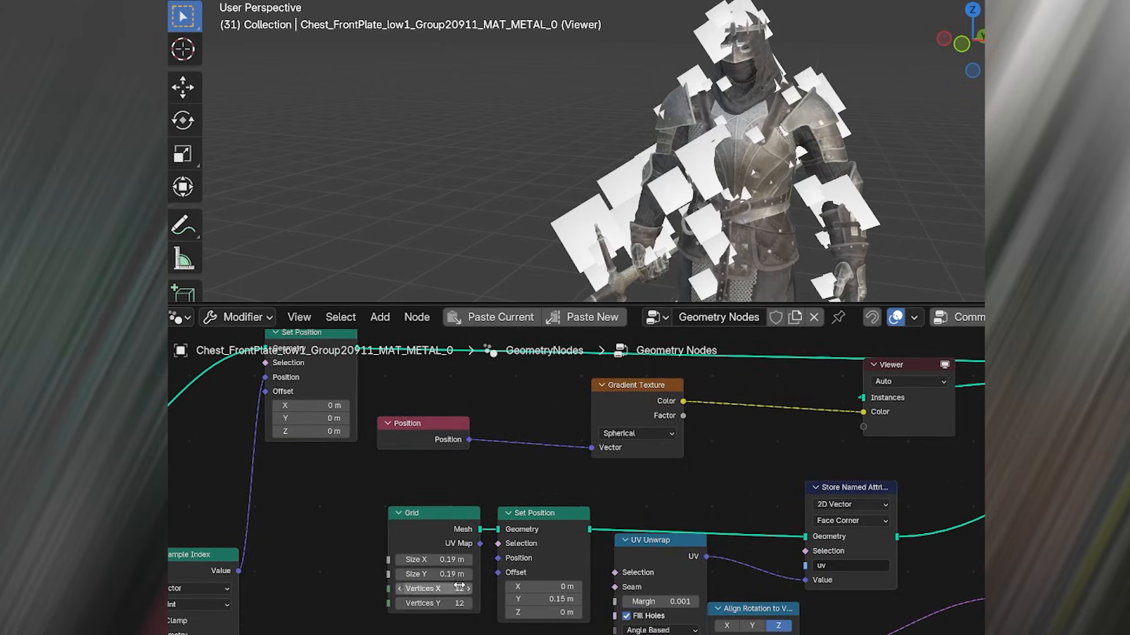
pyautogui.scroll(-2, 612, 500)
pyautogui.moveTo(729, 439); pyautogui.dragTo(640, 413, button='middle')
# - Insert a Color Ramp between the Gradient Texture and the Viewer, and move its black stop to 0.779
pyautogui.scroll(4, 642, 406)
pyautogui.hotkey('shift', 'a')
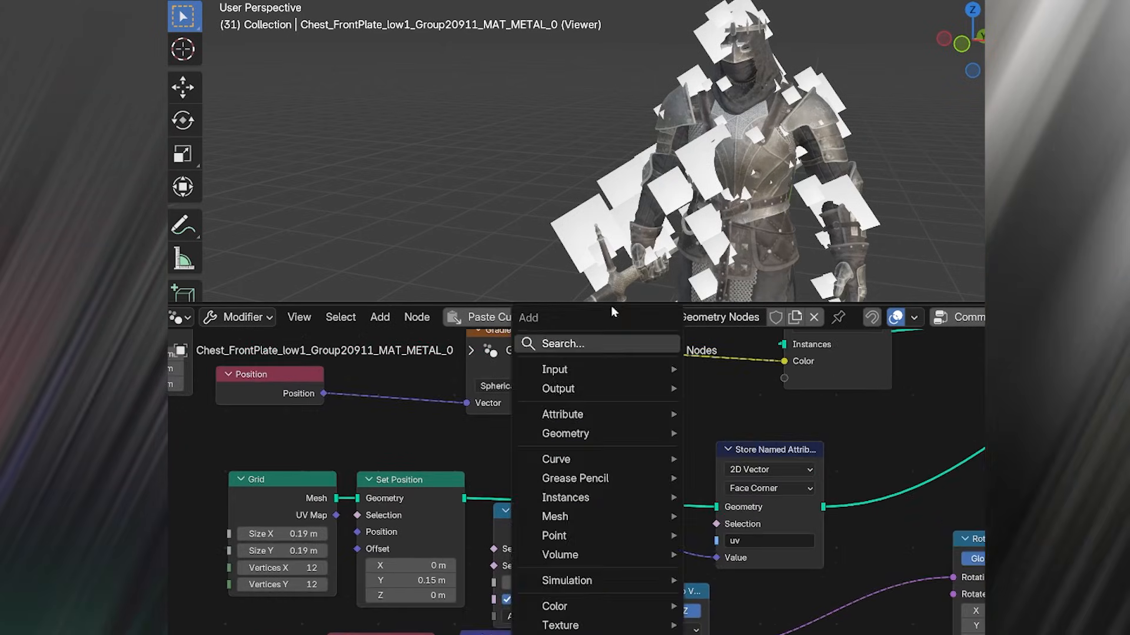
pyautogui.write('ramp')
pyautogui.press('Return')
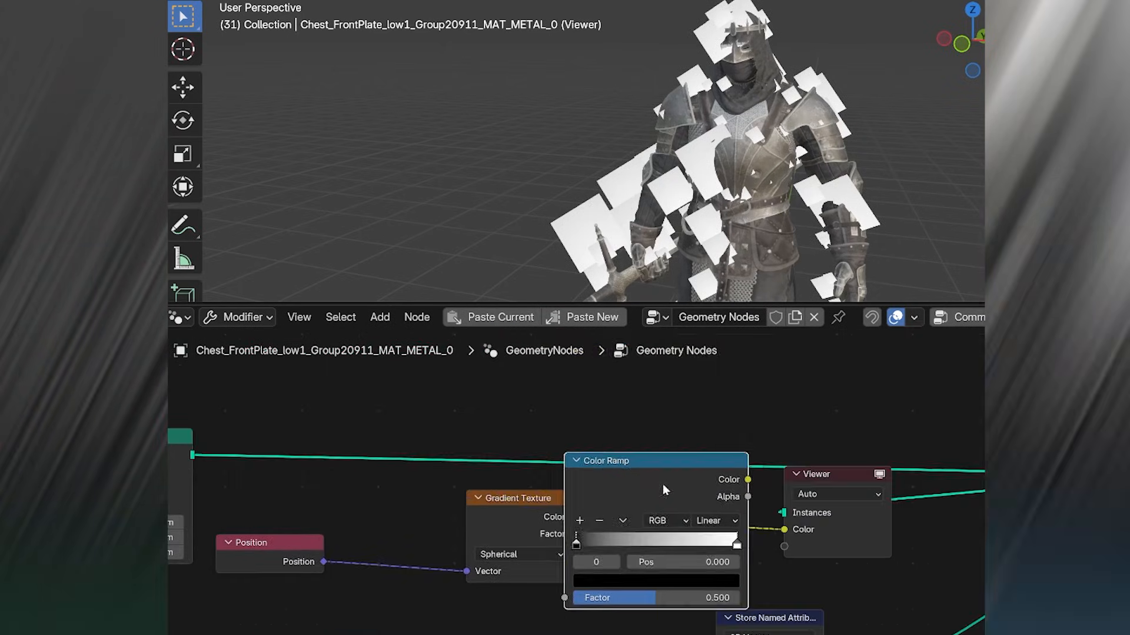
pyautogui.click(701, 512)
pyautogui.moveTo(615, 568); pyautogui.dragTo(755, 570)
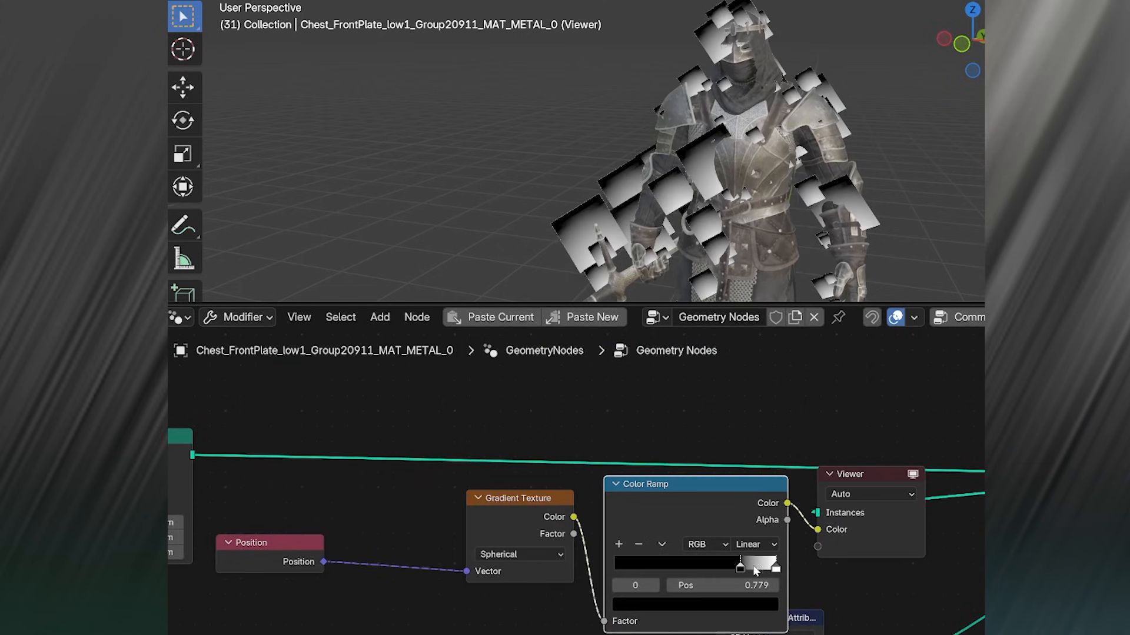
# - Insert a Vector Math node set to Add between the Position node and the Gradient Texture
pyautogui.moveTo(333, 480); pyautogui.dragTo(587, 402, button='middle')
pyautogui.hotkey('shift', 'a')
pyautogui.click(552, 343)
pyautogui.write('vec')
pyautogui.press('Down')
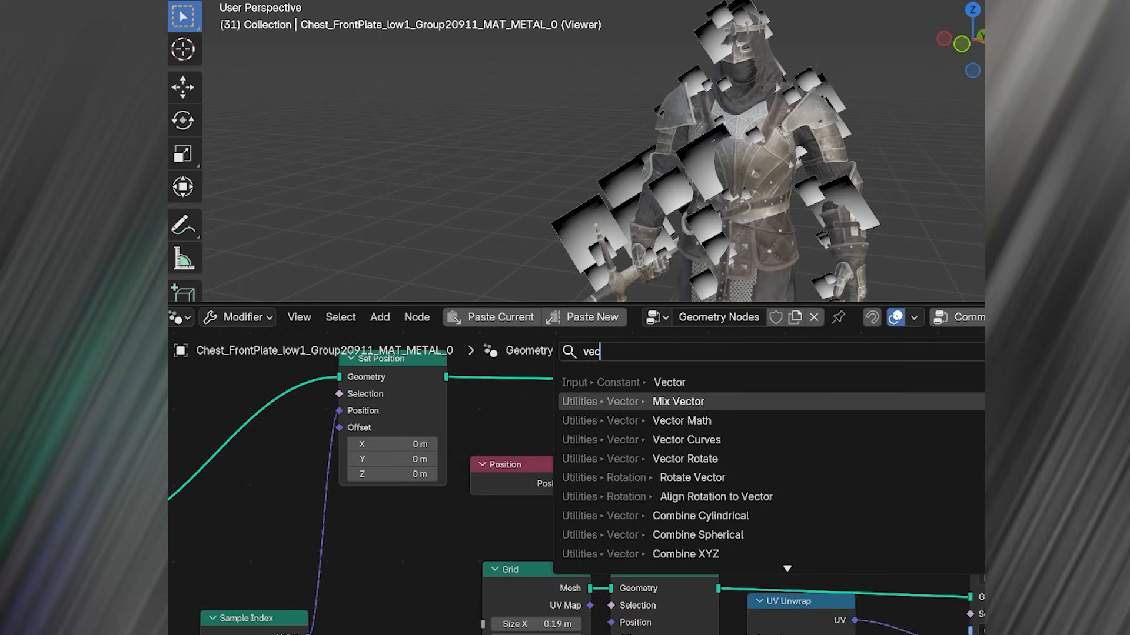
pyautogui.press('Down')
pyautogui.press('Return')
pyautogui.click(661, 521)
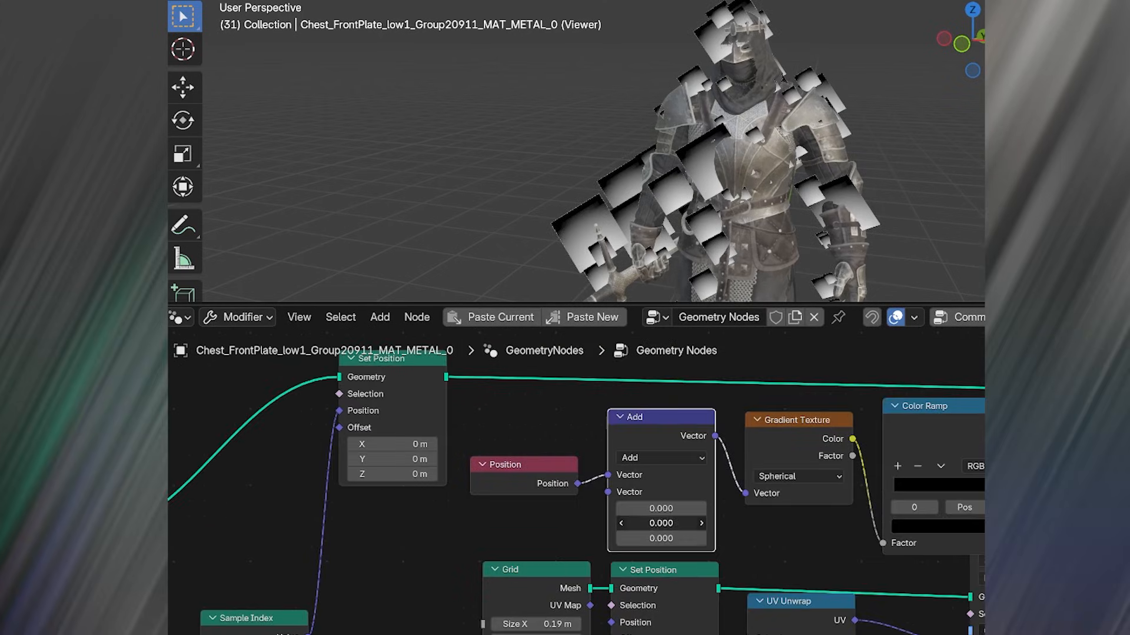
# - Move the Position and Add nodes back, then duplicate the Vector Math node before the Gradient Texture and change the copy's operation
pyautogui.moveTo(661, 524); pyautogui.dragTo(655, 523)
pyautogui.moveTo(532, 466); pyautogui.dragTo(440, 502)
pyautogui.moveTo(649, 424); pyautogui.dragTo(547, 426)
pyautogui.hotkey('shift', 'd')
pyautogui.click(681, 423)
pyautogui.click(689, 458)
pyautogui.click(672, 634)
# - Adjust the duplicated math node's value and the Add node's offsets to centre a round gradient on each grid instance
pyautogui.moveTo(710, 489); pyautogui.dragTo(771, 489)
pyautogui.moveTo(577, 509); pyautogui.dragTo(578, 509)
pyautogui.moveTo(568, 521)
pyautogui.mouseDown()
pyautogui.moveTo(587, 521)
pyautogui.moveTo(565, 521)
pyautogui.mouseUp()
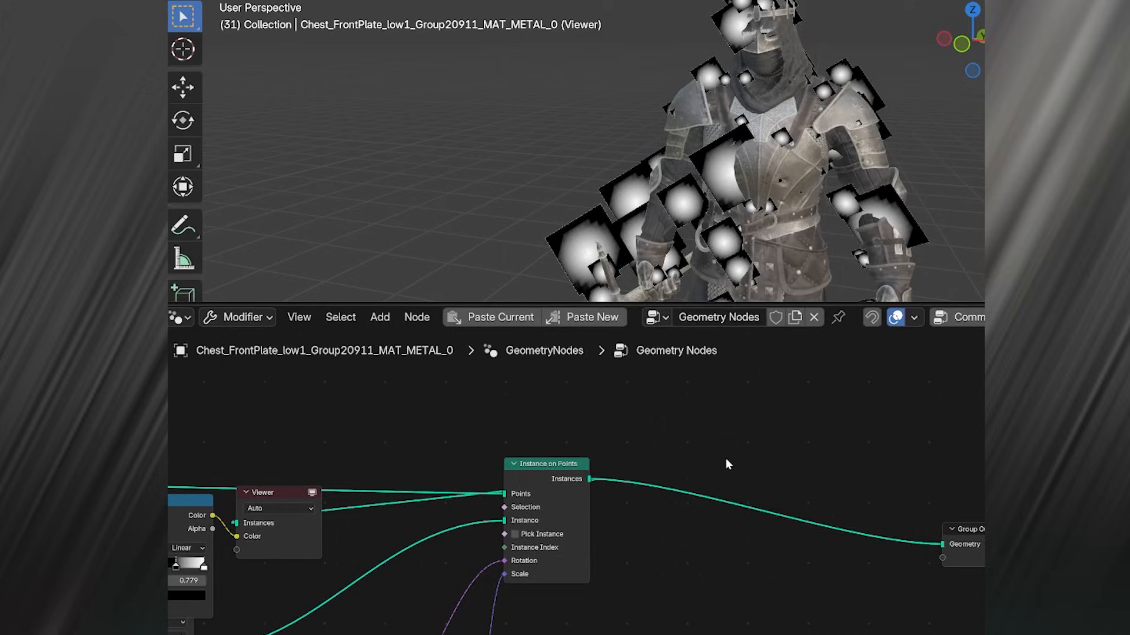
# - Insert a Set Material node with the fire2 material after Instance on Points, and switch the node editor to the Shader Editor
pyautogui.hotkey('shift', 'a')
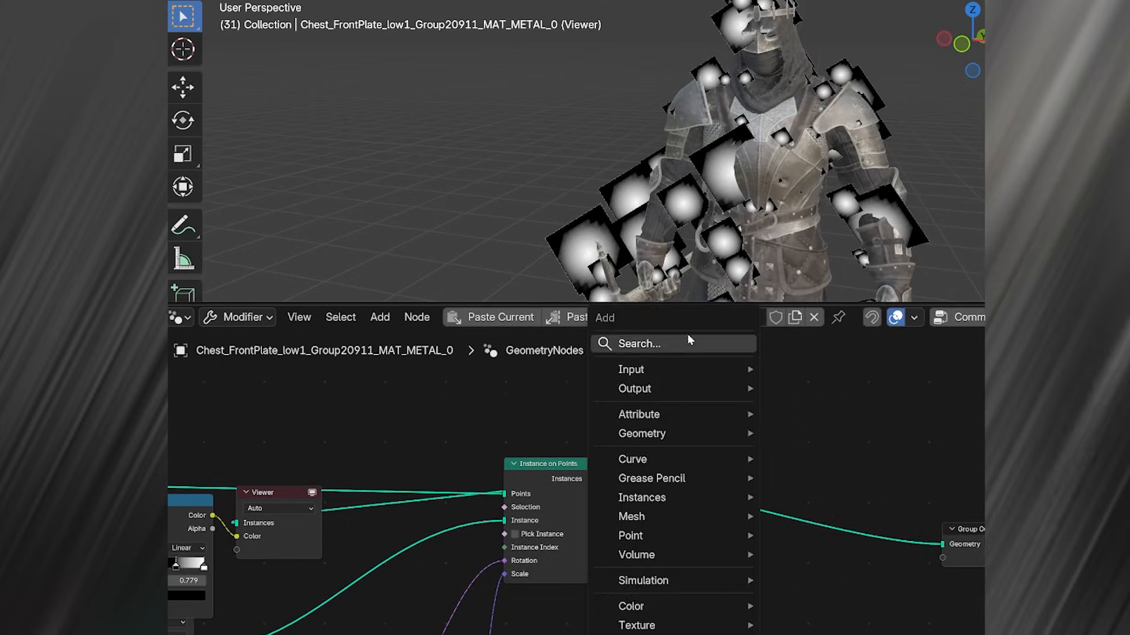
pyautogui.write('set')
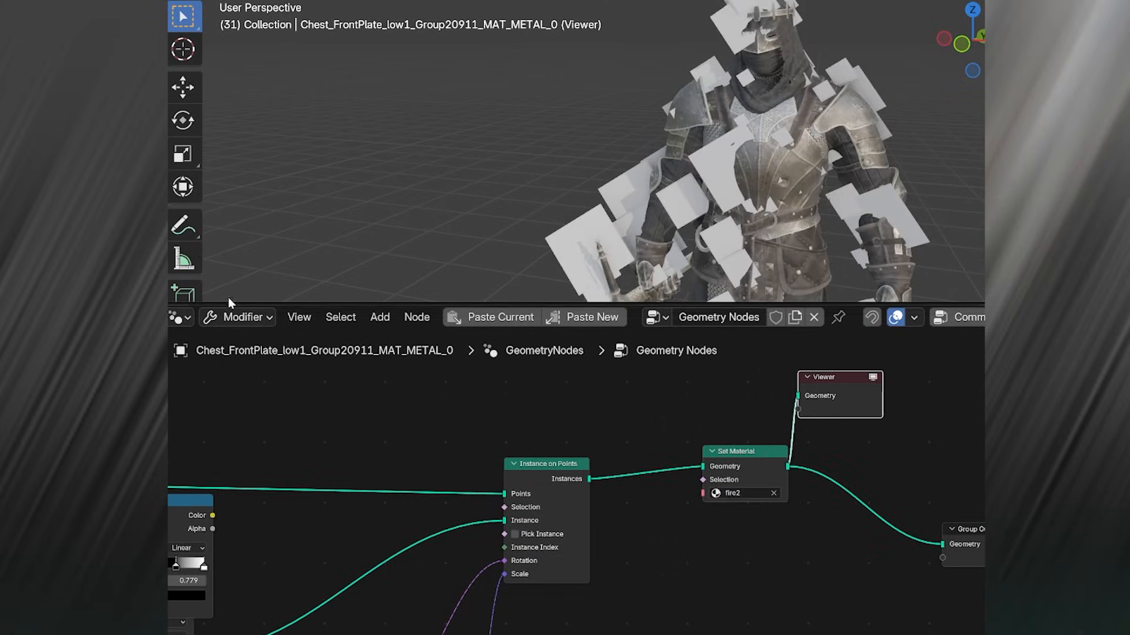
pyautogui.click(180, 317)
pyautogui.click(196, 404)
# - Add a Noise Texture node to the fire2 material and preview its Factor output on the instances
pyautogui.hotkey('shift', 'a')
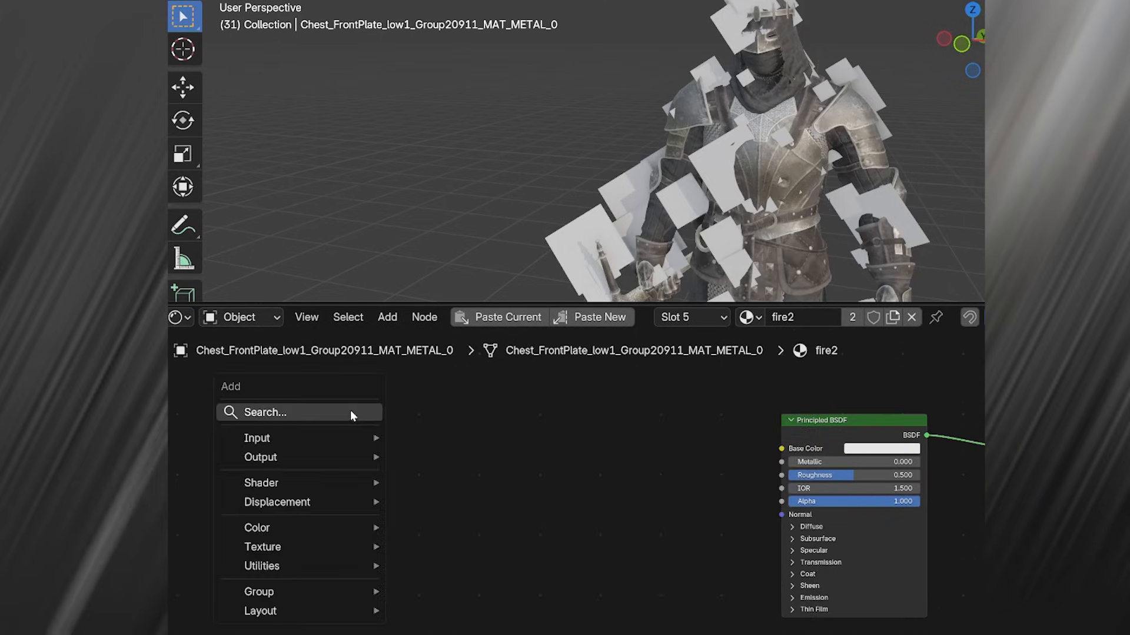
pyautogui.click(353, 411)
pyautogui.write('n')
pyautogui.press('Return')
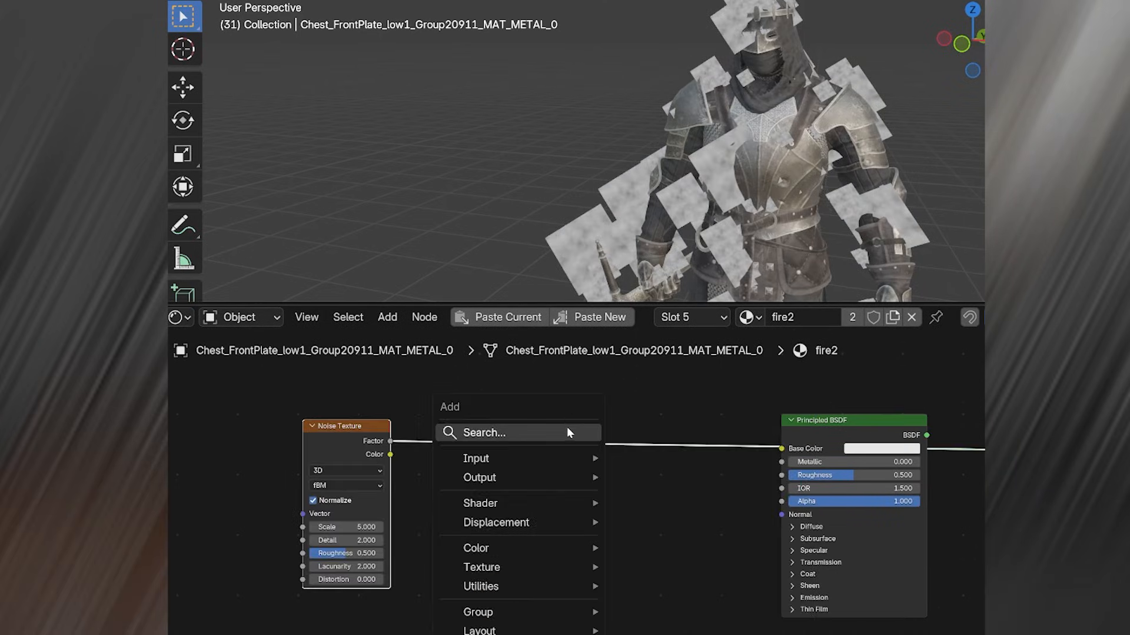
# - Insert a Color Ramp after the Noise Texture, with the black stop at 0.432 and the white stop at 0.888
pyautogui.click(569, 433)
pyautogui.write('ra')
pyautogui.press('BackSpace')
pyautogui.write('r')
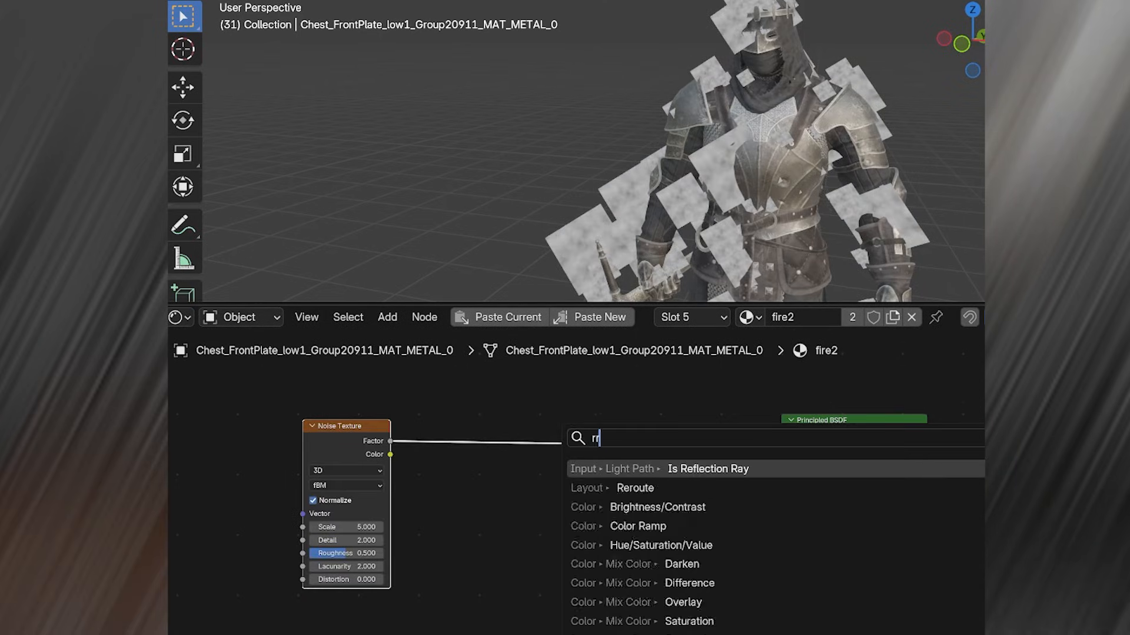
pyautogui.write('a')
pyautogui.press('BackSpace')
pyautogui.press('BackSpace')
pyautogui.write('am')
pyautogui.press('Return')
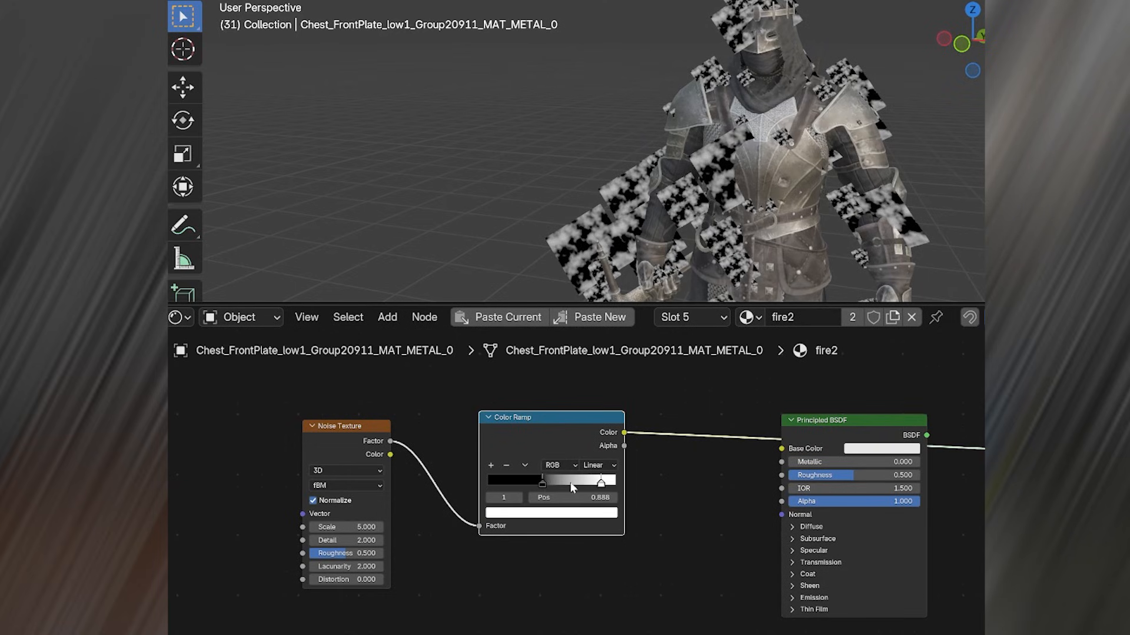
pyautogui.moveTo(542, 482)
pyautogui.mouseDown()
pyautogui.moveTo(557, 482)
pyautogui.moveTo(544, 484)
pyautogui.mouseUp()
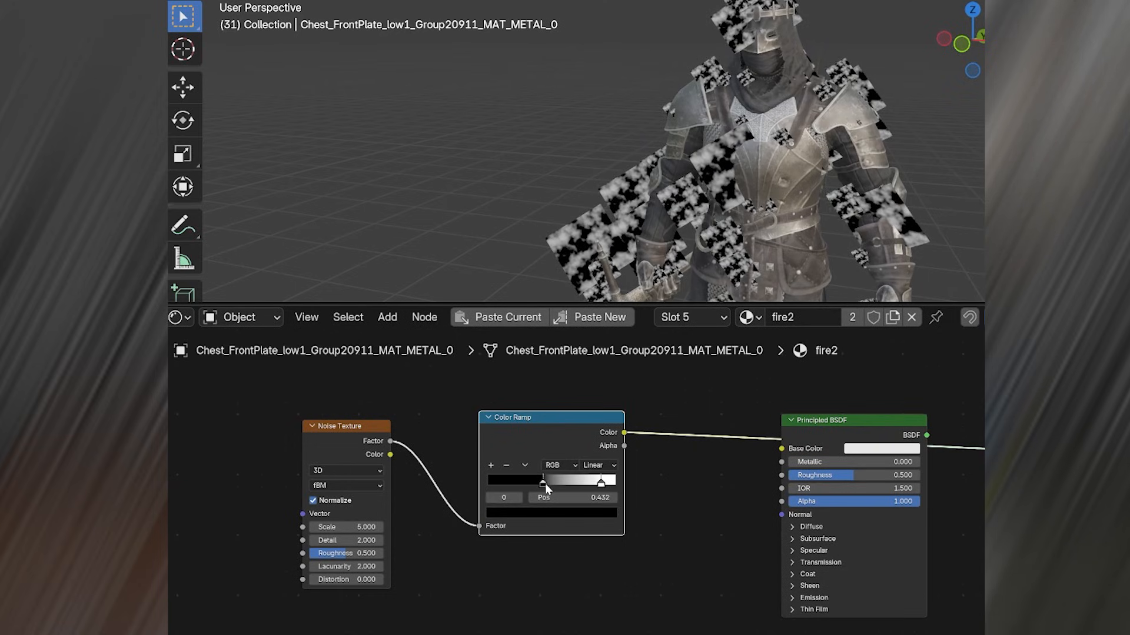
# - Replace the Principled BSDF with a Transparent BSDF and an Emission shader combined in a Mix Shader
pyautogui.hotkey('shift', 'a')
pyautogui.write('tran')
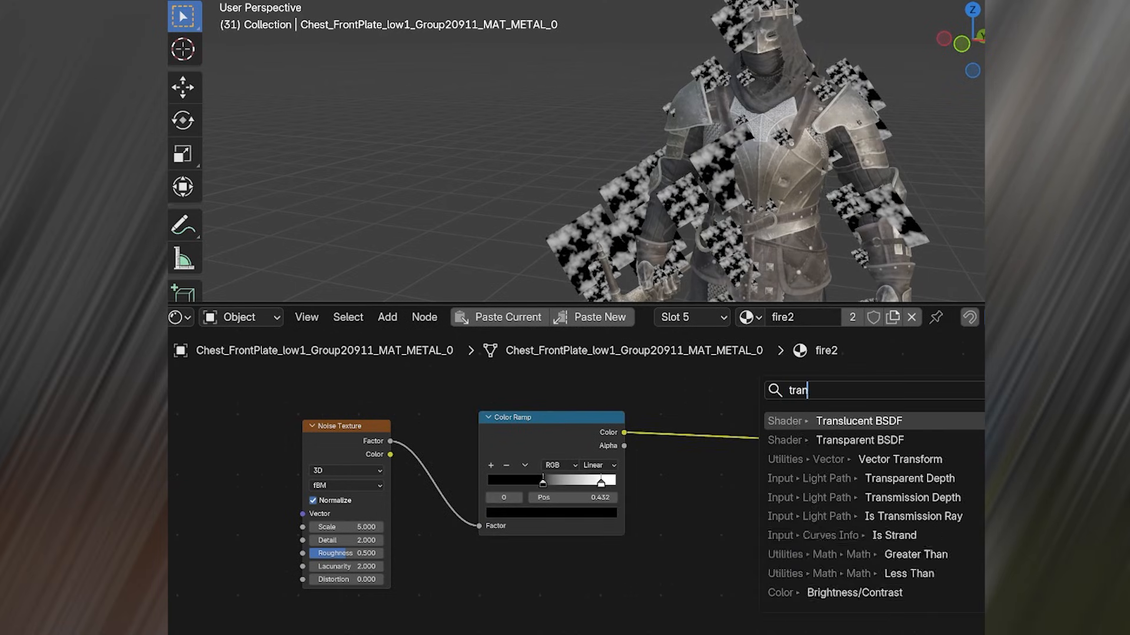
pyautogui.press('Return')
pyautogui.hotkey('shift', 'a')
pyautogui.write('emis')
pyautogui.press('Return')
pyautogui.click(707, 513)
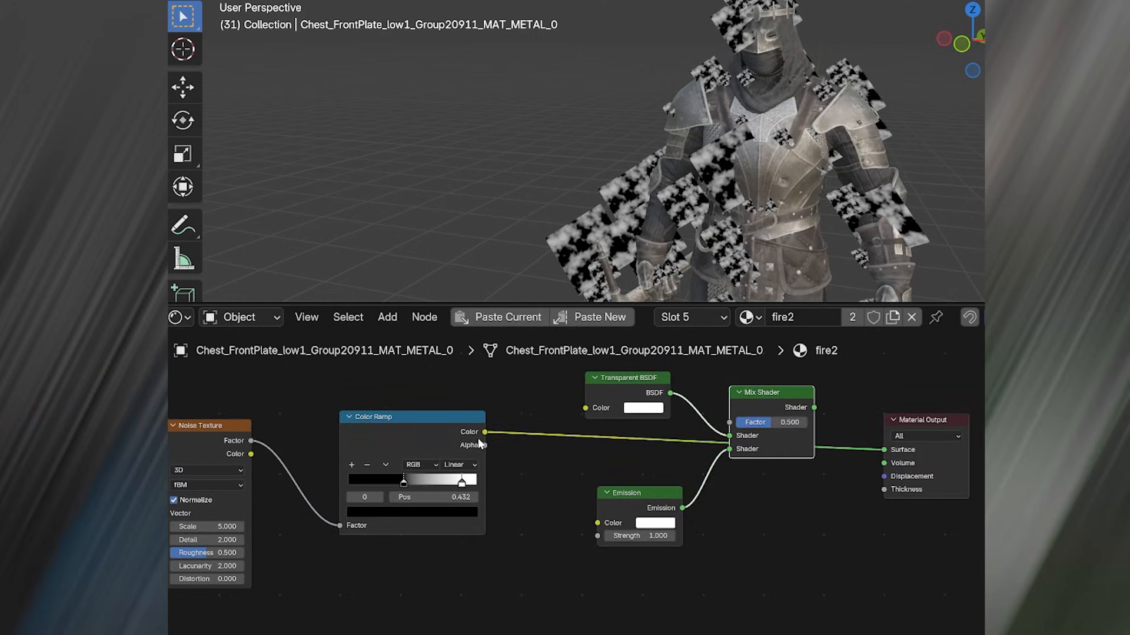
# - Drive the Mix Shader's Factor with the Color Ramp colour and connect the Mix Shader to the Material Output surface
pyautogui.moveTo(479, 444); pyautogui.dragTo(669, 439)
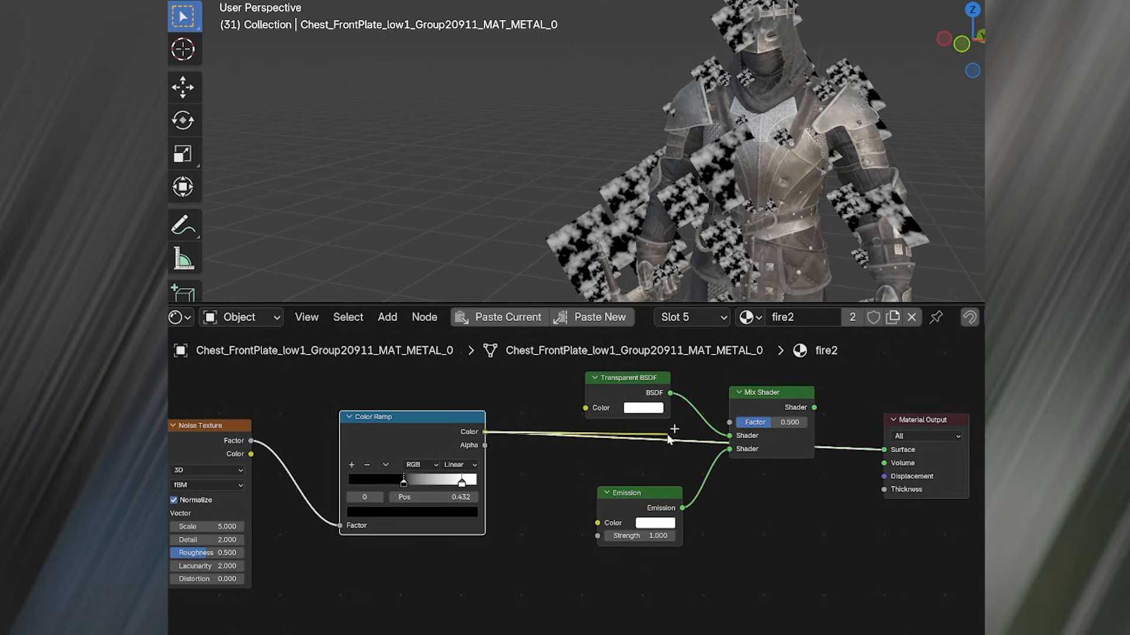
pyautogui.keyDown('ctrl'); pyautogui.keyDown('shift'); pyautogui.click(780, 408); pyautogui.keyUp('shift'); pyautogui.keyUp('ctrl')
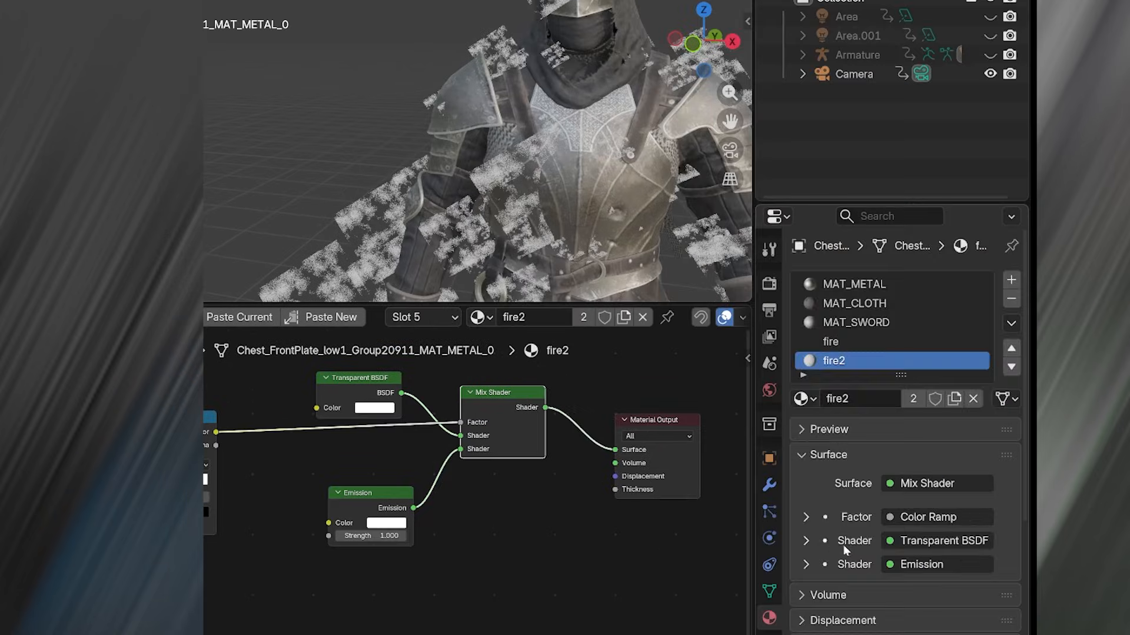
# - Set the fire2 material's render method to Blended
pyautogui.scroll(-10, 843, 545)
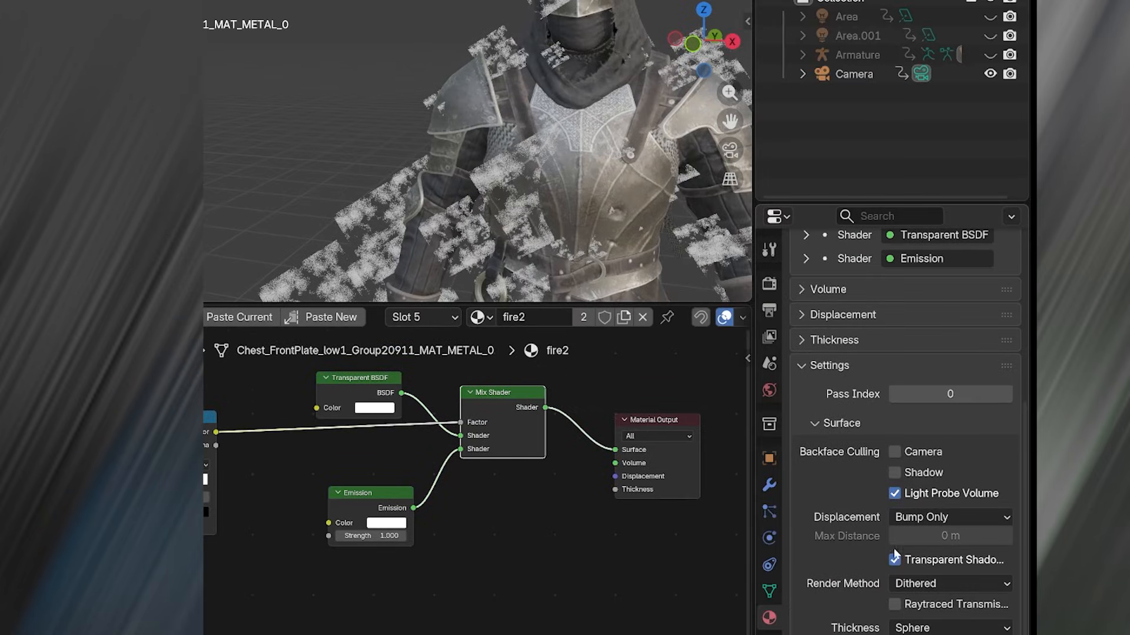
pyautogui.click(941, 578)
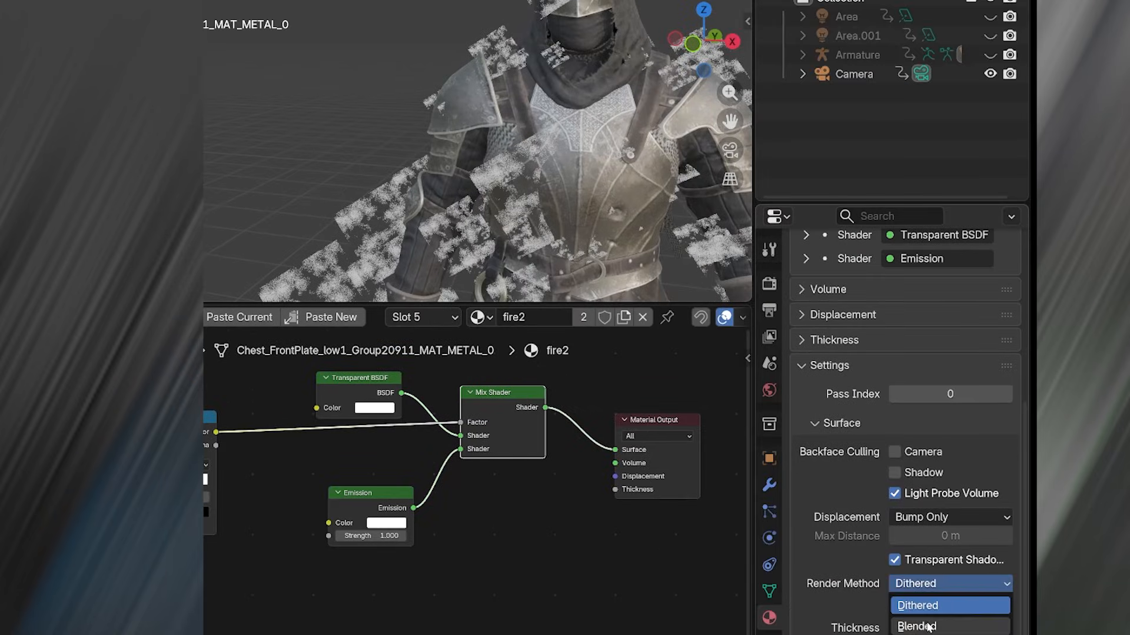
pyautogui.click(928, 627)
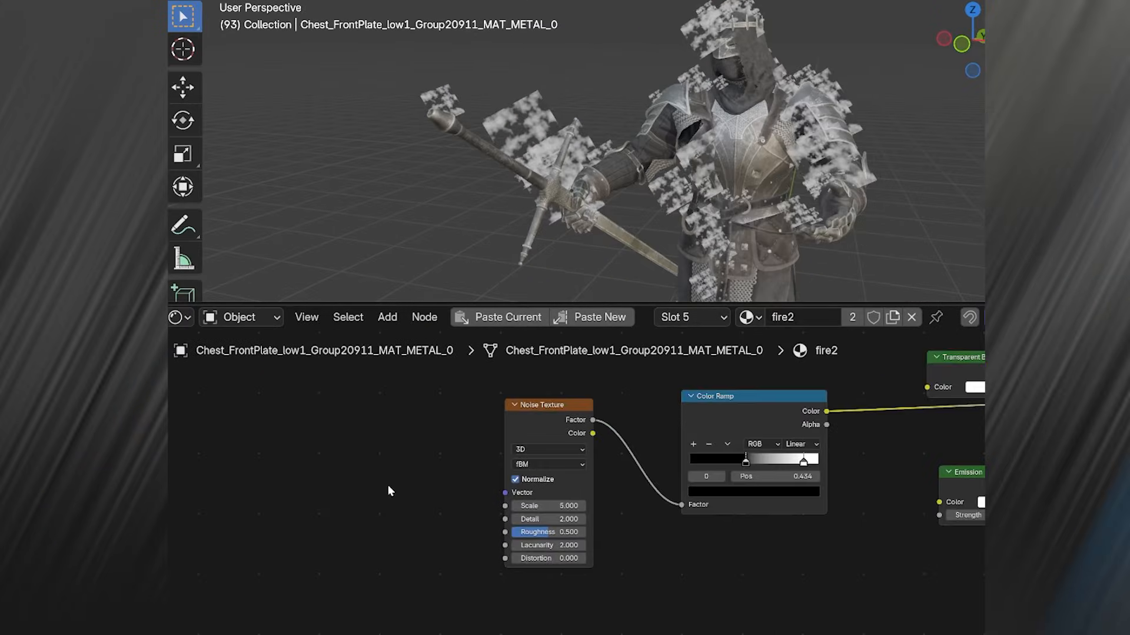
# - Add Texture Coordinate and Mapping nodes feeding the Noise Texture's Vector input
pyautogui.moveTo(387, 485); pyautogui.dragTo(448, 476, button='middle')
pyautogui.click(598, 423)
pyautogui.hotkey('ctrl', 't')
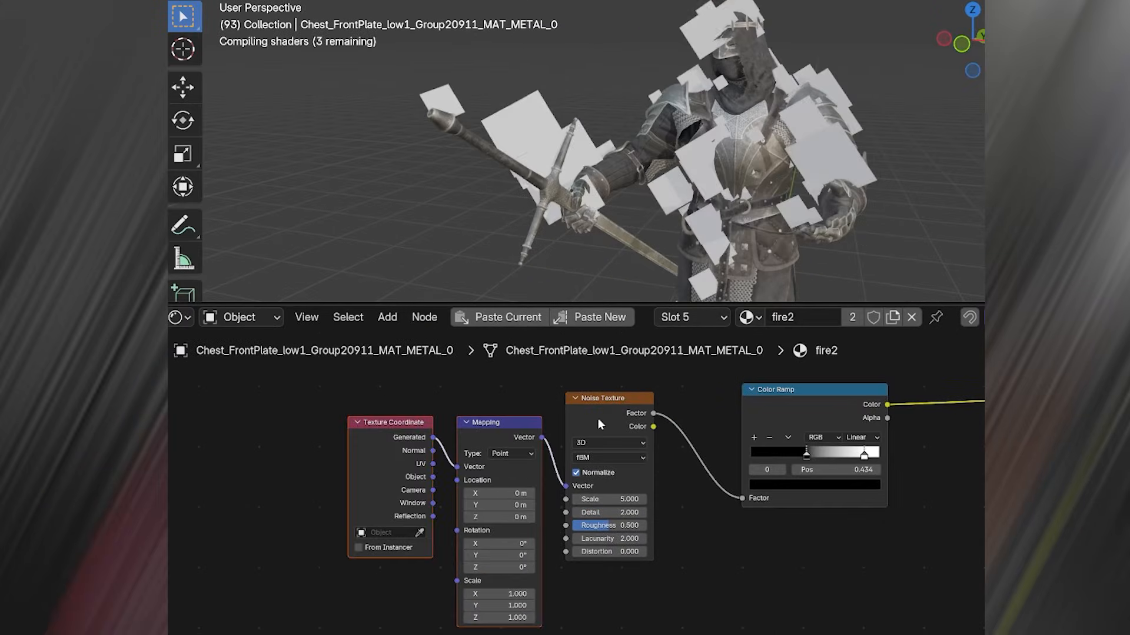
# - Add a Combine XYZ node, connect it to the Mapping node's Location, and try a Y value of 0.2 to shift the noise
pyautogui.hotkey('shift', 'a')
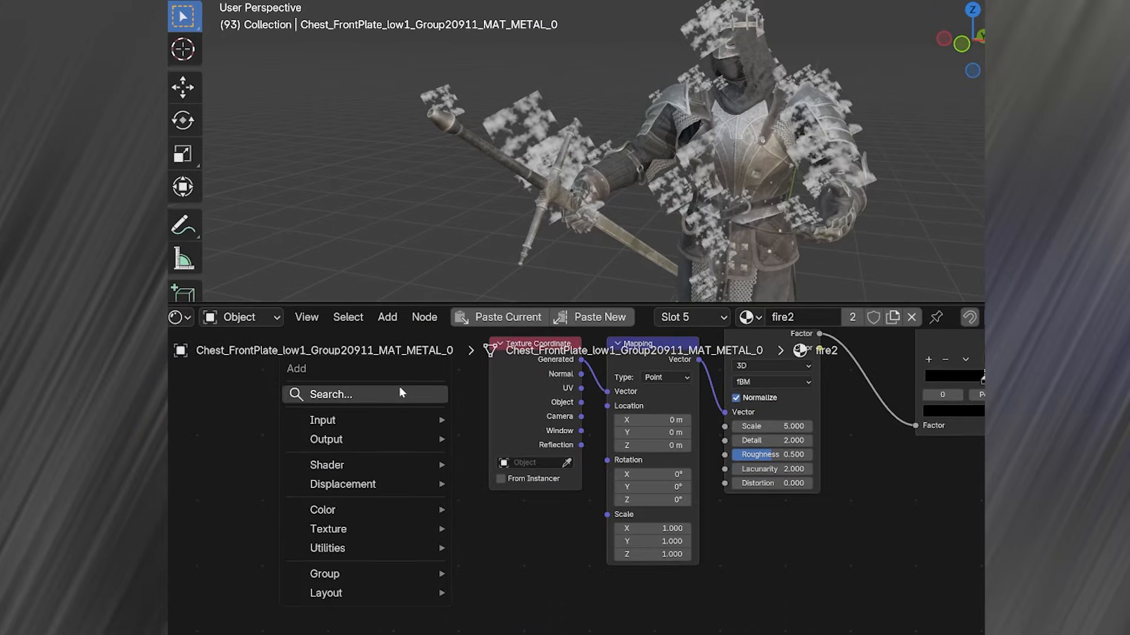
pyautogui.write('c')
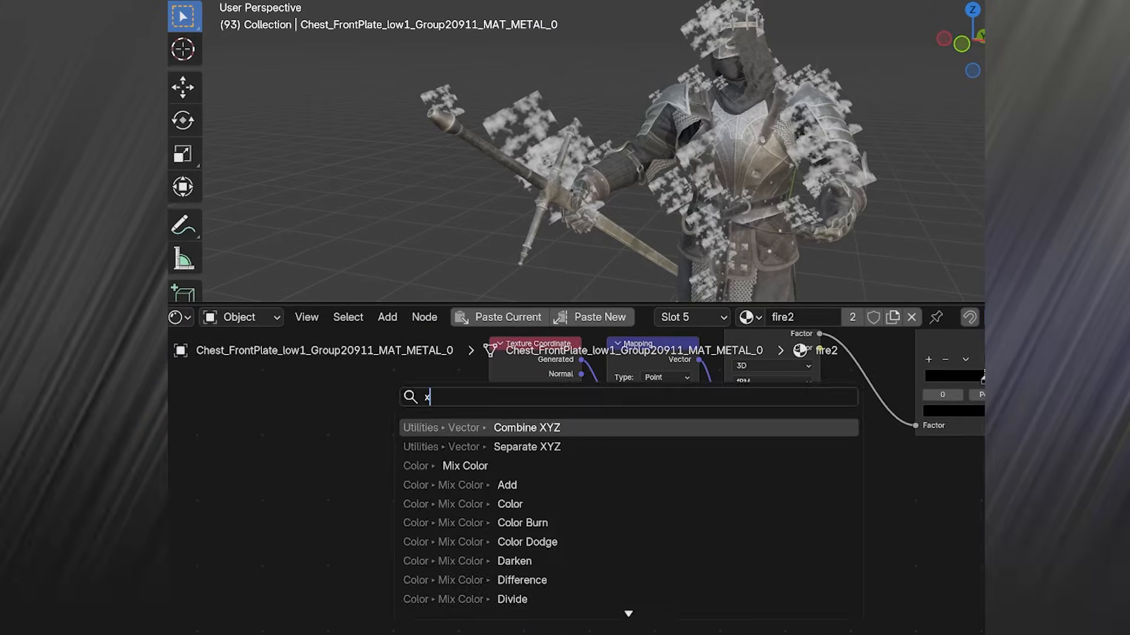
pyautogui.press('Return')
pyautogui.click(476, 505)
pyautogui.moveTo(587, 445); pyautogui.dragTo(607, 406)
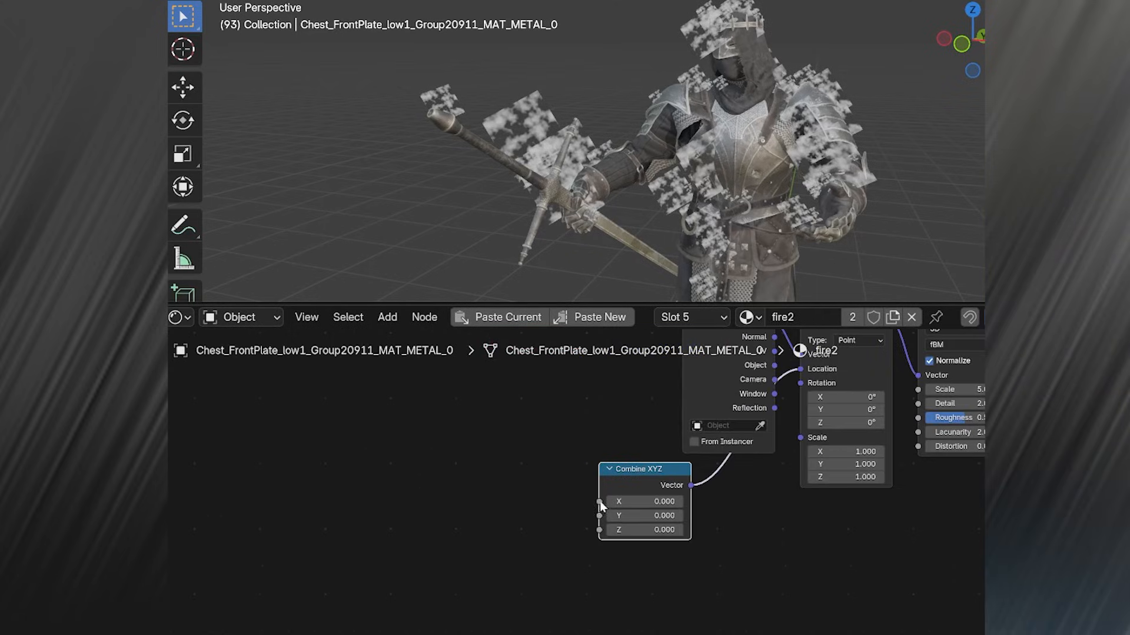
pyautogui.moveTo(647, 502); pyautogui.dragTo(677, 517)
# - Add a Value node driven by the current frame, connect it to Combine XYZ's Y input, and play the animation to check the noise movement
pyautogui.hotkey('shift', 'a')
pyautogui.click(441, 452)
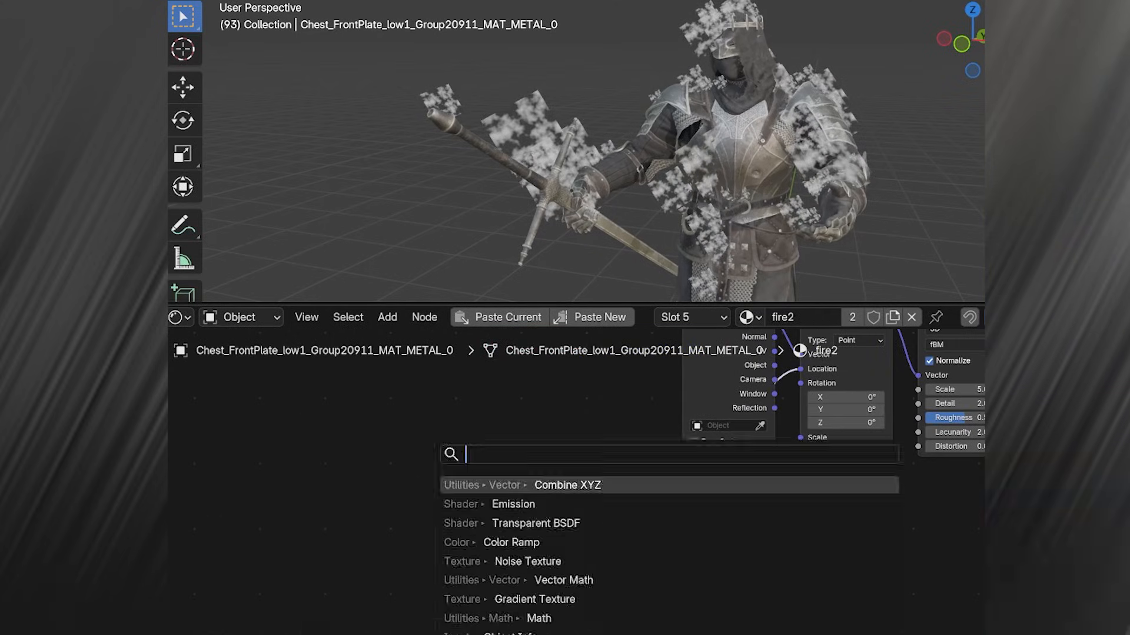
pyautogui.write('va')
pyautogui.press('Return')
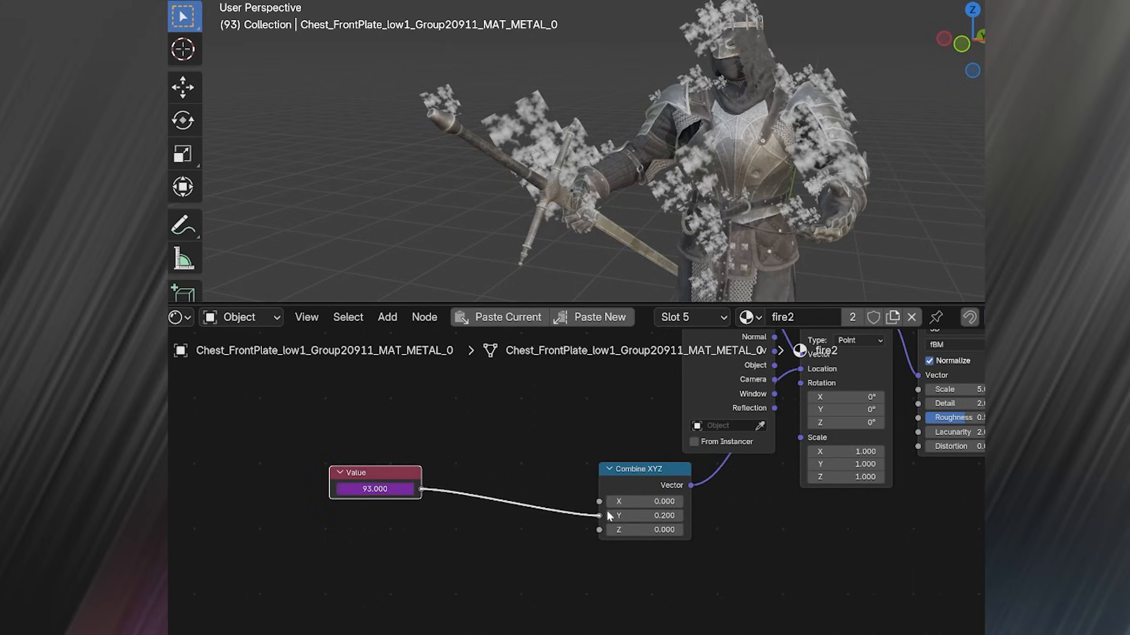
pyautogui.moveTo(607, 511); pyautogui.dragTo(606, 510)
pyautogui.press('space')
pyautogui.press('space')
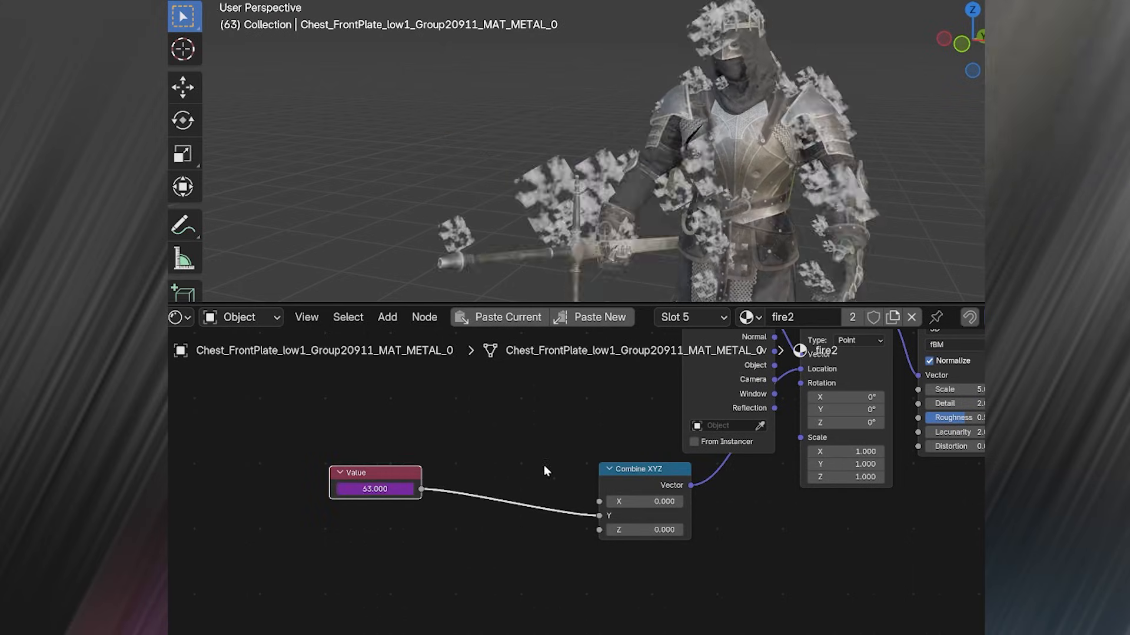
# - Insert a Math node set to Multiply by 0.1 between the Value and Combine XYZ nodes, and preview the slower movement
pyautogui.hotkey('shift', 'a')
pyautogui.click(454, 440)
pyautogui.write('mat')
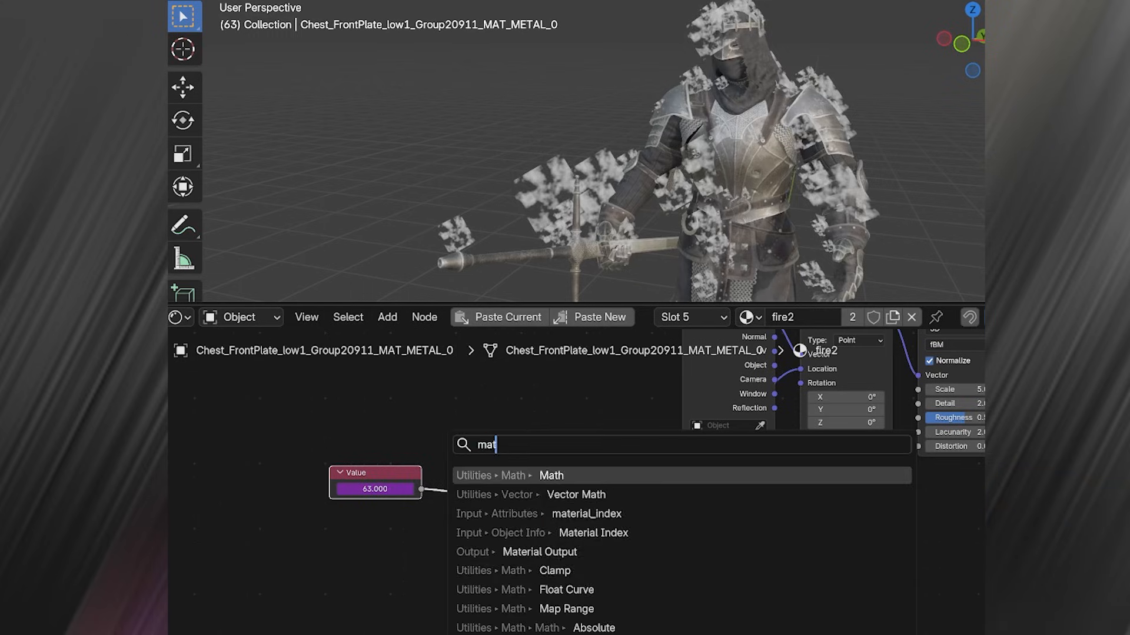
pyautogui.press('Return')
pyautogui.click(478, 474)
pyautogui.click(497, 505)
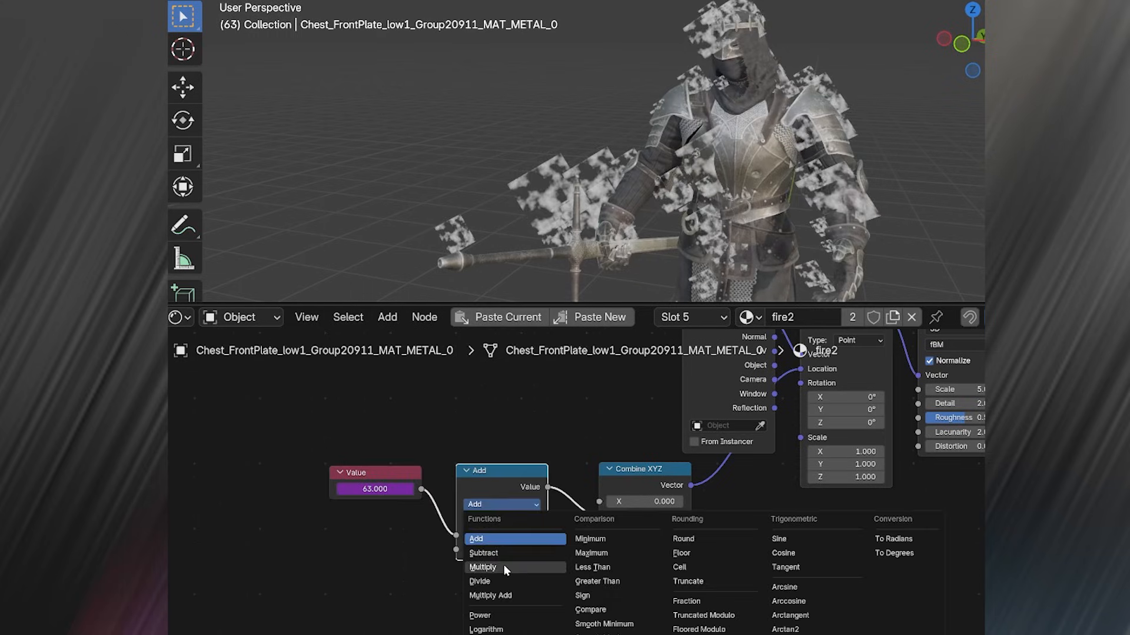
pyautogui.click(503, 567)
pyautogui.click(501, 549)
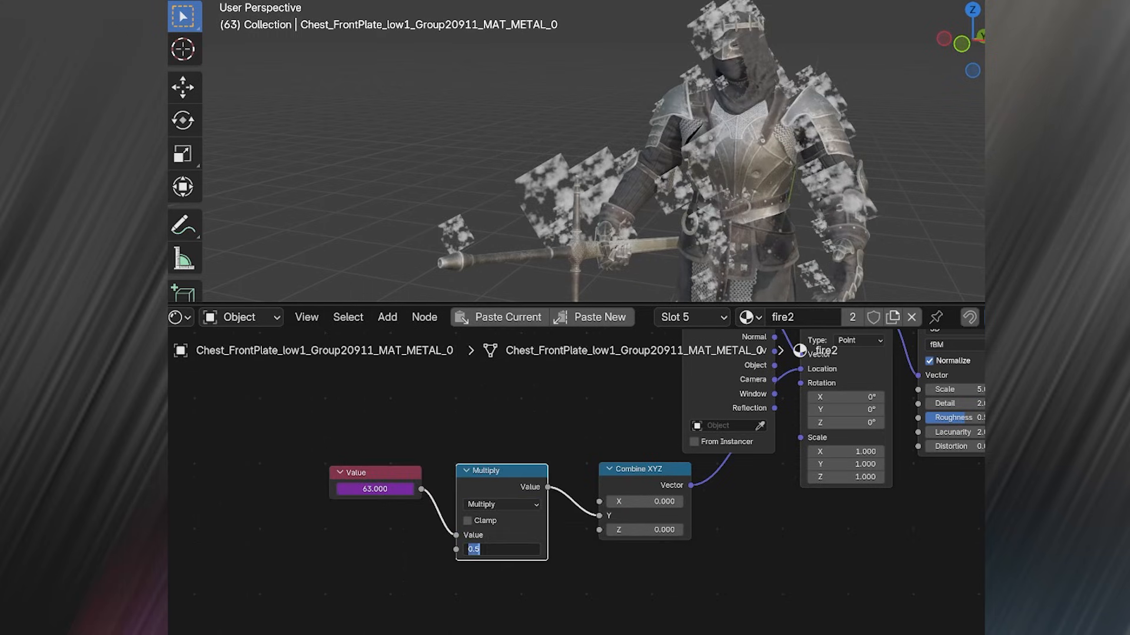
pyautogui.write('.1')
pyautogui.press('Return')
pyautogui.press('space')
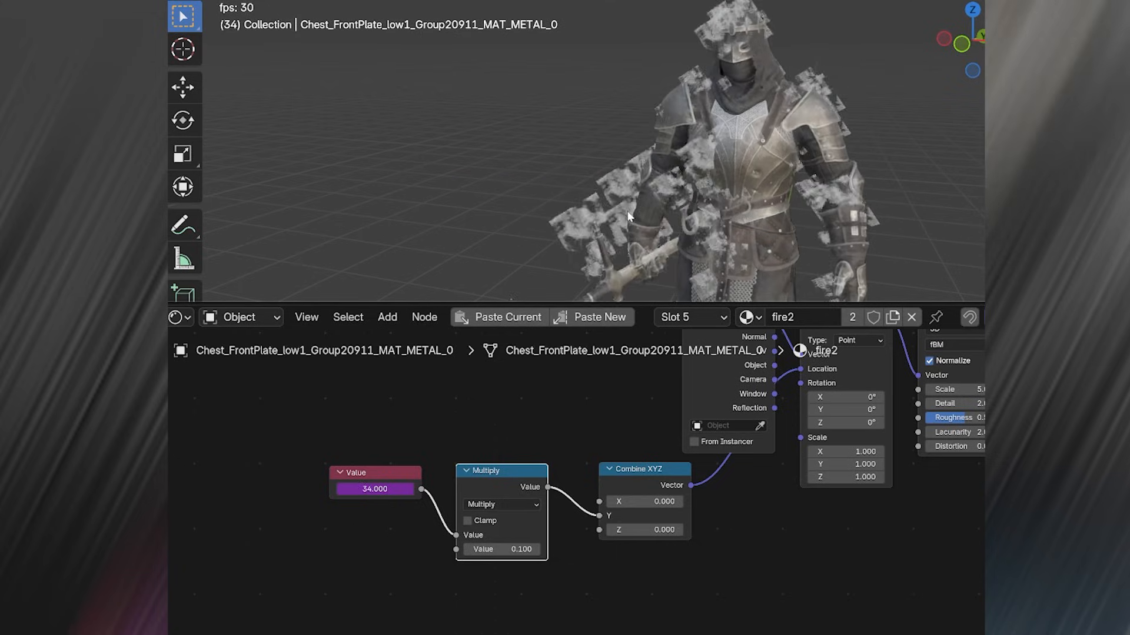
pyautogui.press('space')
# - Duplicate the Multiply node, insert the copy right after the Value node with a factor of -1, and preview the reversed movement
pyautogui.hotkey('shift', 'd')
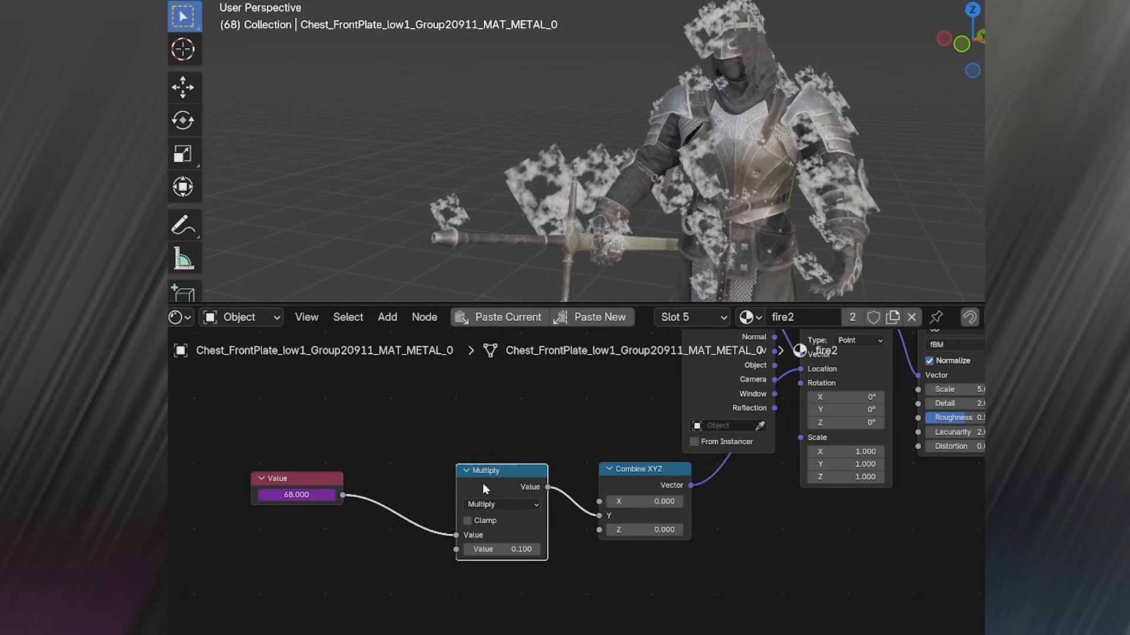
pyautogui.click(441, 515)
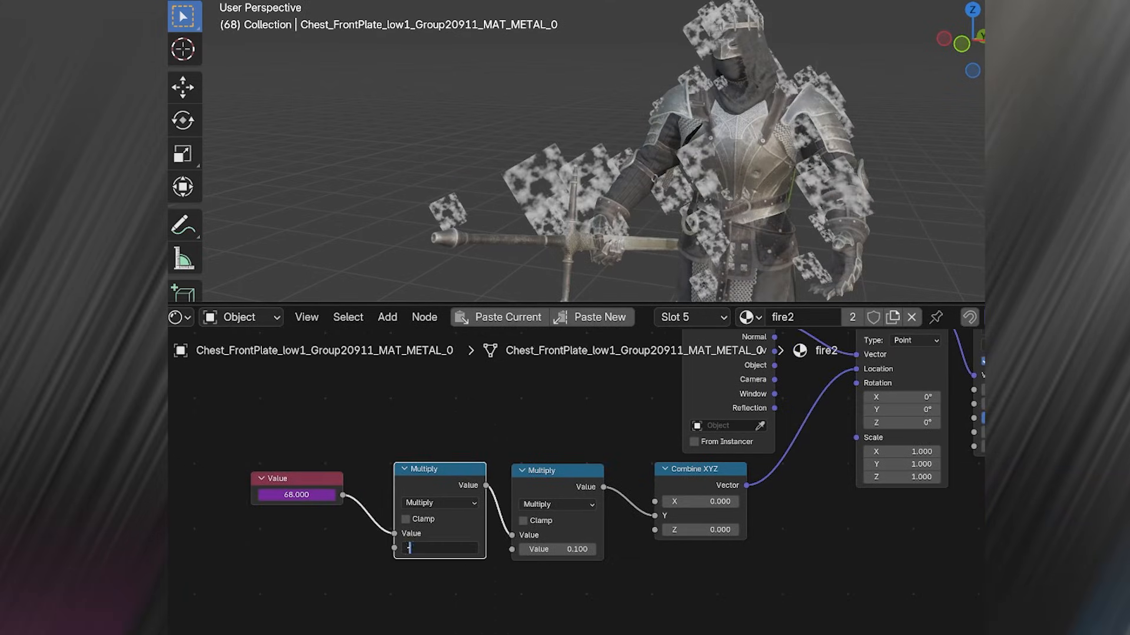
pyautogui.write('-1')
pyautogui.press('Return')
pyautogui.press('space')
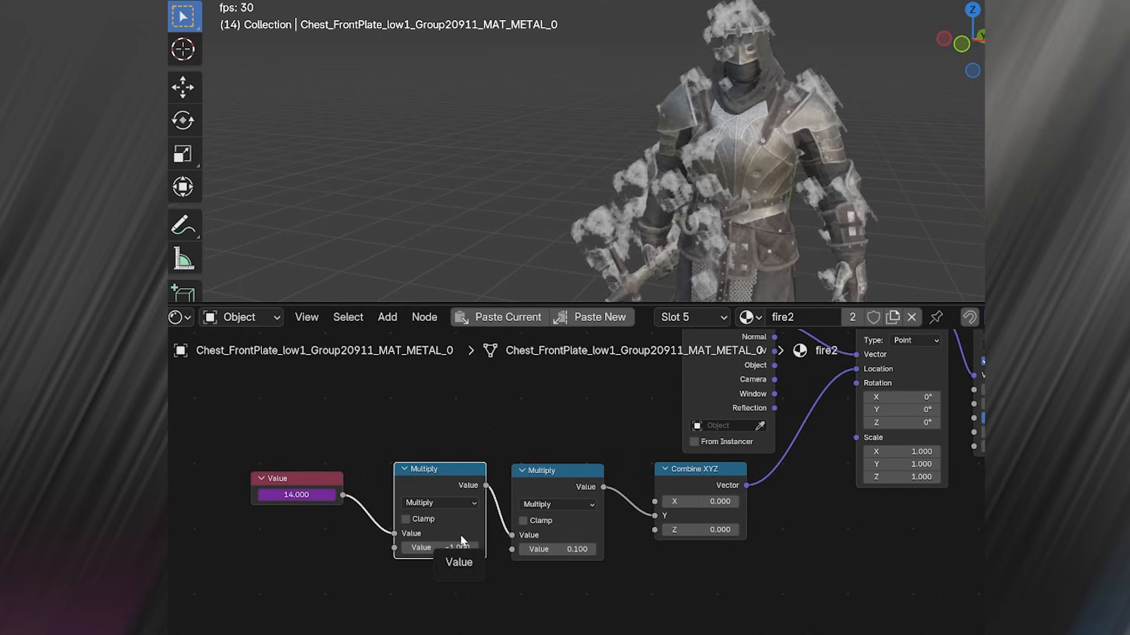
pyautogui.press('space')
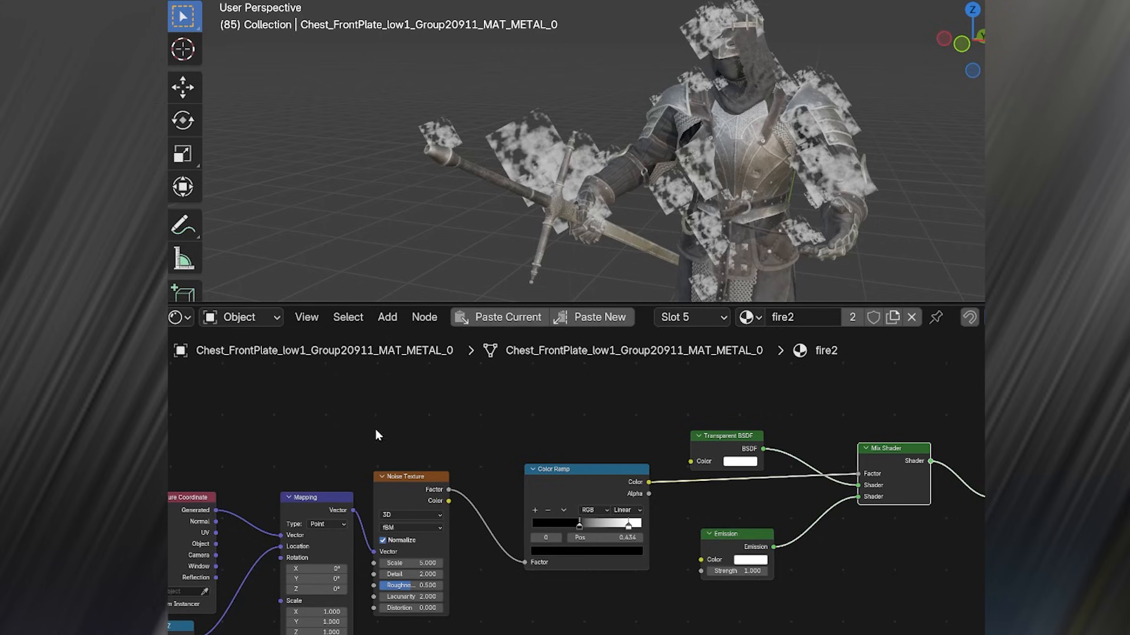
# - In the geometry node tree, insert a Store Named Attribute node on the link into Instance on Points' Instance input
pyautogui.click(180, 317)
pyautogui.click(232, 361)
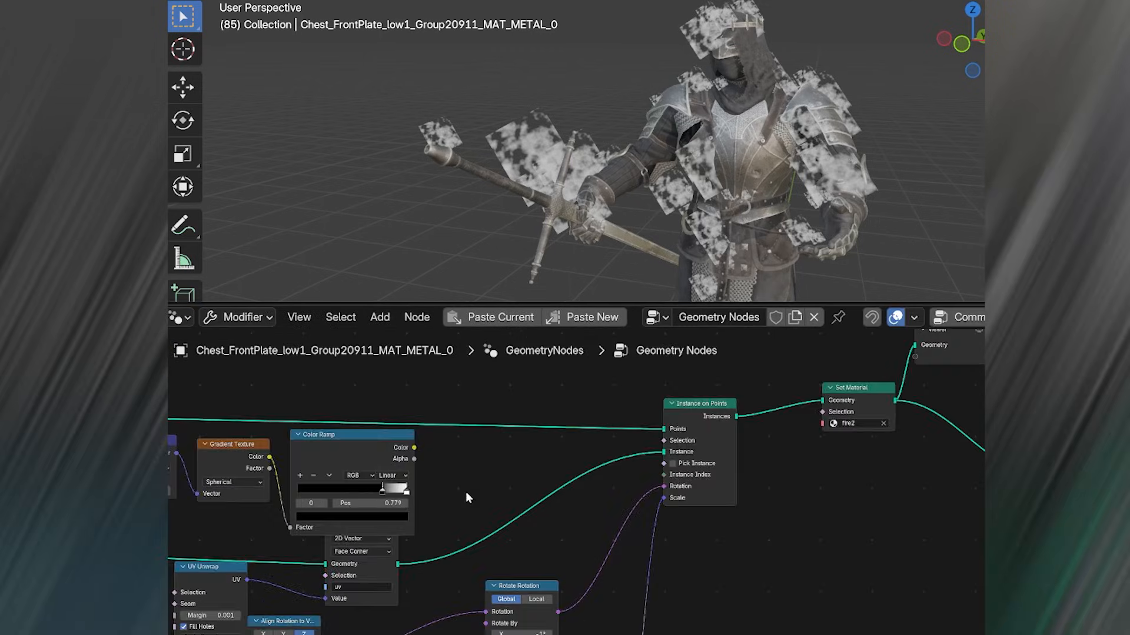
pyautogui.moveTo(467, 497); pyautogui.dragTo(478, 495, button='middle')
pyautogui.click(386, 444)
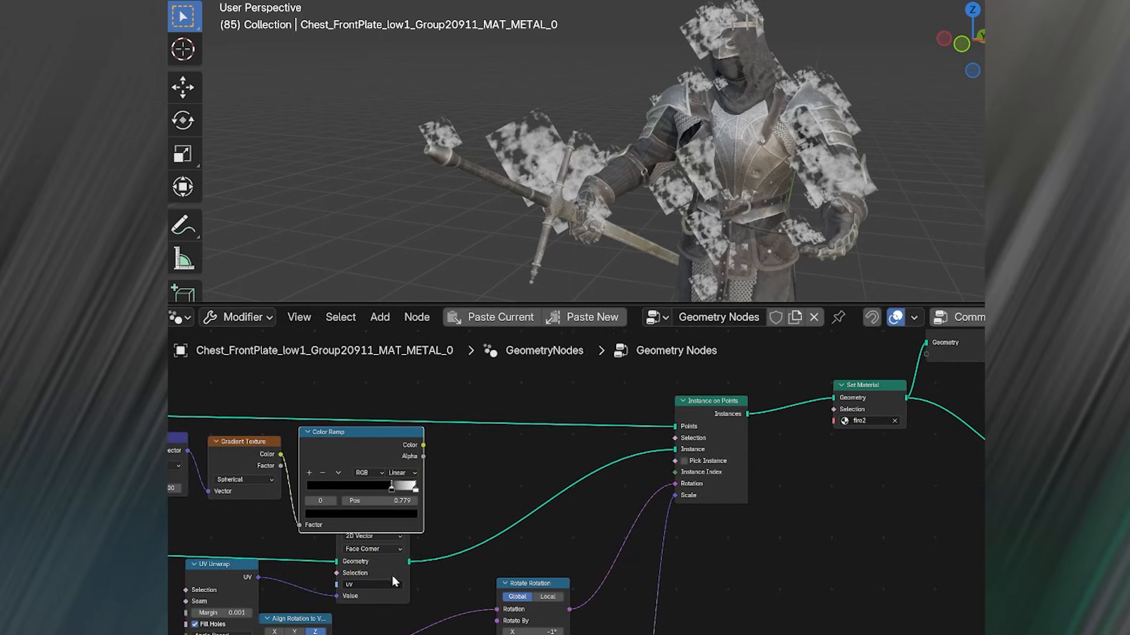
pyautogui.hotkey('shift', 'a')
pyautogui.click(482, 346)
pyautogui.write('st')
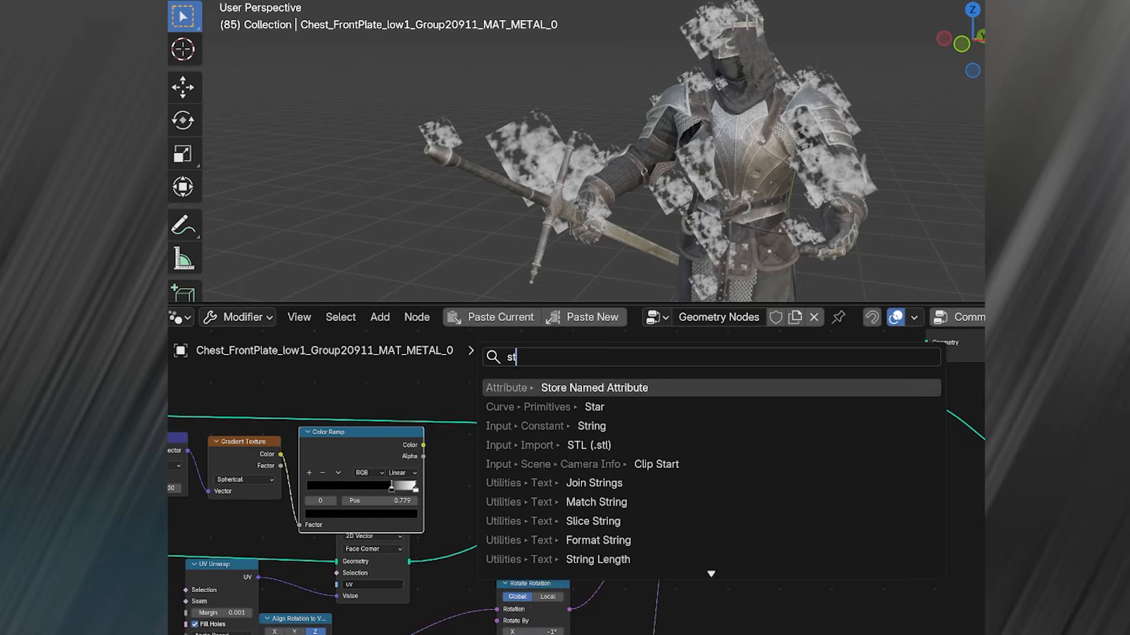
pyautogui.press('Return')
pyautogui.click(536, 470)
# - Name the stored attribute grad, preview the gradient's Color Ramp, and connect its colour to the attribute's Value
pyautogui.click(568, 531)
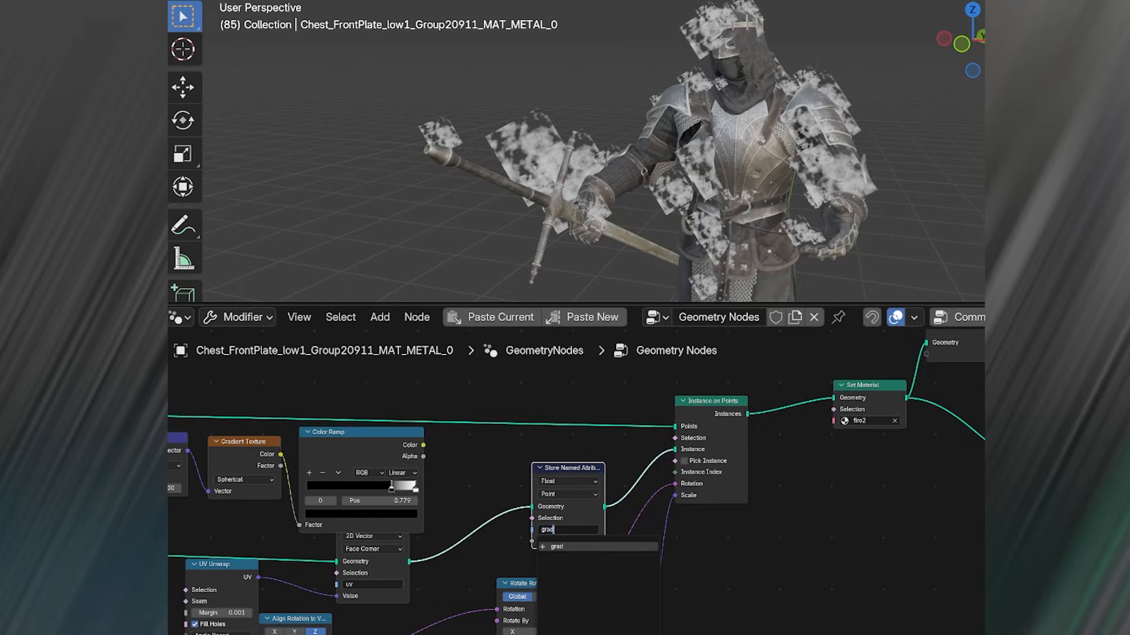
pyautogui.press('Return')
pyautogui.keyDown('ctrl'); pyautogui.keyDown('shift'); pyautogui.click(387, 442); pyautogui.keyUp('shift'); pyautogui.keyUp('ctrl')
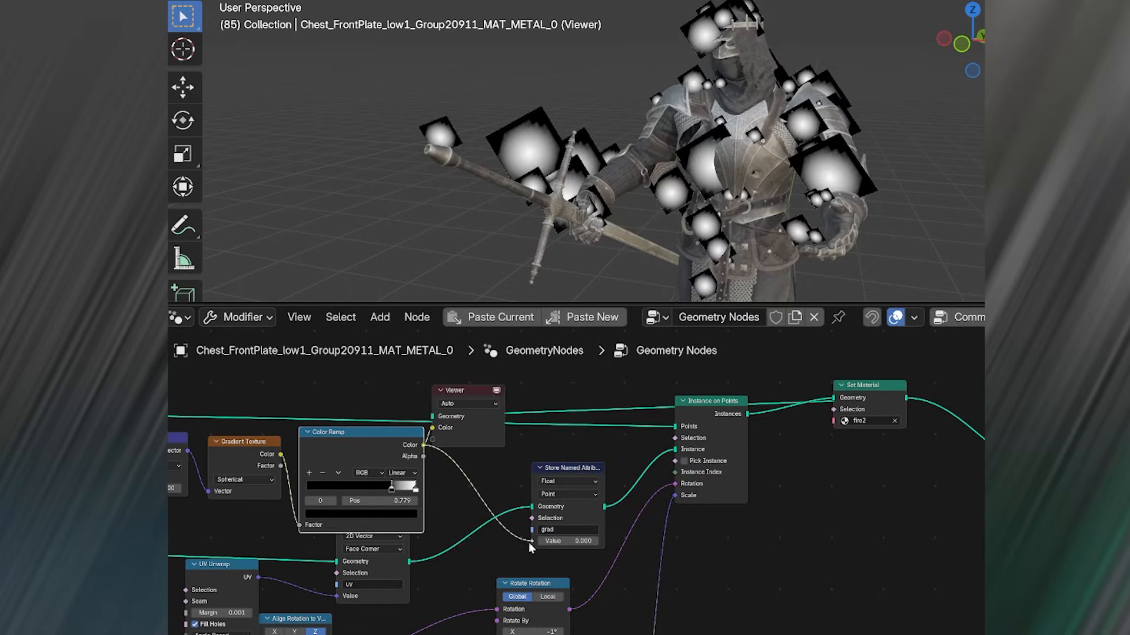
# - In the fire2 shader, add an Attribute node reading grad and preview its colour on the instances
pyautogui.click(180, 317)
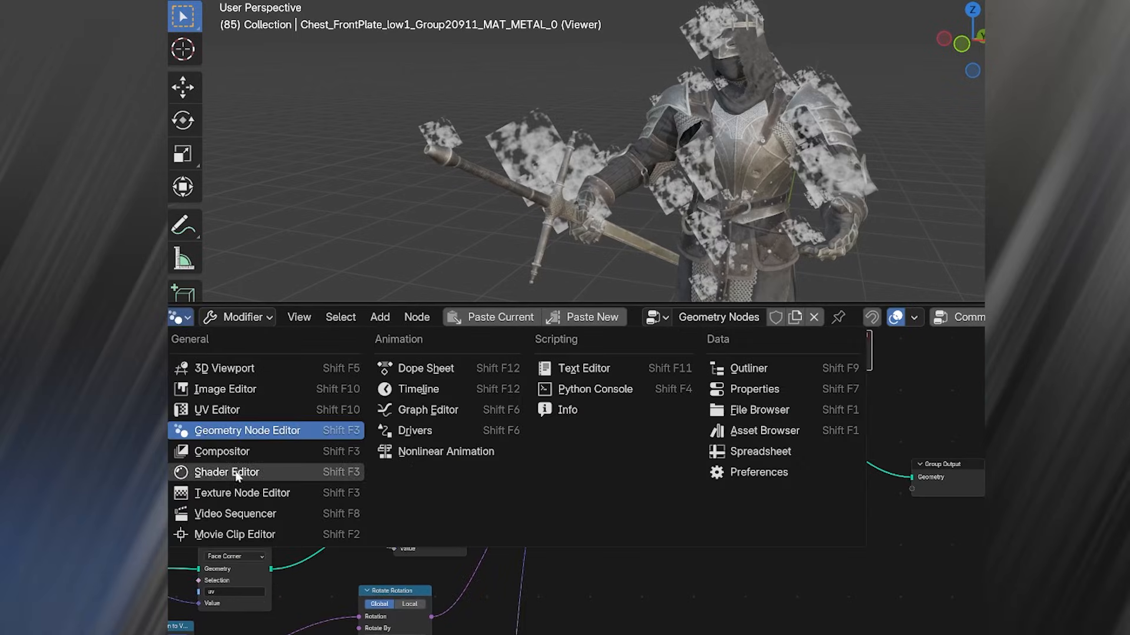
pyautogui.click(215, 454)
pyautogui.moveTo(346, 429); pyautogui.dragTo(449, 469, button='middle')
pyautogui.hotkey('shift', 'a')
pyautogui.write('att')
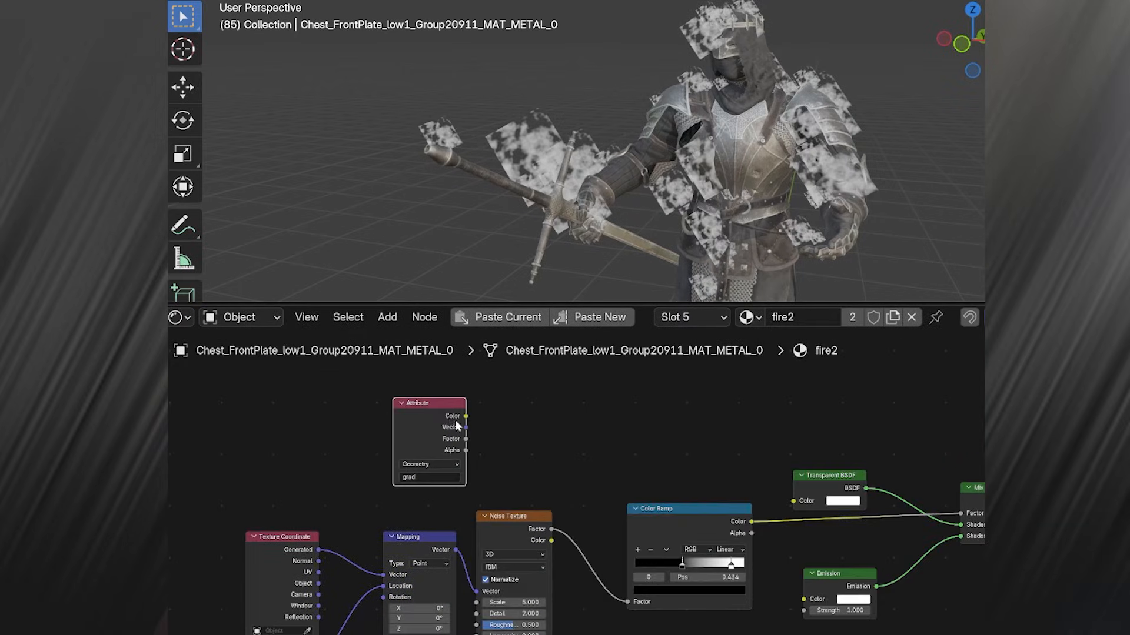
pyautogui.keyDown('ctrl'); pyautogui.keyDown('shift'); pyautogui.click(451, 421); pyautogui.keyUp('shift'); pyautogui.keyUp('ctrl')
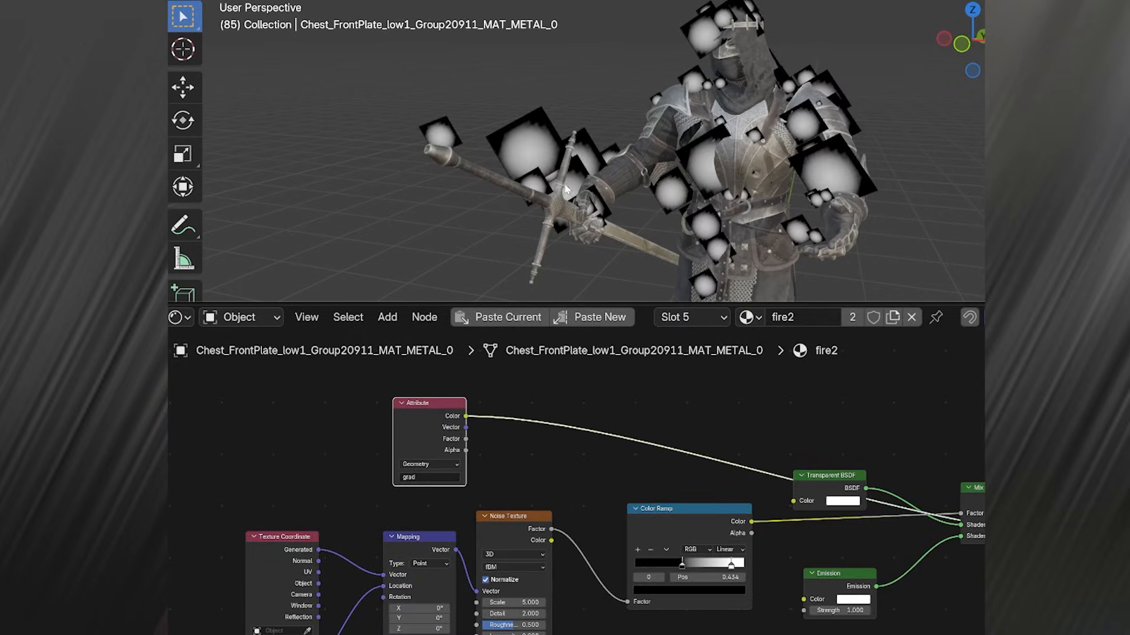
# - Add a Mix Color node with the grad attribute colour in A and the noise Color Ramp colour in B
pyautogui.moveTo(663, 489); pyautogui.dragTo(635, 461, button='middle')
pyautogui.hotkey('shift', 'a')
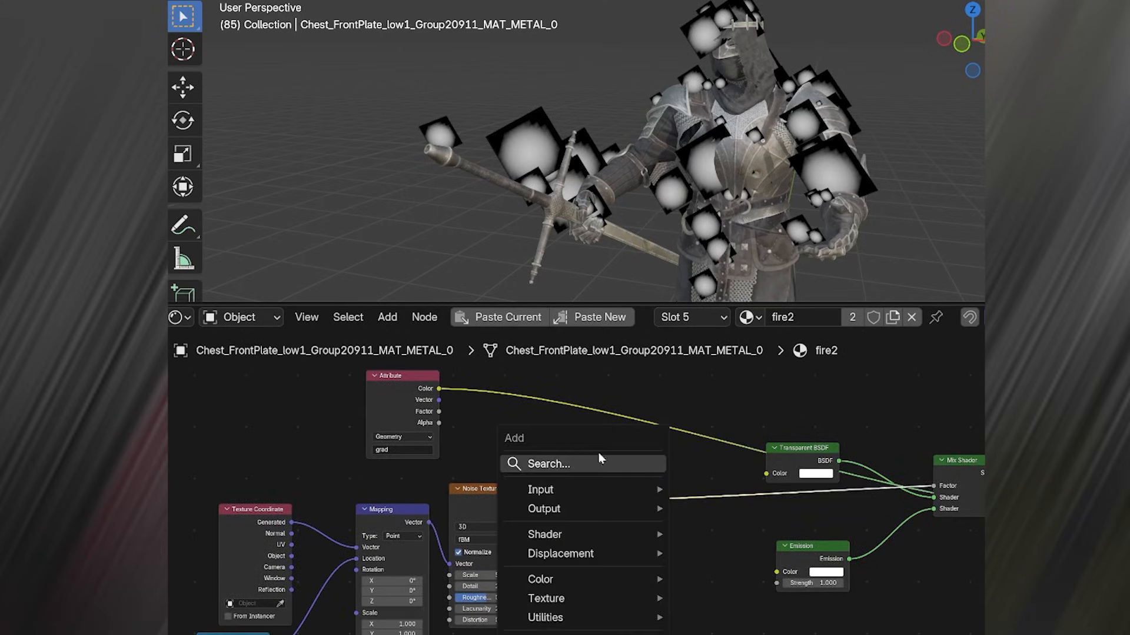
pyautogui.click(598, 455)
pyautogui.write('mix')
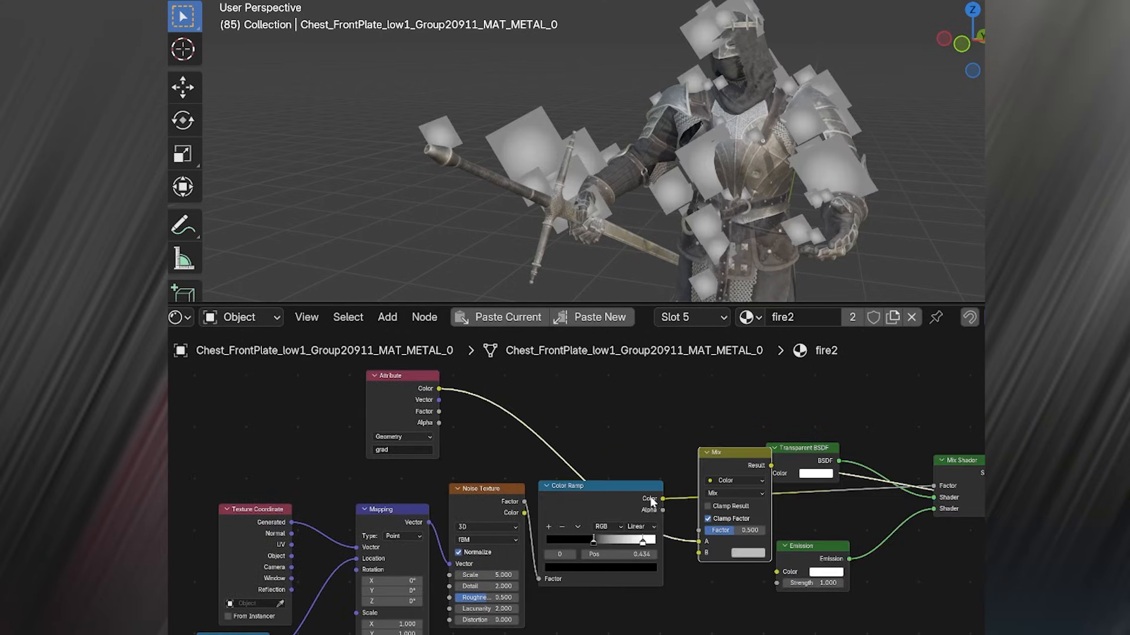
pyautogui.moveTo(698, 572); pyautogui.dragTo(699, 553)
pyautogui.moveTo(733, 469); pyautogui.dragTo(719, 400)
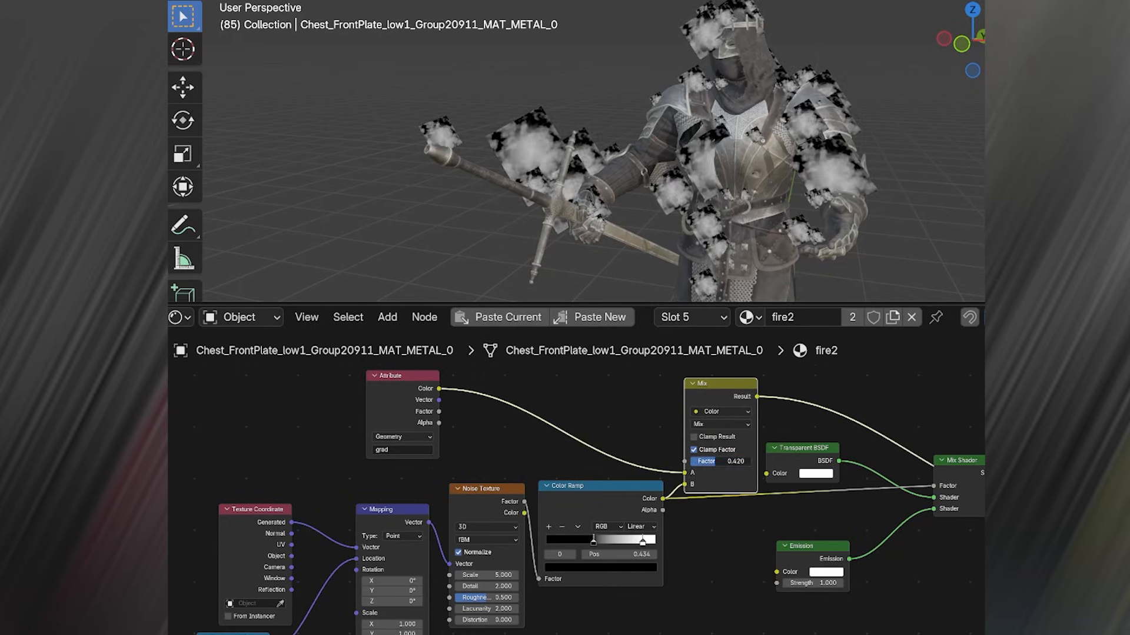
# - Set the Mix node to Multiply with factor 1, drive the Mix Shader's Factor with its result, and reconnect the Mix Shader to the output
pyautogui.click(724, 424)
pyautogui.click(714, 479)
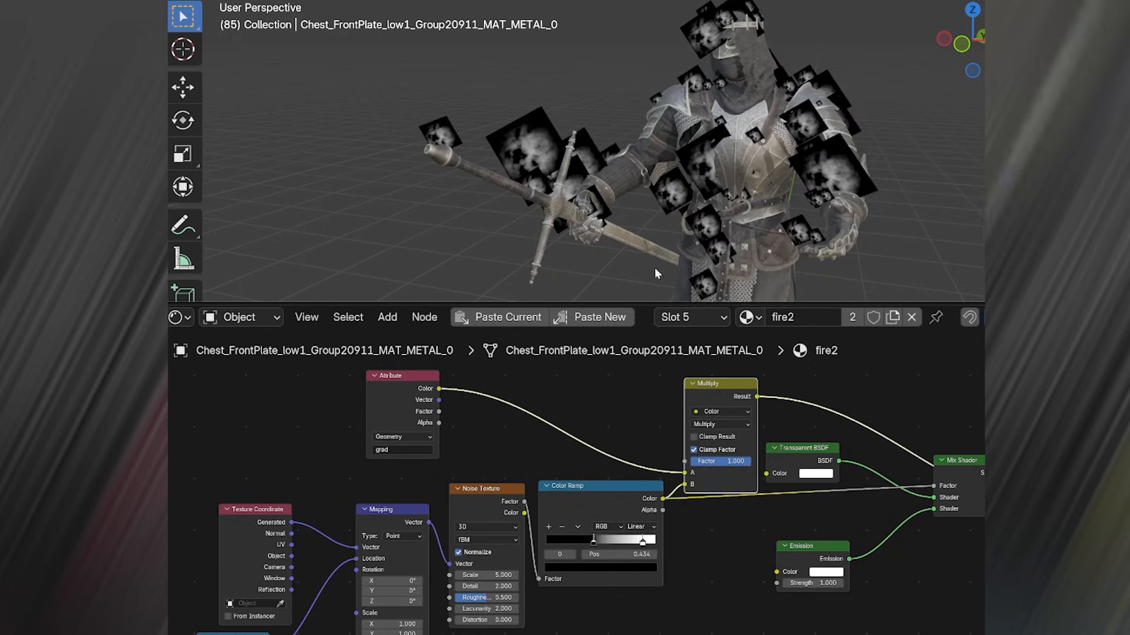
pyautogui.moveTo(805, 488); pyautogui.dragTo(744, 489, button='middle')
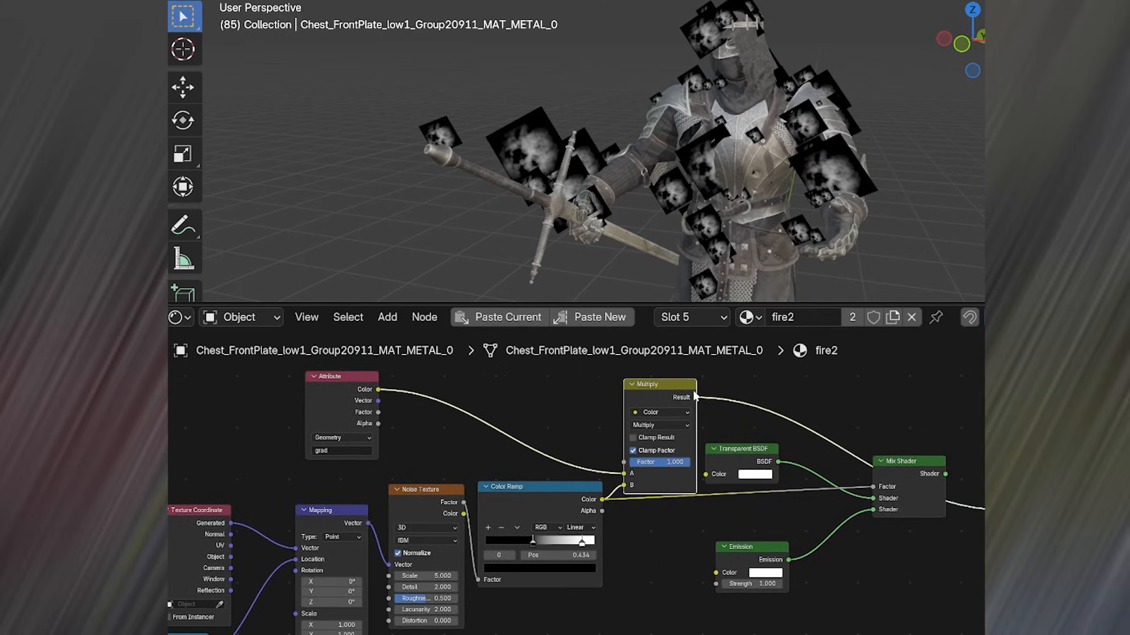
pyautogui.keyDown('ctrl'); pyautogui.keyDown('shift'); pyautogui.click(928, 466); pyautogui.keyUp('shift'); pyautogui.keyUp('ctrl')
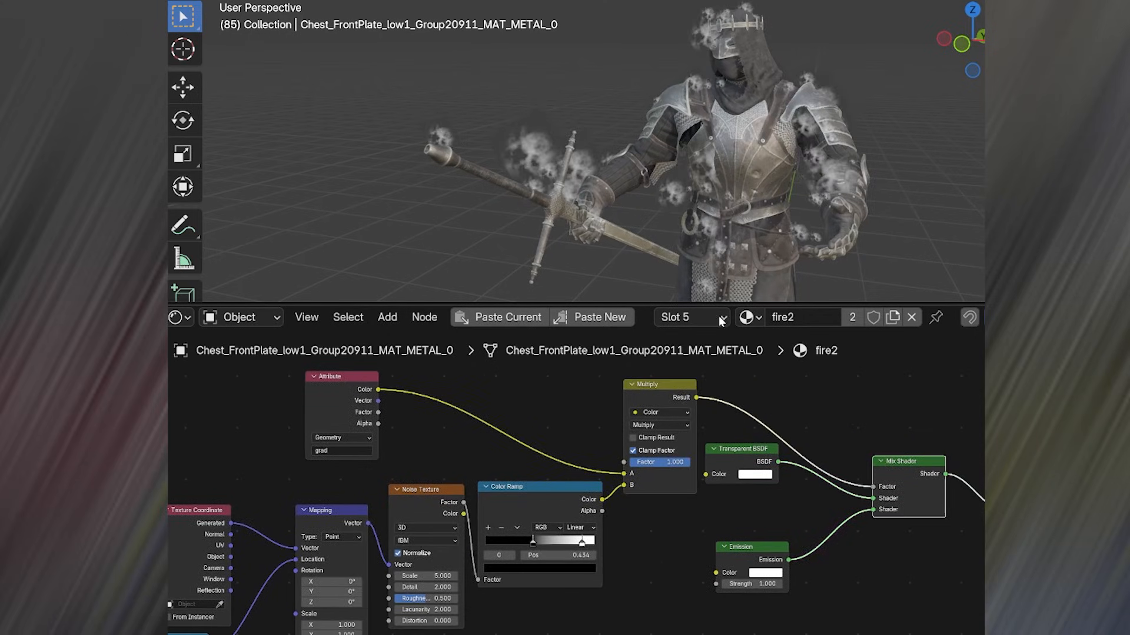
# - Raise the Noise Texture's Distortion to 1.7 and play the animation to check the fire movement
pyautogui.press('space')
pyautogui.click(803, 167)
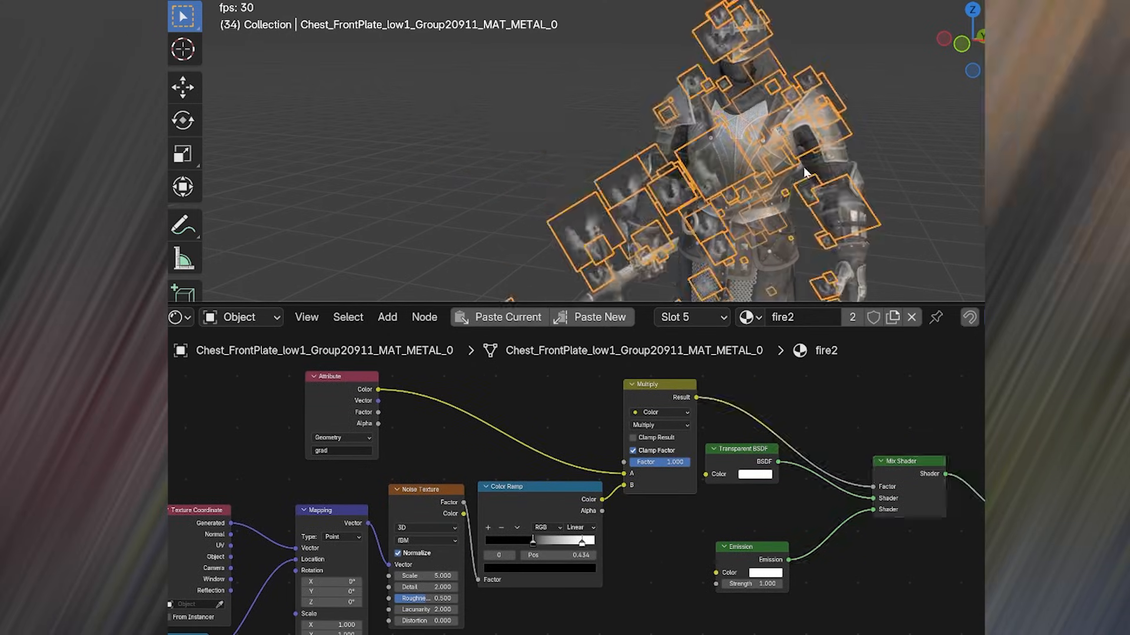
pyautogui.press('space')
pyautogui.scroll(2, 481, 586)
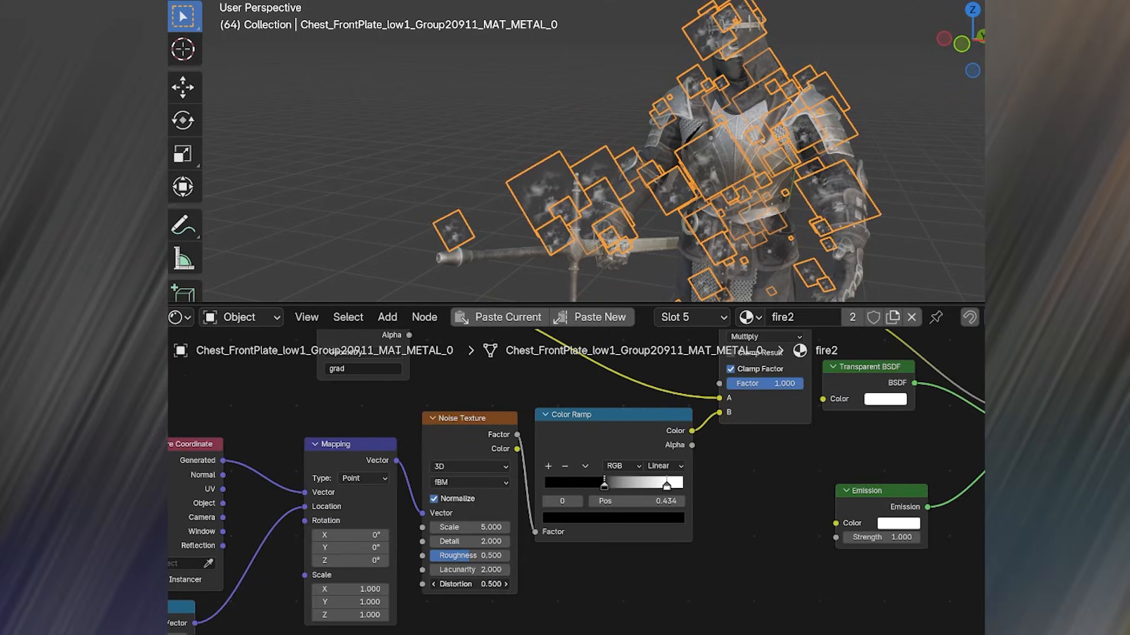
pyautogui.press('space')
pyautogui.hotkey('alt', 'a')
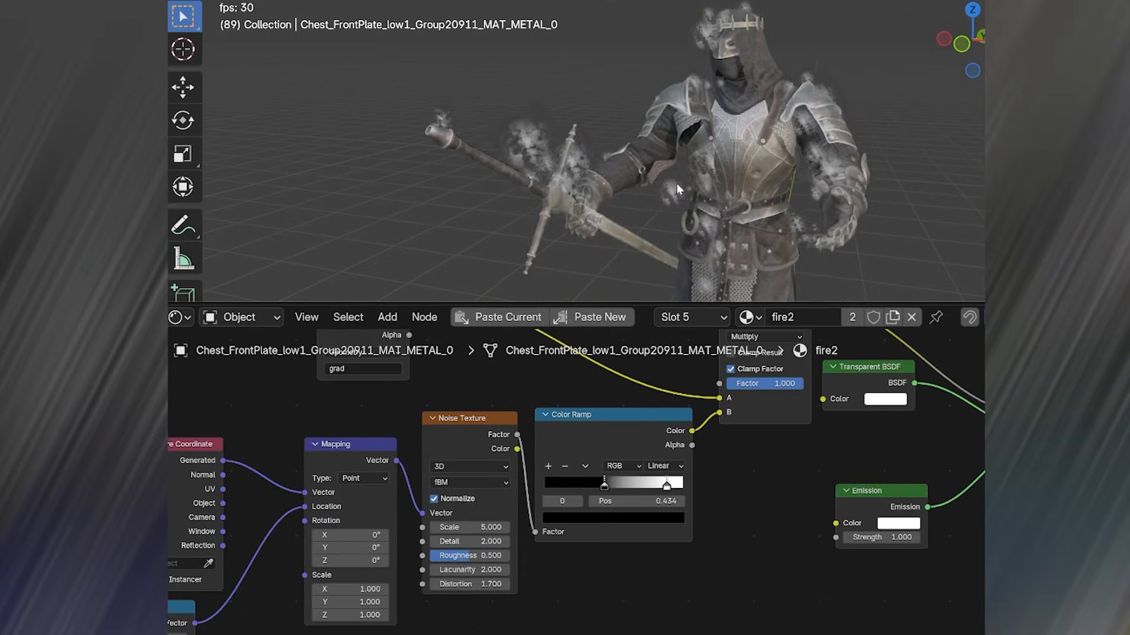
# - Duplicate the Color Ramp, feed it the Noise Texture's Factor, and connect its Color output to the Emission node's Color
pyautogui.press('space')
pyautogui.moveTo(499, 539); pyautogui.dragTo(738, 478, button='middle')
pyautogui.scroll(2, 591, 488)
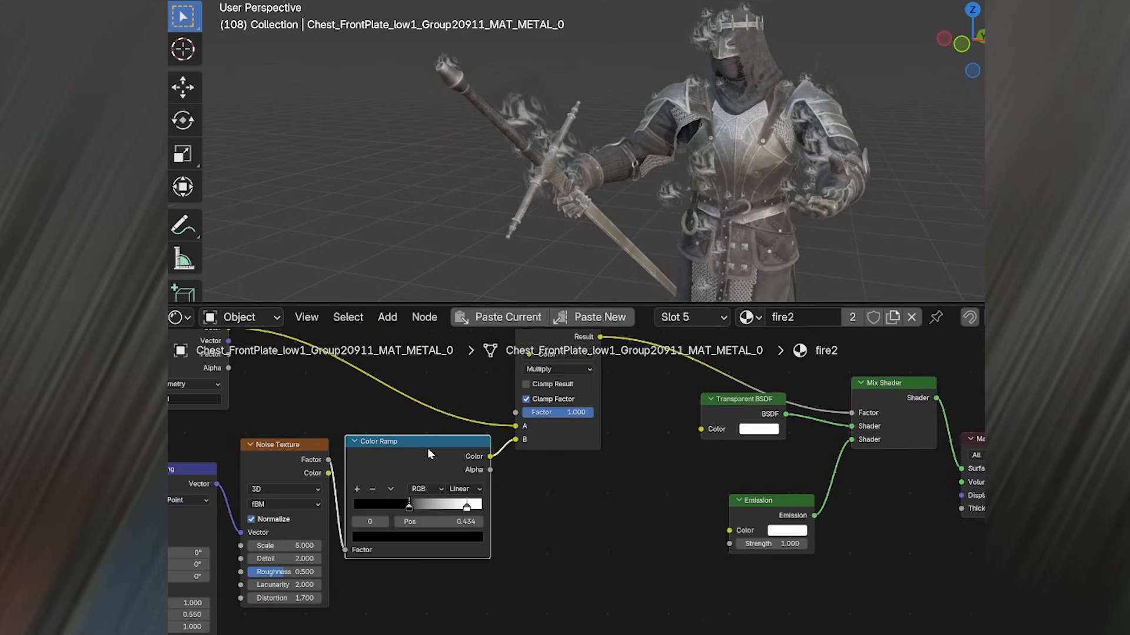
pyautogui.hotkey('shift', 'd')
pyautogui.click(611, 476)
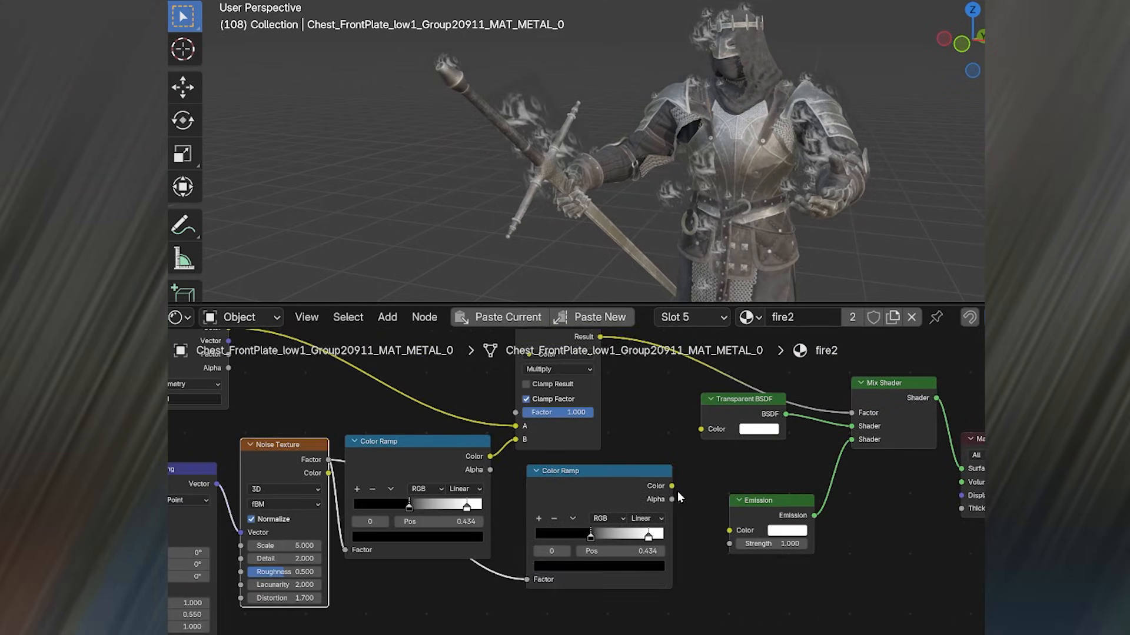
pyautogui.moveTo(728, 534); pyautogui.dragTo(730, 530)
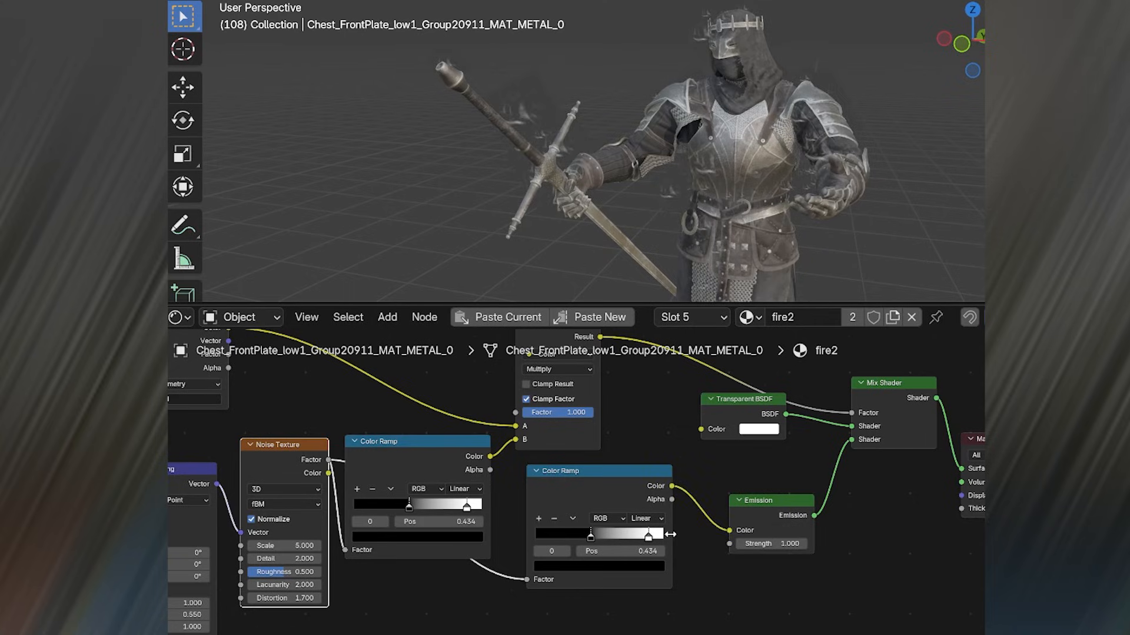
# - Give the duplicated Color Ramp a black, red, yellow-orange and white gradient, and raise the Emission Strength to 7.200
pyautogui.click(539, 519)
pyautogui.moveTo(592, 536)
pyautogui.mouseDown()
pyautogui.moveTo(559, 537)
pyautogui.moveTo(612, 536)
pyautogui.mouseUp()
pyautogui.click(568, 566)
pyautogui.click(572, 447)
pyautogui.click(613, 566)
pyautogui.click(552, 436)
pyautogui.moveTo(642, 394); pyautogui.dragTo(642, 356)
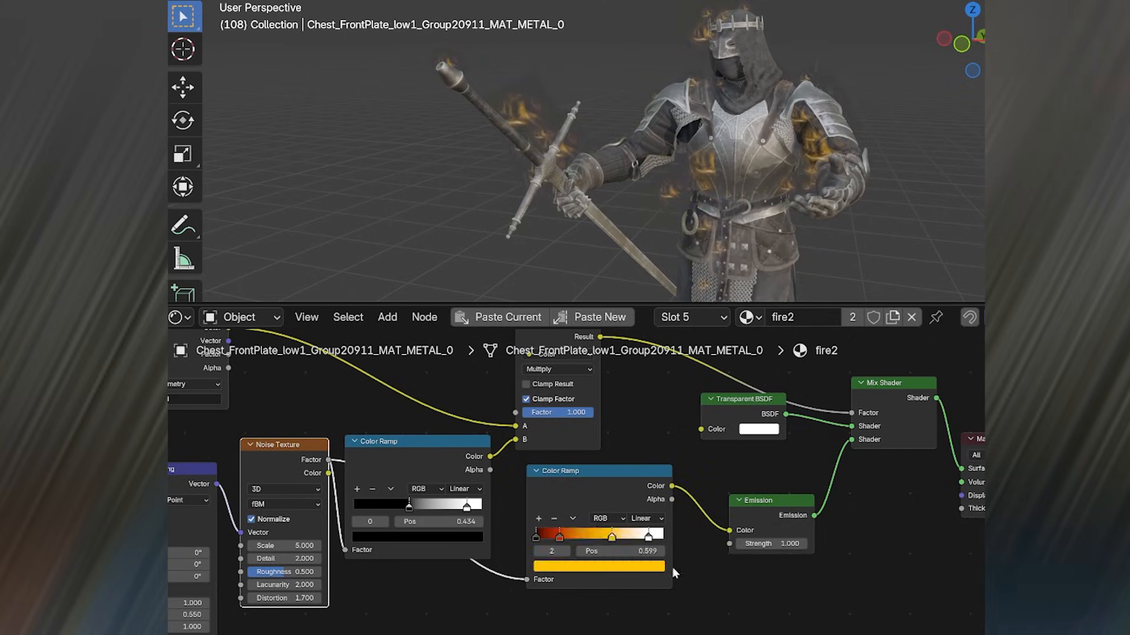
pyautogui.moveTo(771, 543); pyautogui.dragTo(792, 564)
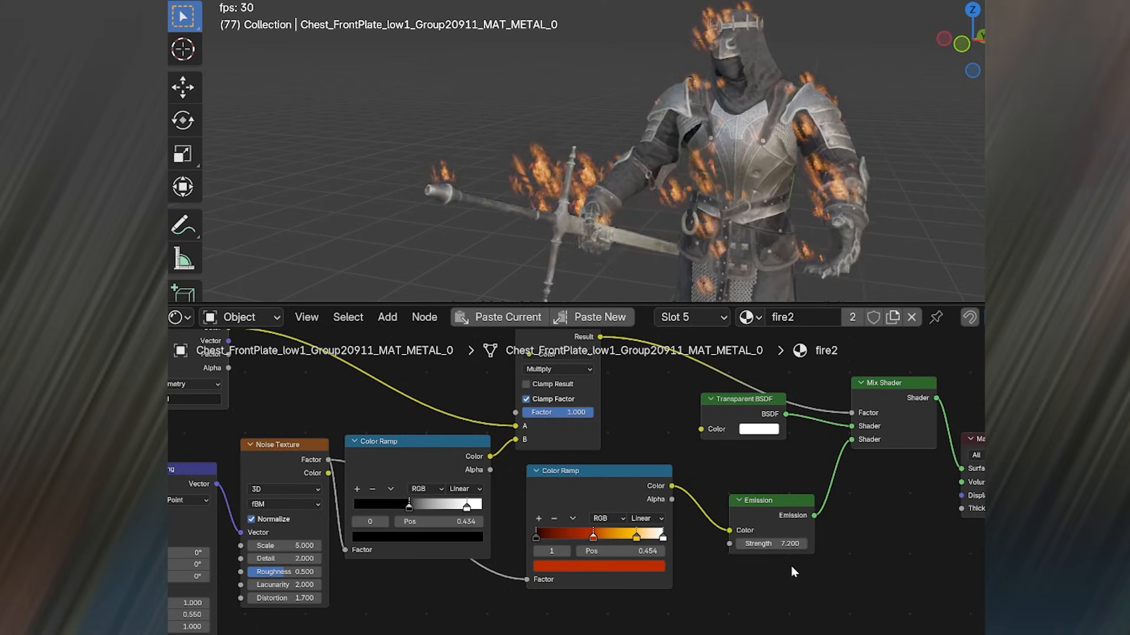
# - In the geometry nodes, raise the Multiply value after the noise Color Ramp to 3.900 and play the animation to check the flames
pyautogui.click(180, 317)
pyautogui.click(263, 432)
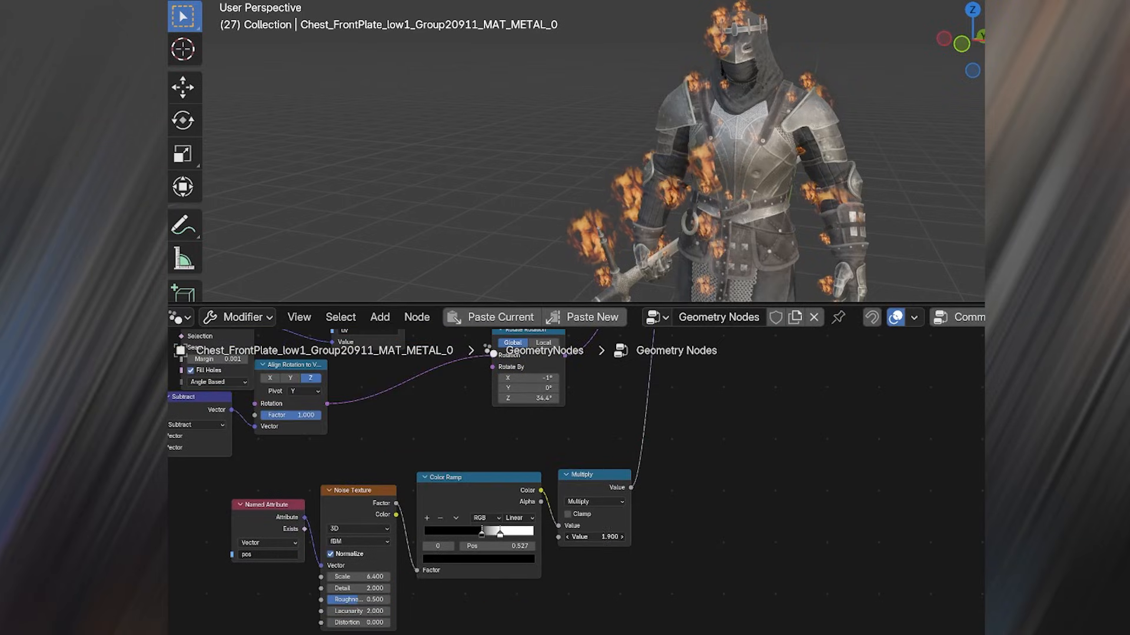
pyautogui.moveTo(603, 537); pyautogui.dragTo(628, 537)
pyautogui.press('space')
pyautogui.scroll(-3, 786, 186)
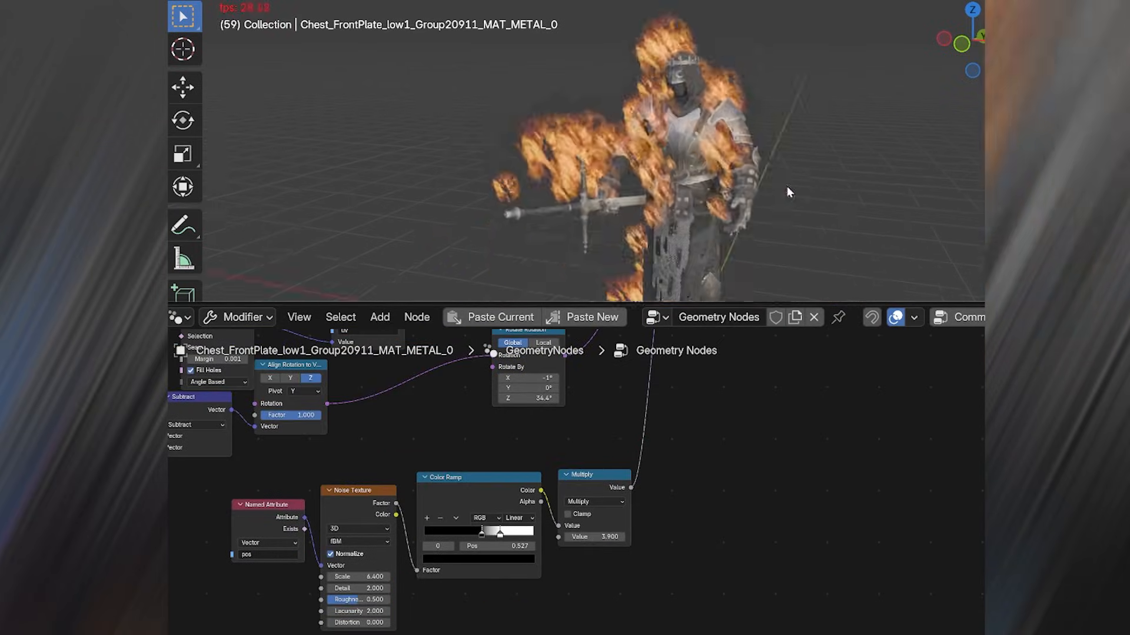
pyautogui.moveTo(956, 156); pyautogui.dragTo(718, 199, button='middle')
pyautogui.scroll(3, 718, 199)
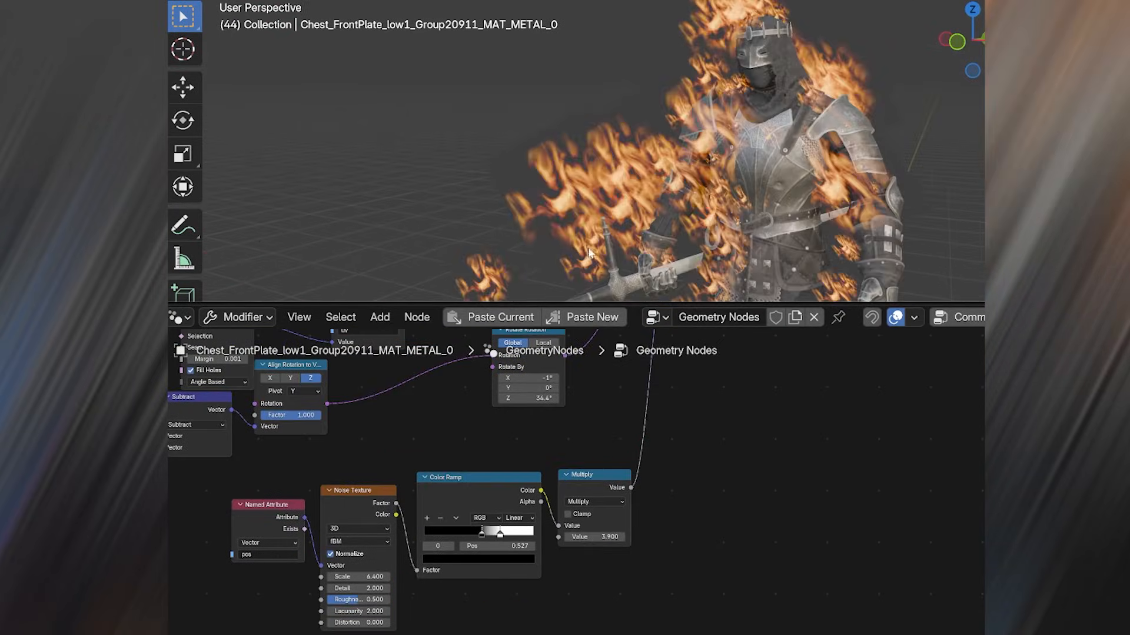
# - Return to the fire2 shader and set the Combine XYZ node's X to 0.870 to test shifting the noise sideways
pyautogui.click(181, 317)
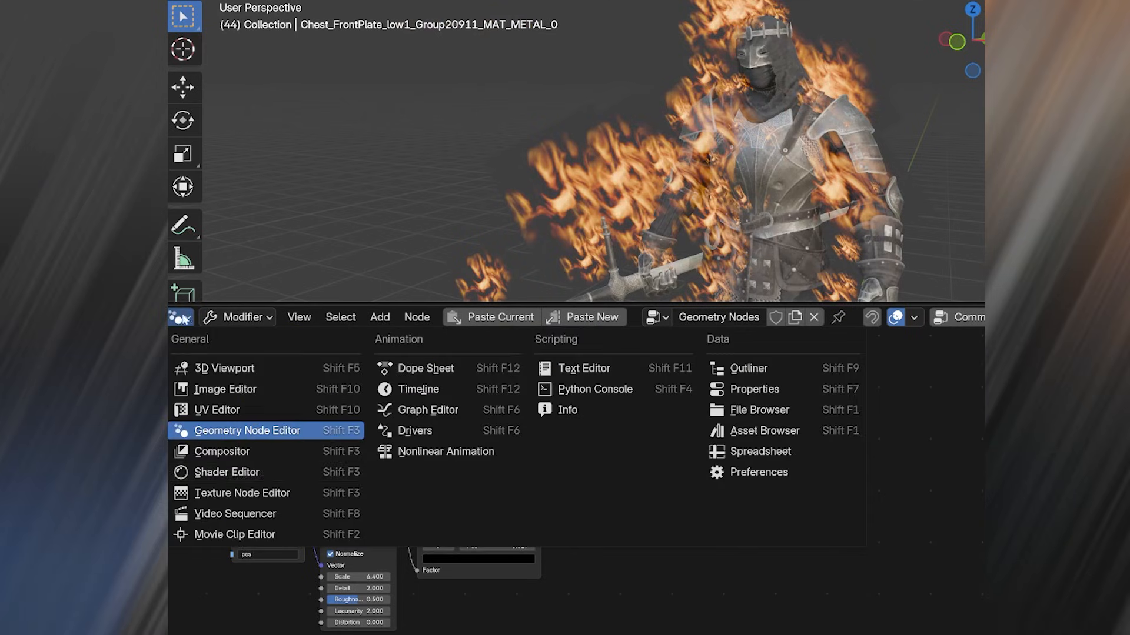
pyautogui.click(262, 472)
pyautogui.scroll(4, 250, 489)
pyautogui.moveTo(250, 489); pyautogui.dragTo(595, 387, button='middle')
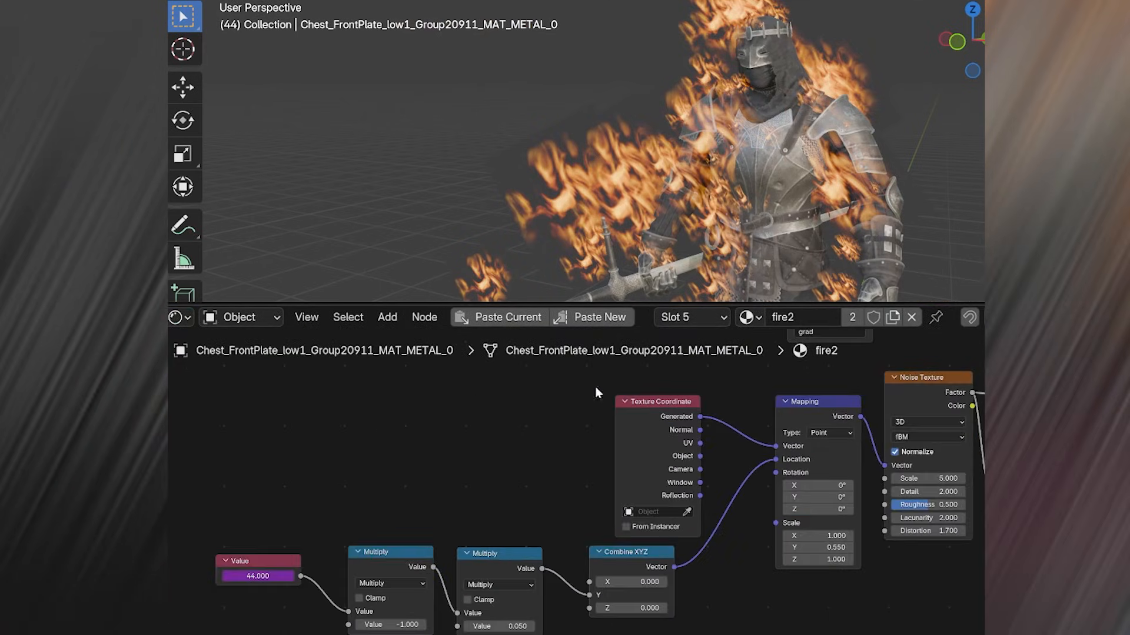
pyautogui.moveTo(637, 581)
pyautogui.mouseDown()
pyautogui.moveTo(623, 581)
pyautogui.moveTo(656, 582)
pyautogui.mouseUp()
# - Add an Object Info node and connect its Random output to the Combine XYZ node's X input
pyautogui.hotkey('shift', 'a')
pyautogui.click(480, 417)
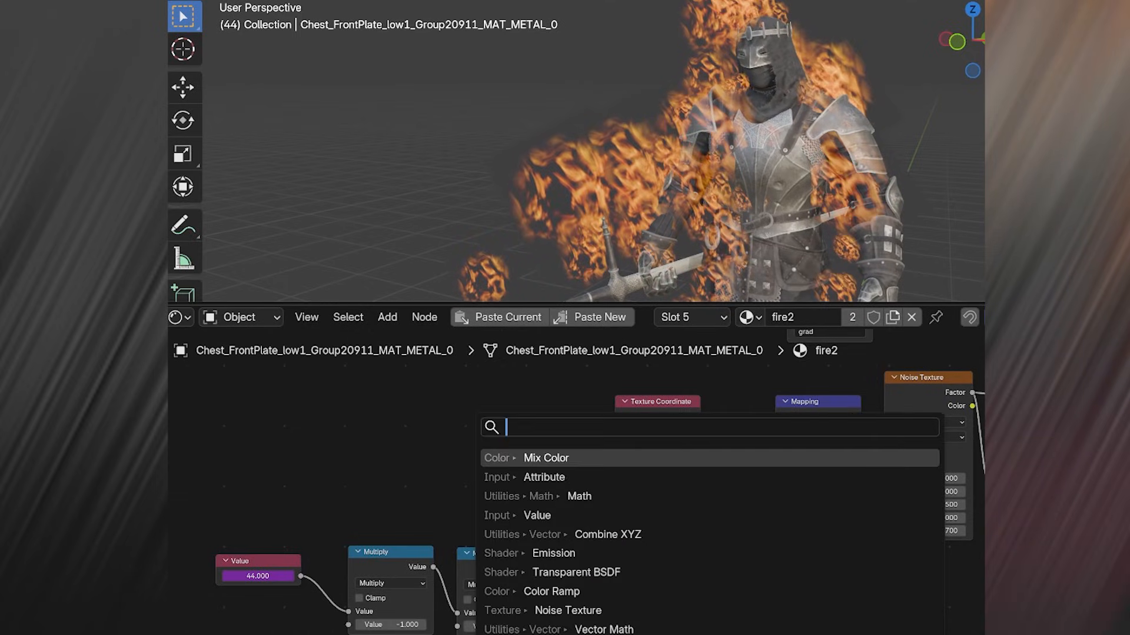
pyautogui.write('ob')
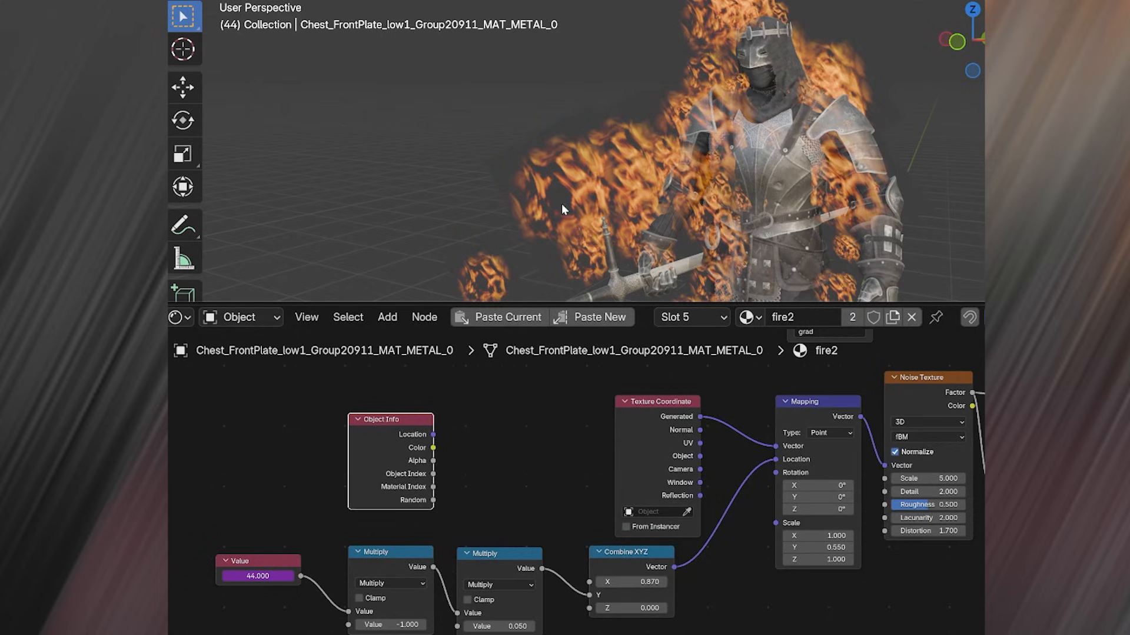
pyautogui.moveTo(408, 470); pyautogui.dragTo(403, 462)
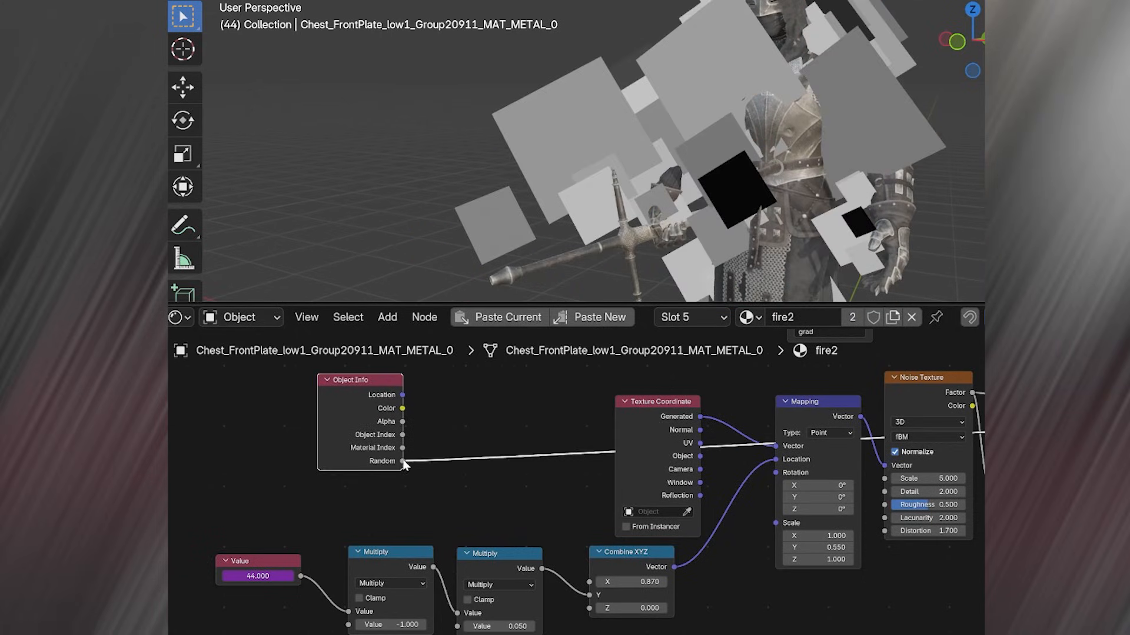
pyautogui.moveTo(593, 582); pyautogui.dragTo(590, 582)
# - Insert a Math node set to Multiply with value 7.700 between Random and Combine XYZ's X, and play the animation
pyautogui.hotkey('shift', 'a')
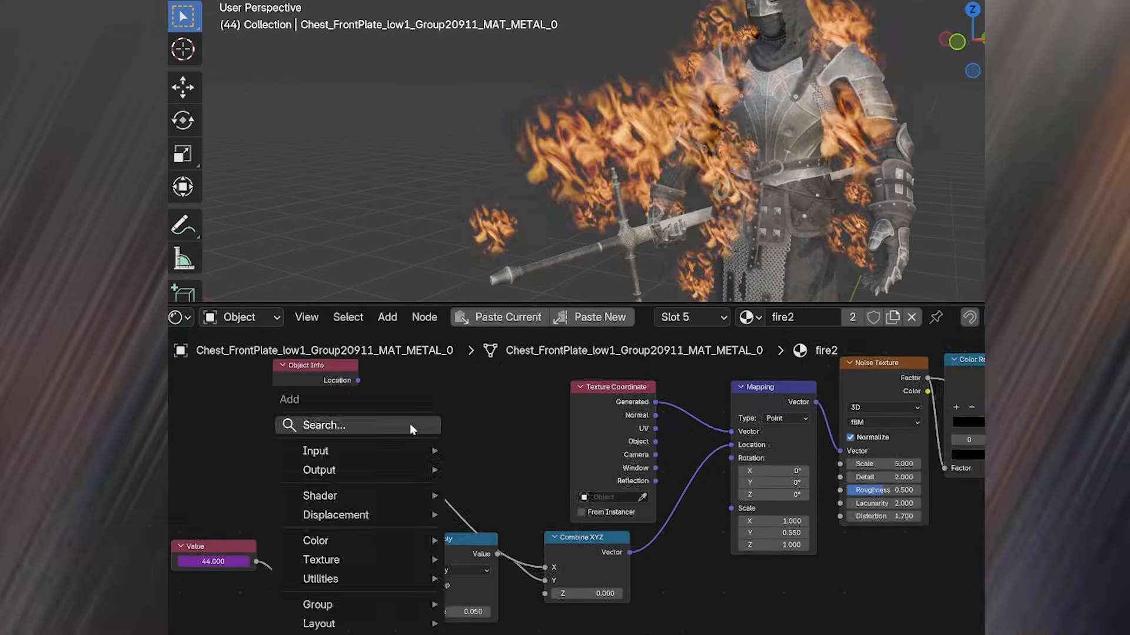
pyautogui.click(410, 424)
pyautogui.write('math')
pyautogui.press('Return')
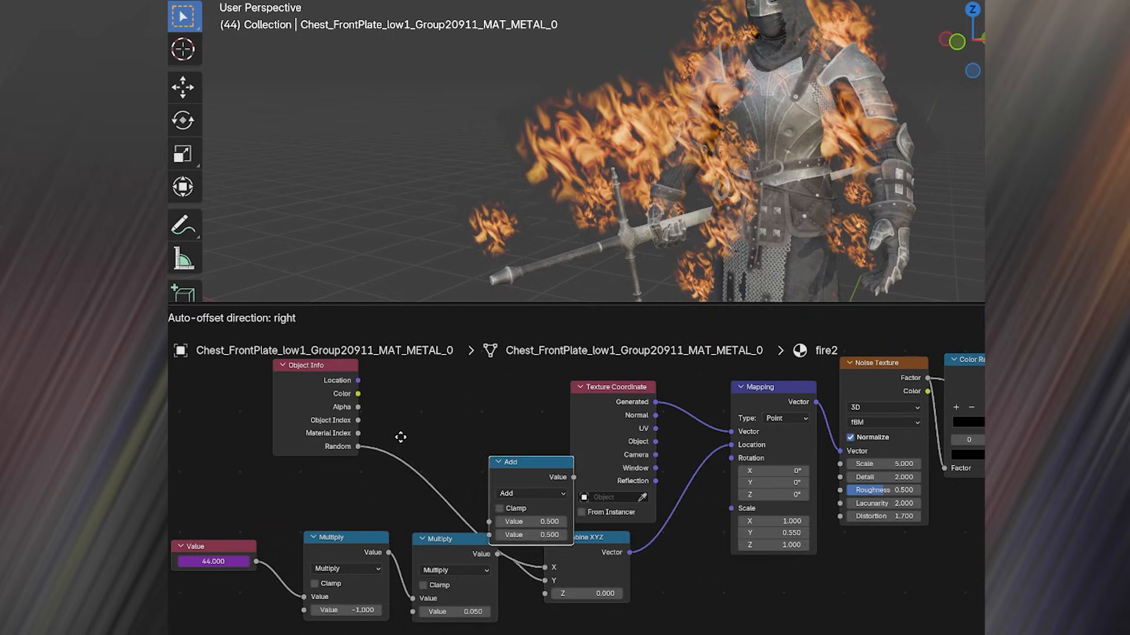
pyautogui.click(427, 462)
pyautogui.click(425, 465)
pyautogui.click(431, 522)
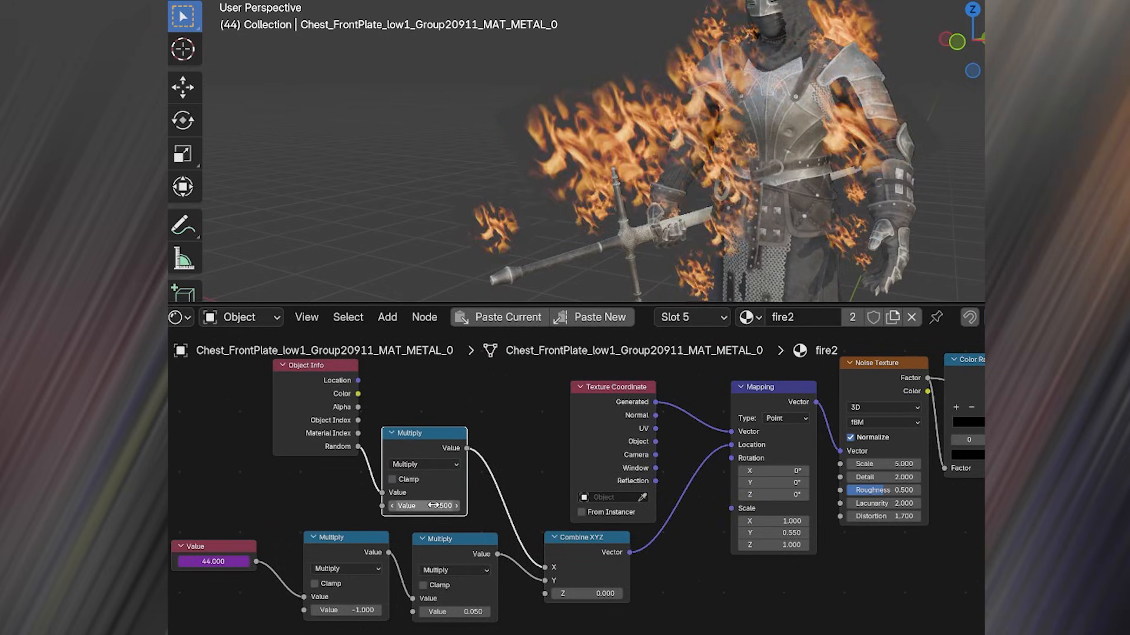
pyautogui.moveTo(431, 506); pyautogui.dragTo(652, 506)
pyautogui.press('space')
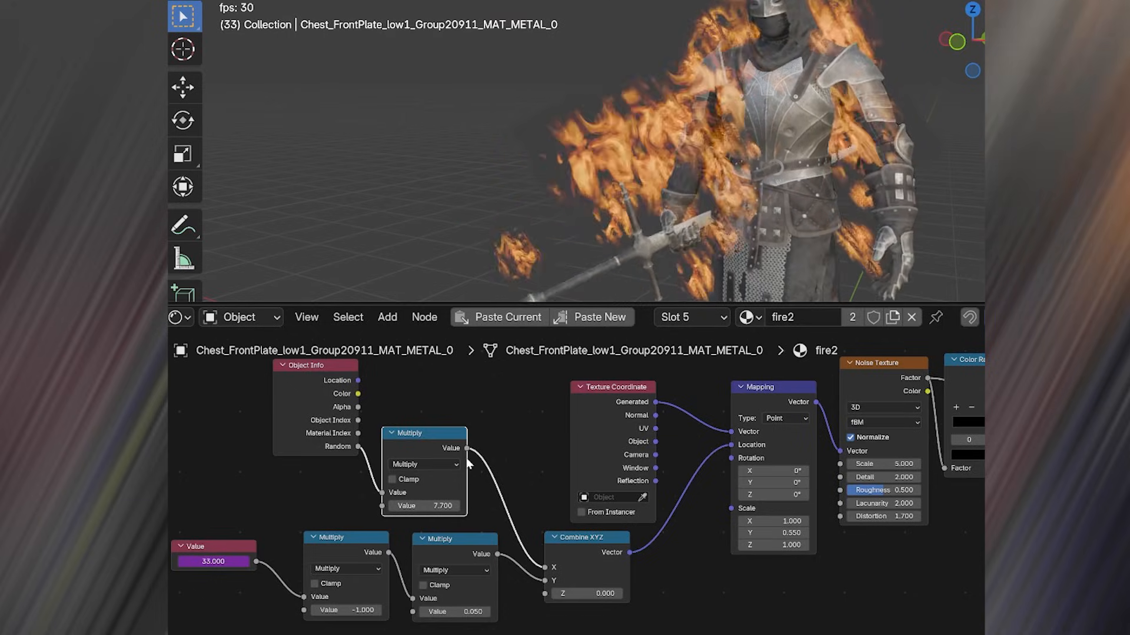
pyautogui.press('space')
# - Duplicate the Object Info node and move the Value and time Multiply nodes away from Combine XYZ to make room
pyautogui.scroll(-2, 453, 463)
pyautogui.moveTo(453, 461); pyautogui.dragTo(593, 428, button='middle')
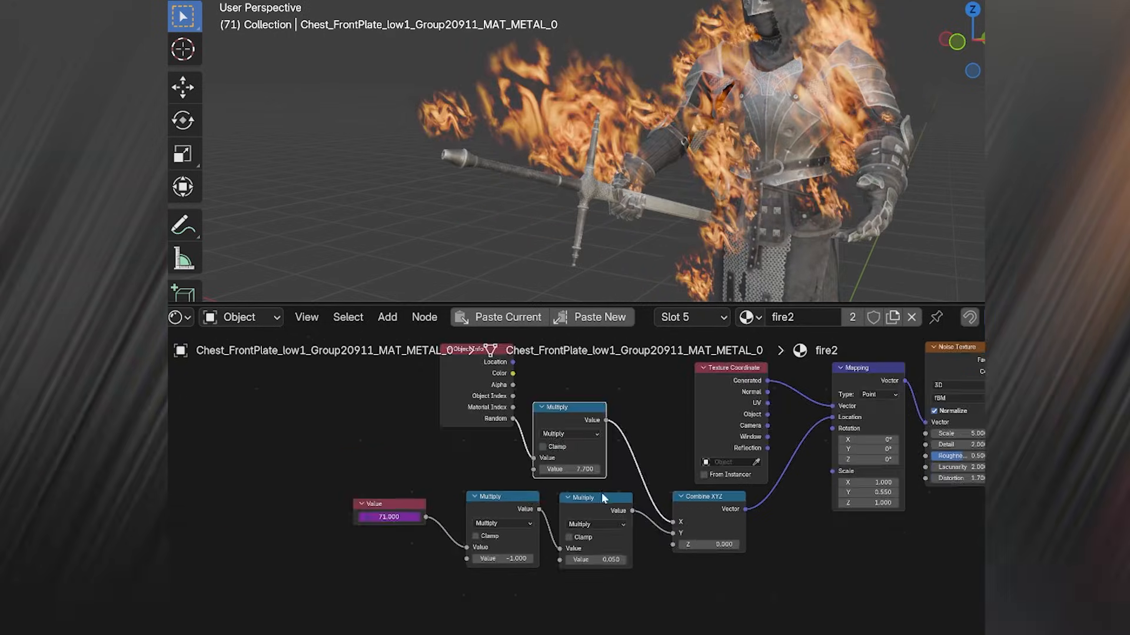
pyautogui.hotkey('shift', 'd')
pyautogui.click(348, 587)
pyautogui.moveTo(348, 469); pyautogui.dragTo(375, 451)
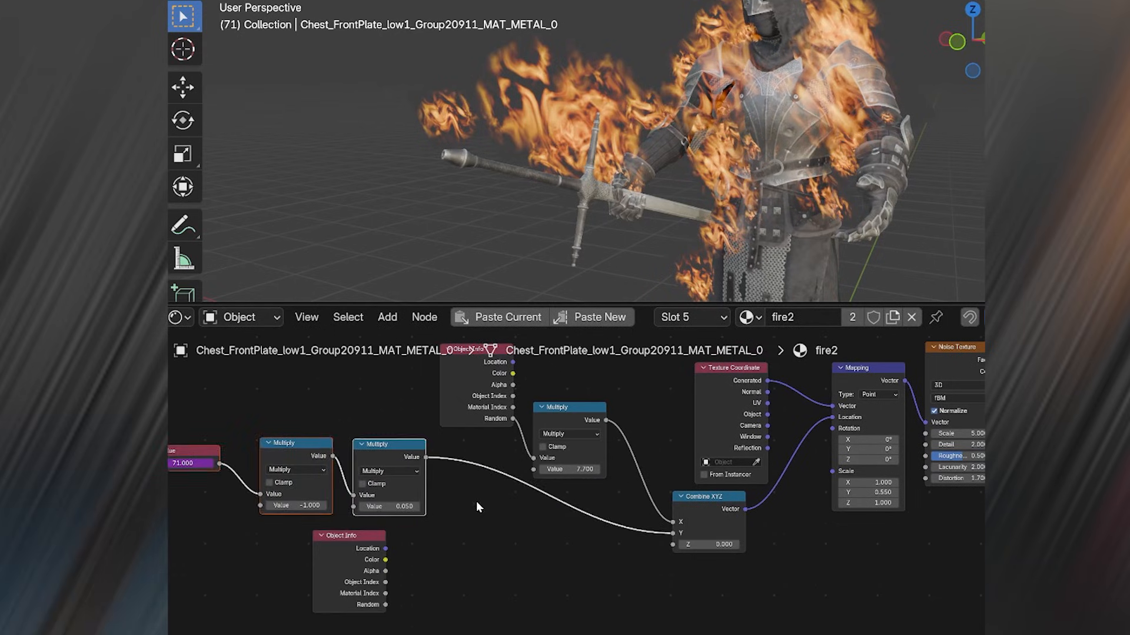
# - Insert a duplicated Multiply node before Combine XYZ's Y and feed the second Object Info's Random into its second value
pyautogui.click(371, 440)
pyautogui.hotkey('shift', 'd')
pyautogui.click(535, 506)
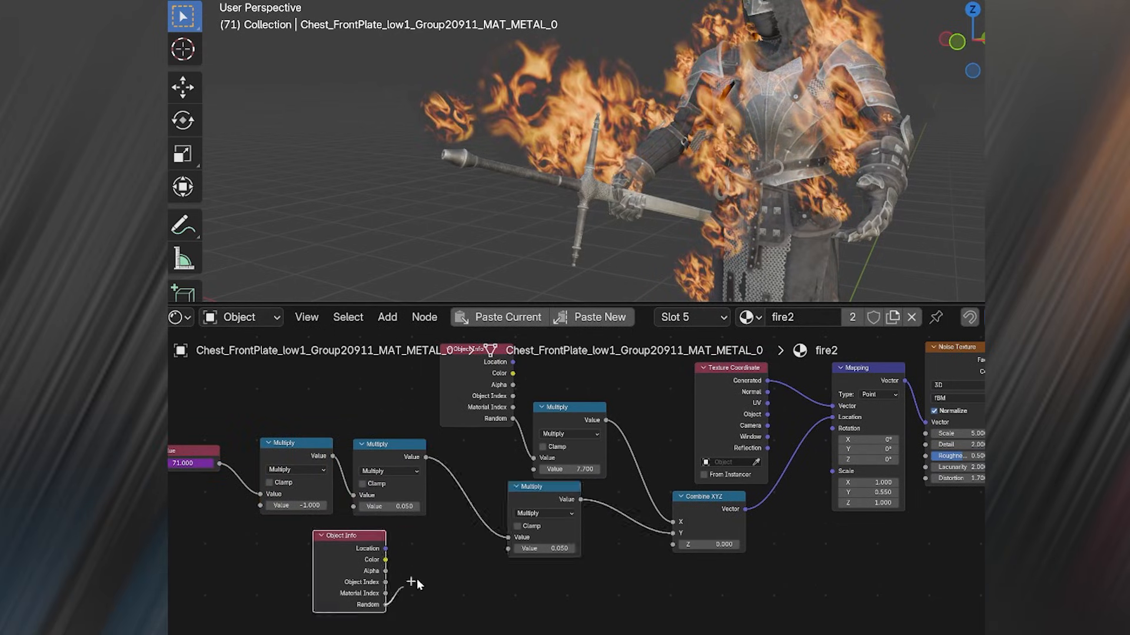
pyautogui.moveTo(505, 553); pyautogui.dragTo(507, 549)
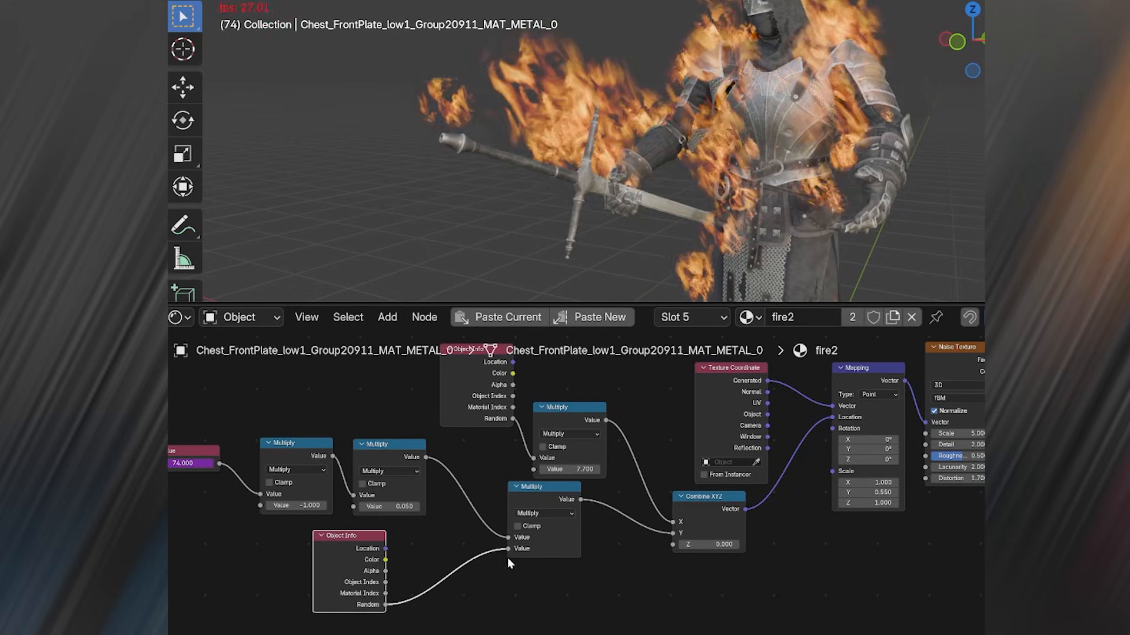
# - Insert a Map Range node between Random and the last Multiply node, set To Min to 0.5, and play the animation
pyautogui.hotkey('shift', 'a')
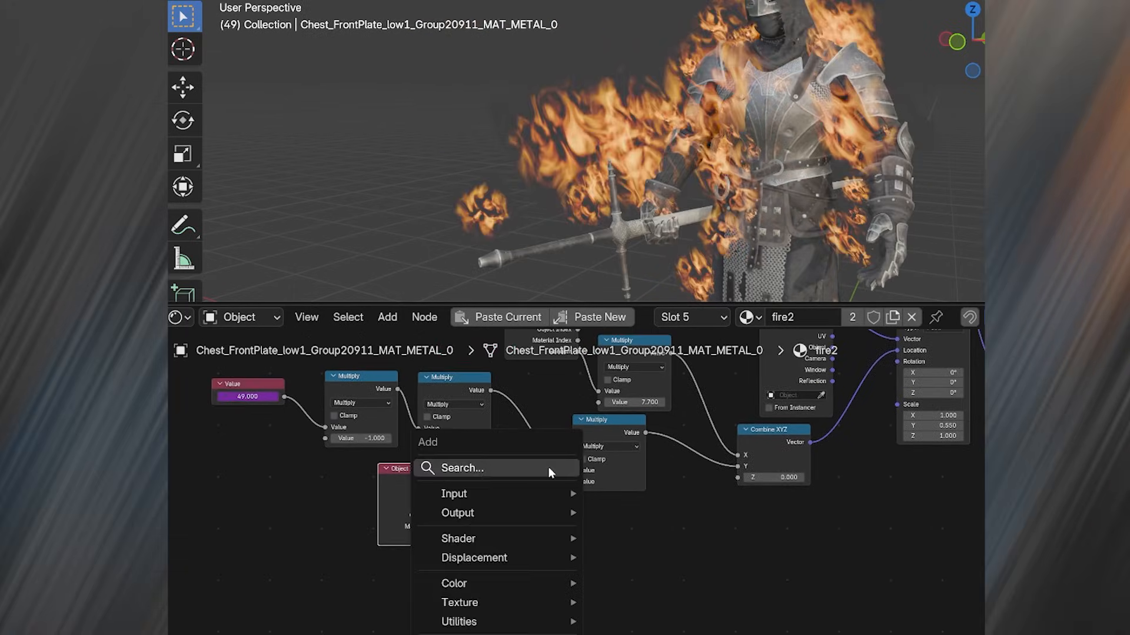
pyautogui.click(549, 468)
pyautogui.write('map')
pyautogui.click(612, 570)
pyautogui.click(549, 582)
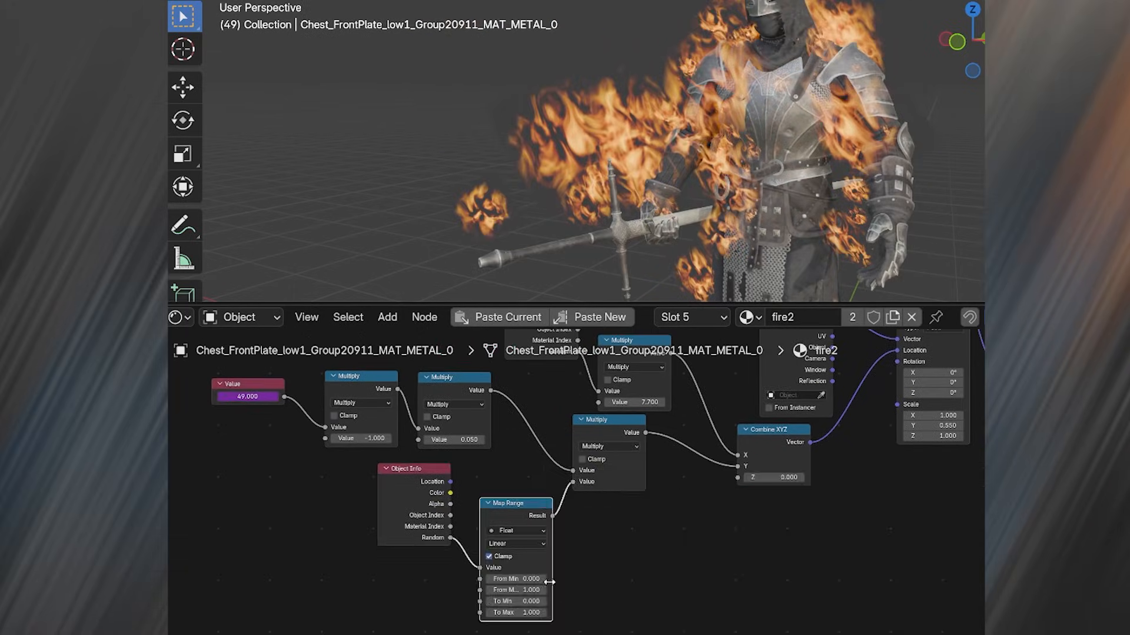
pyautogui.write('.5')
pyautogui.press('Return')
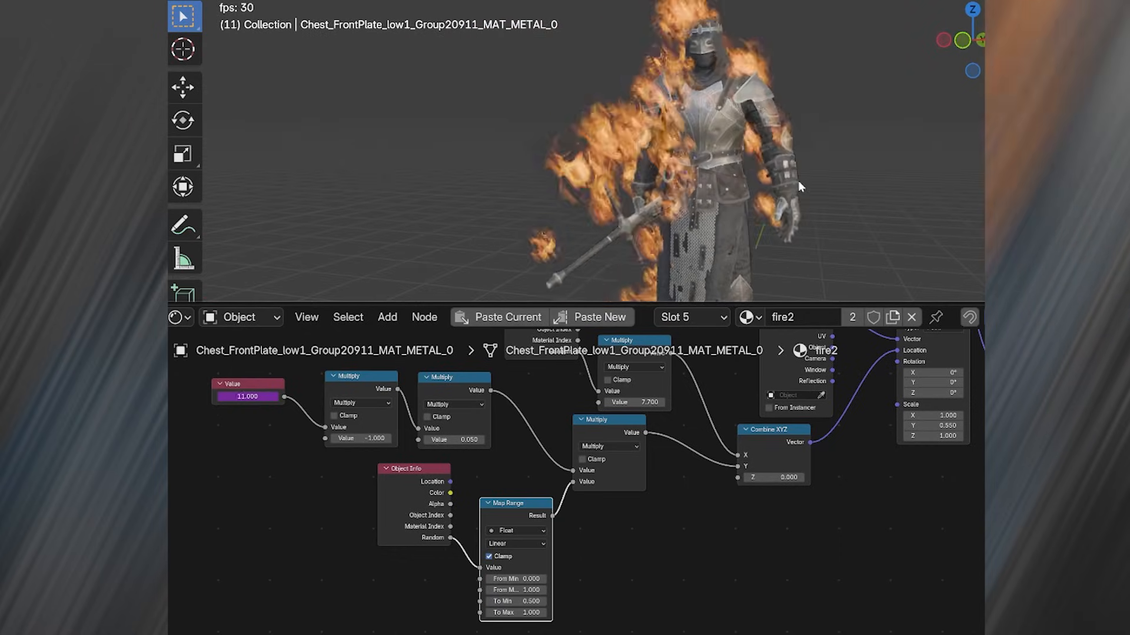
pyautogui.scroll(-4, 838, 552)
pyautogui.moveTo(838, 552); pyautogui.dragTo(627, 461, button='middle')
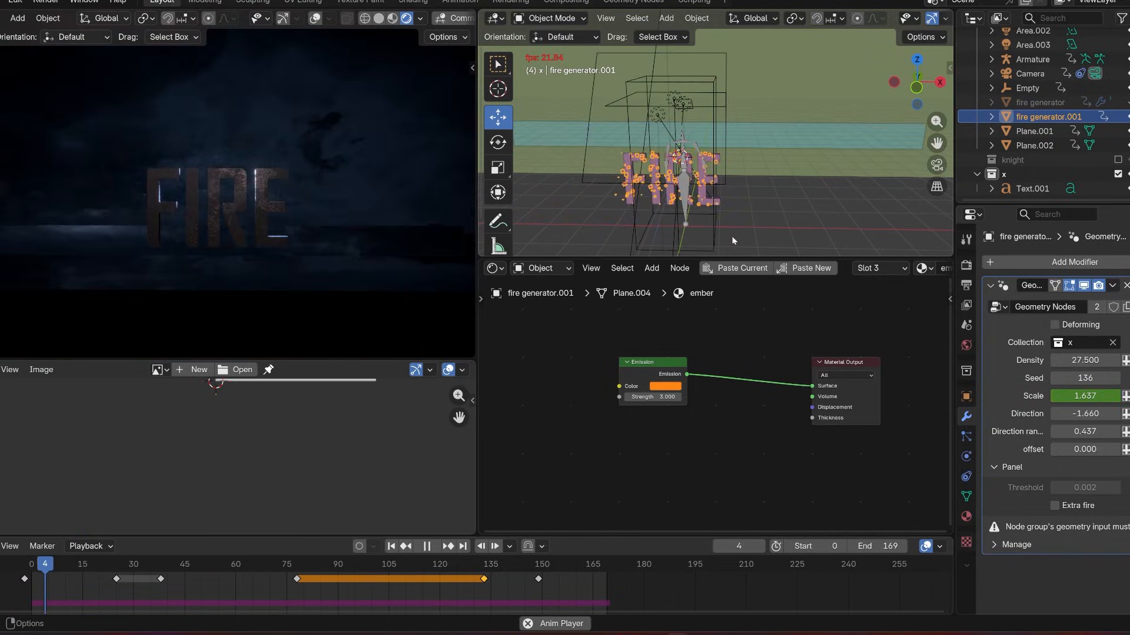
# - Set the fire generator.001 modifier's Collection to knight and play the animation from the start
pyautogui.moveTo(731, 235); pyautogui.dragTo(804, 208, button='middle')
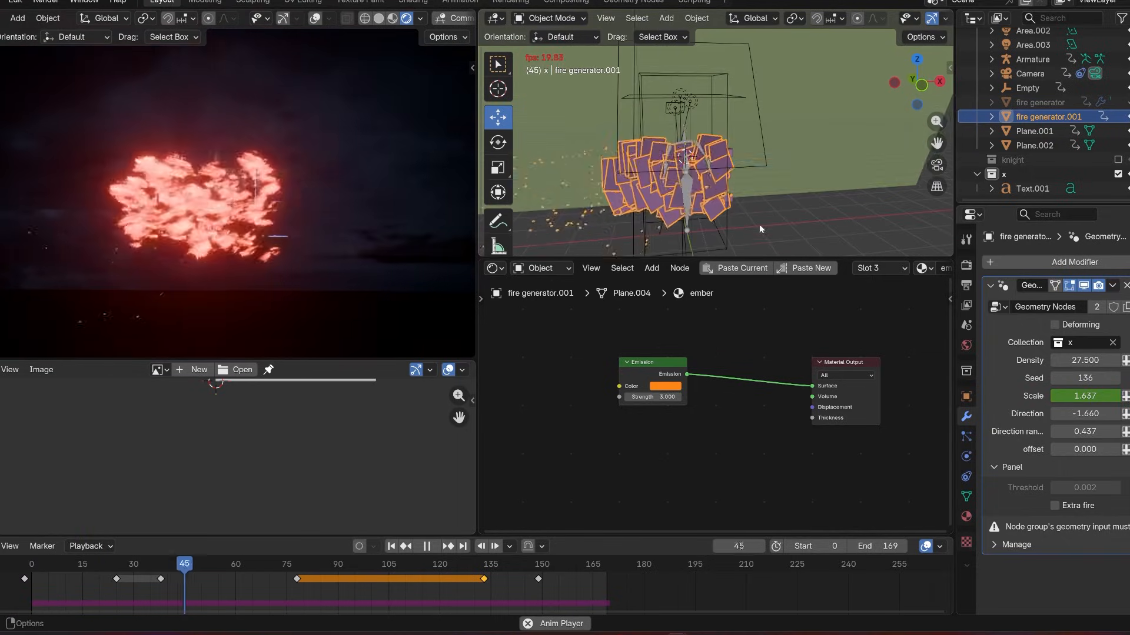
pyautogui.scroll(5, 759, 224)
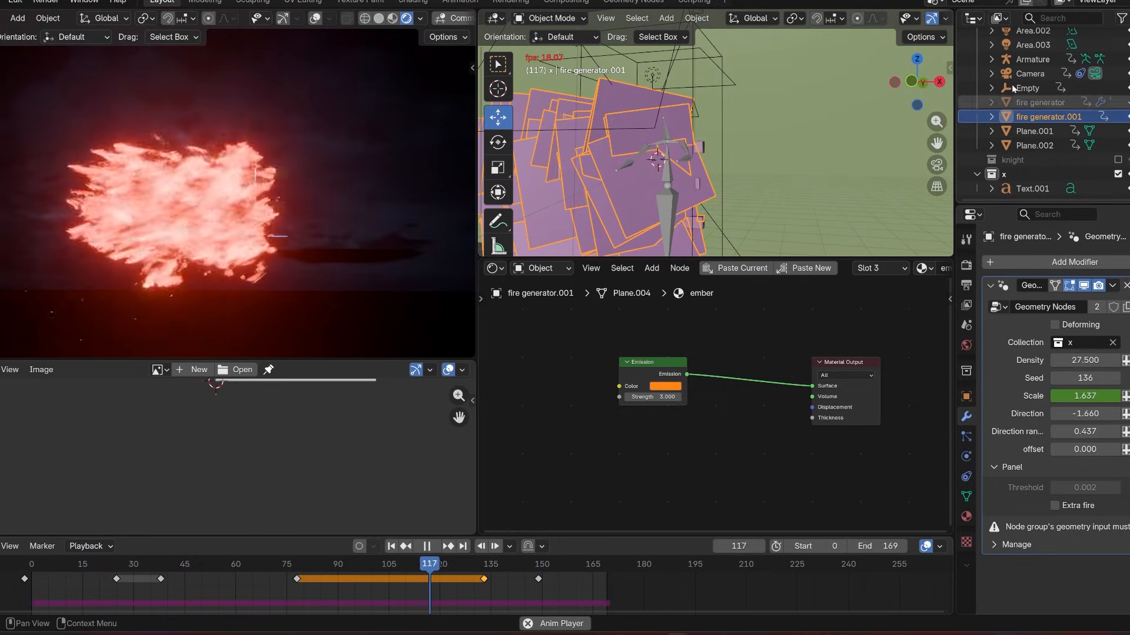
pyautogui.click(1086, 346)
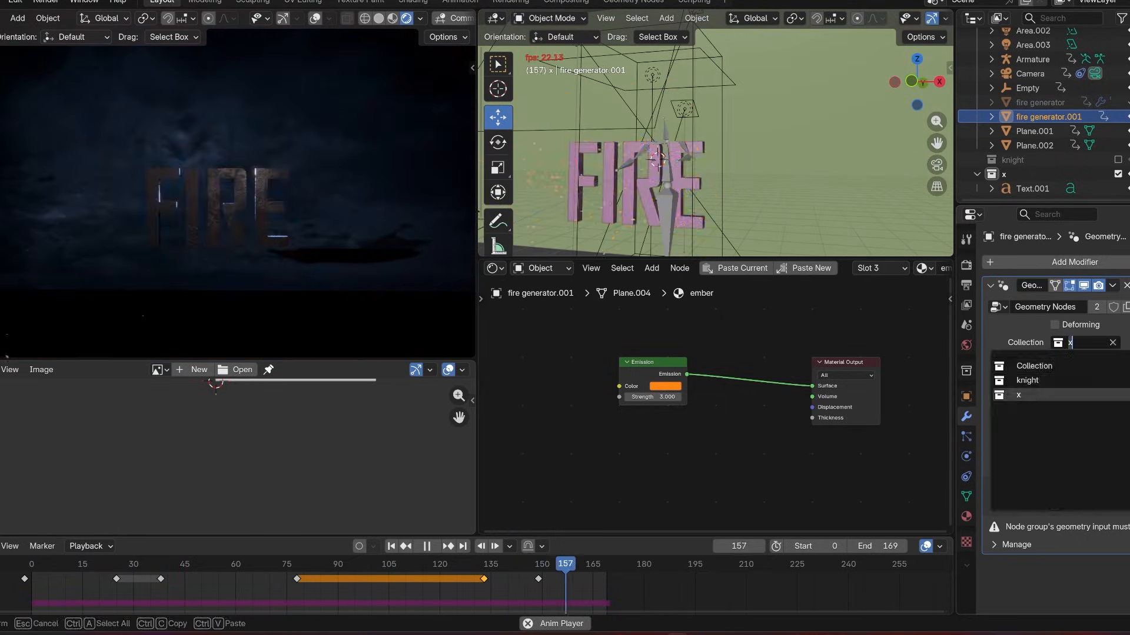
pyautogui.click(1027, 380)
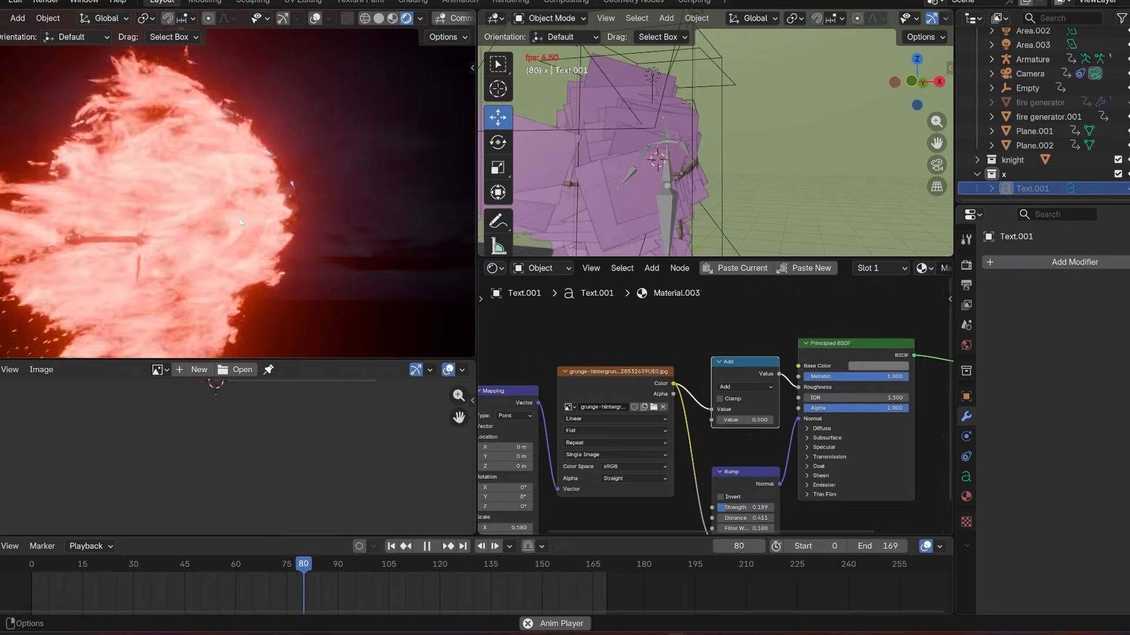
pyautogui.hotkey('shift', 'Left')
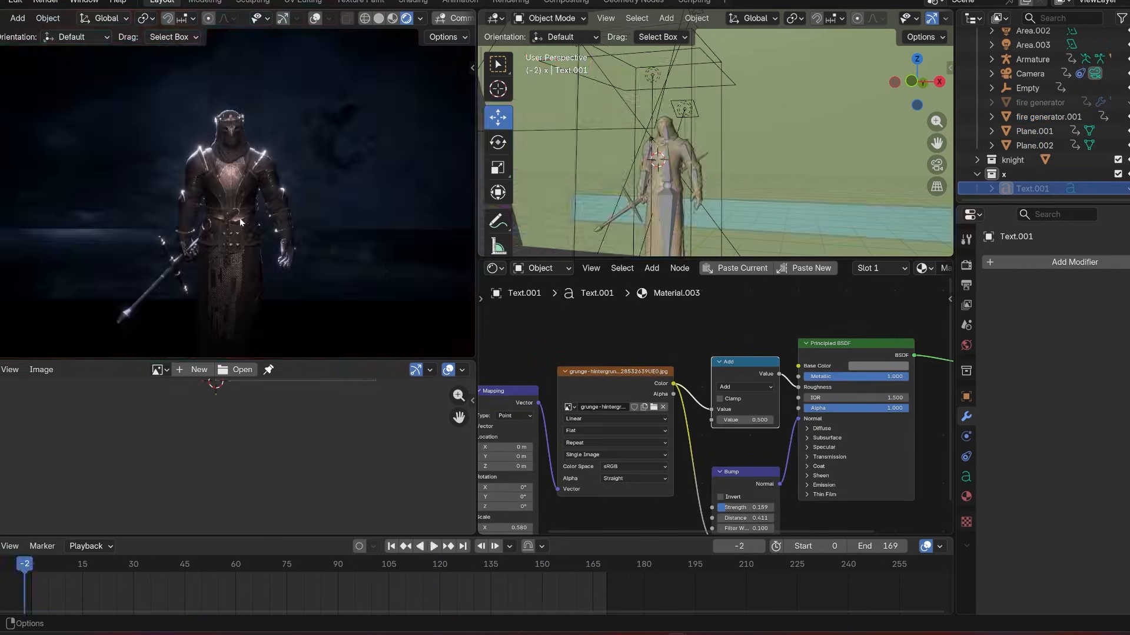
pyautogui.press('space')
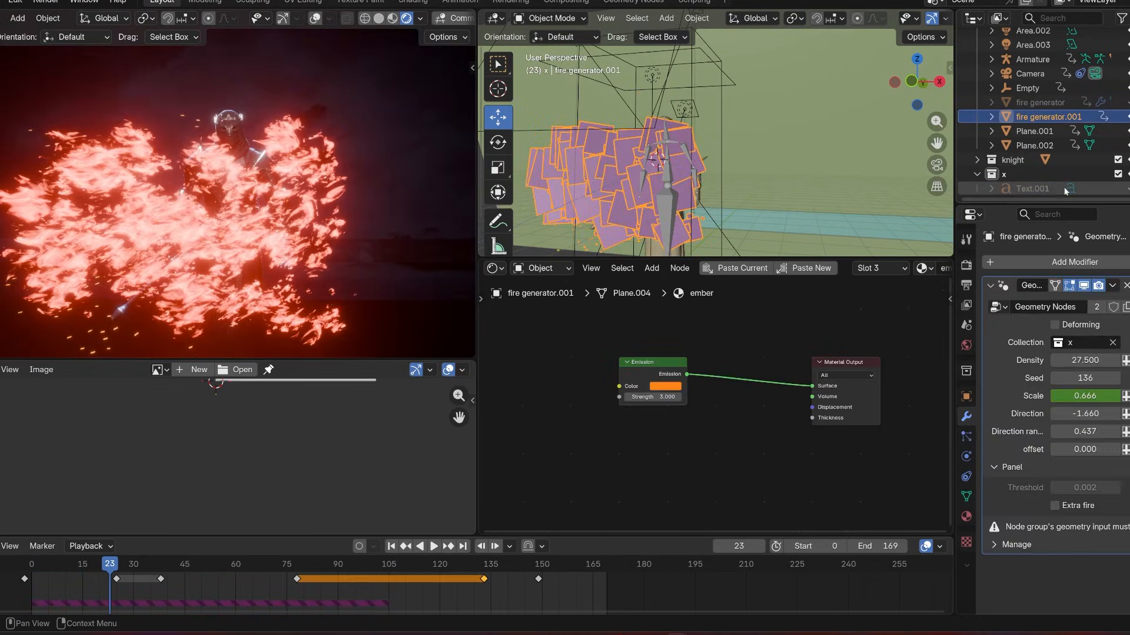
# - Change the wording of the Text.001 object and play the animation from near the start to check the burning text
pyautogui.click(1046, 187)
pyautogui.press('Tab')
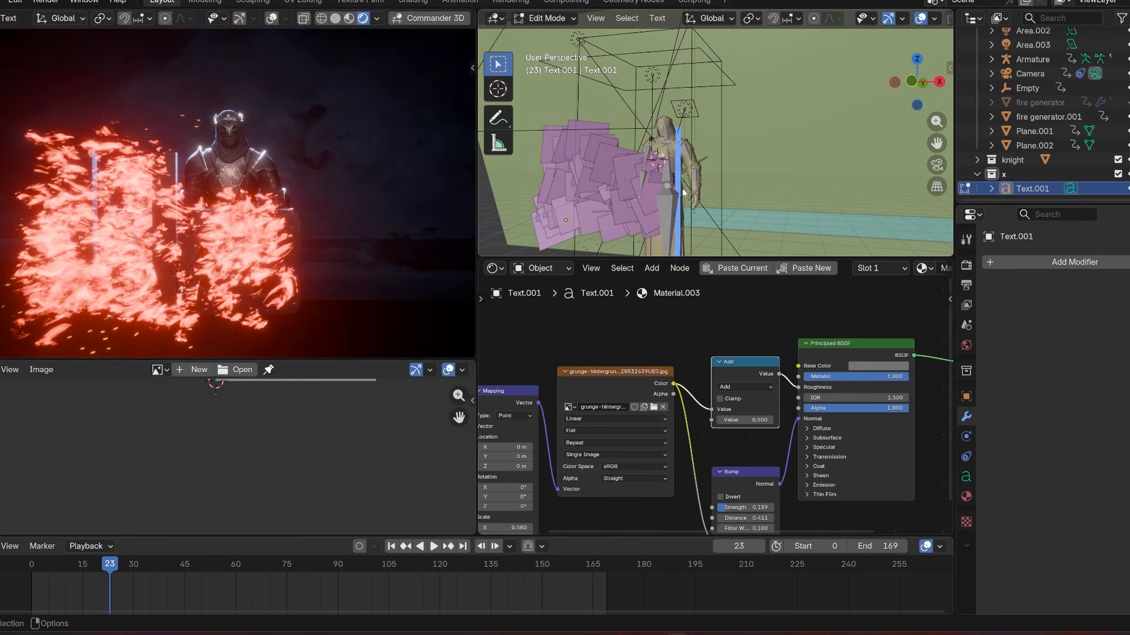
pyautogui.press('Tab')
pyautogui.click(38, 564)
pyautogui.press('space')
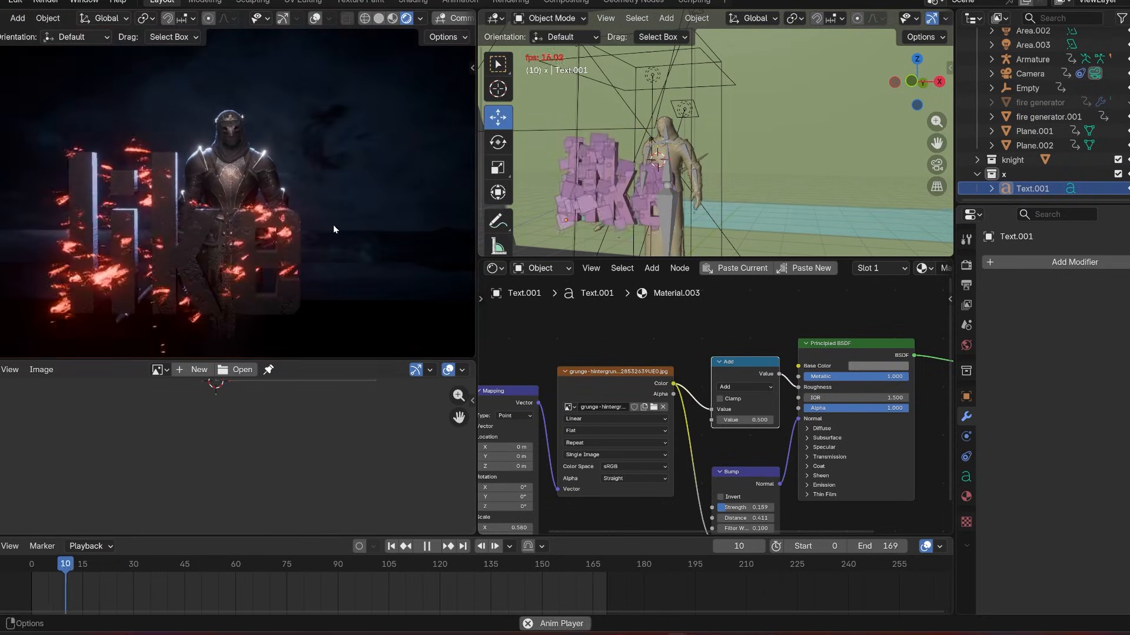